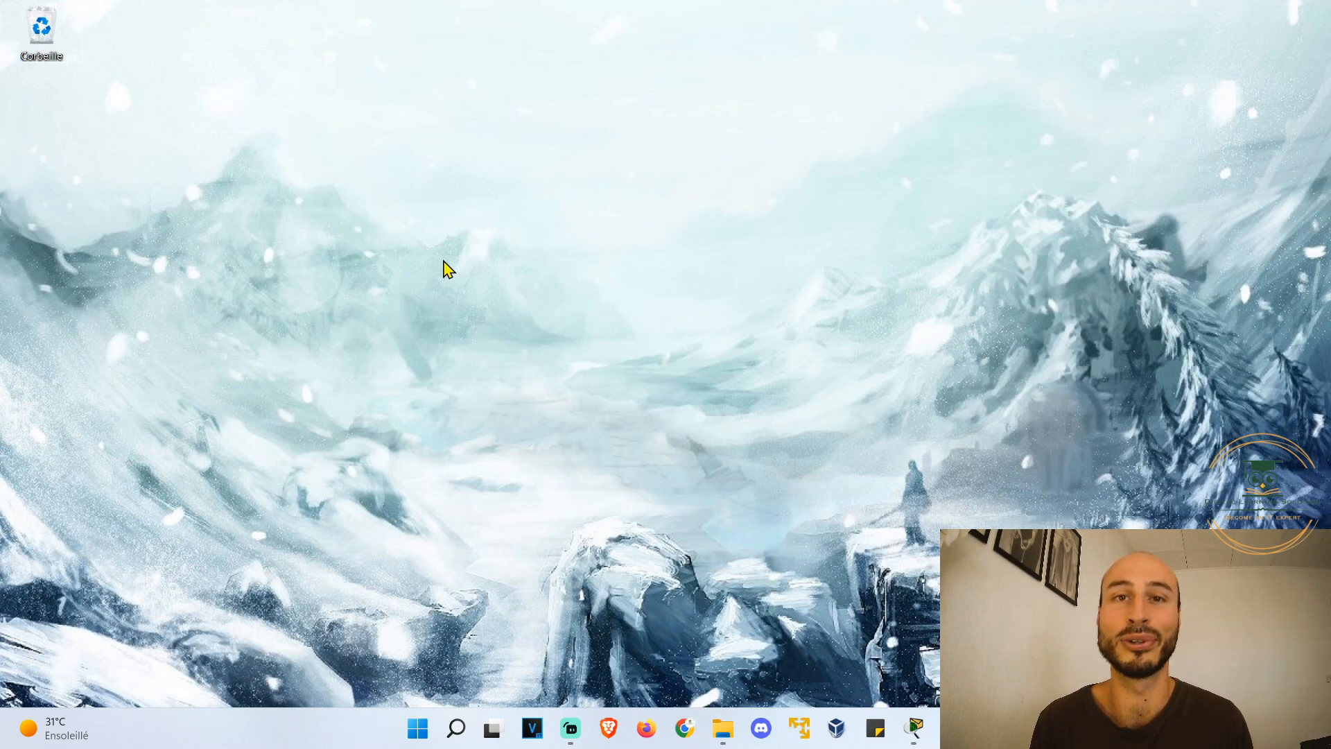
Step: Switch to Cisco Packet Tracer and add a server, a printer, a PC and a 2960 switch below the existing networks
click(913, 741)
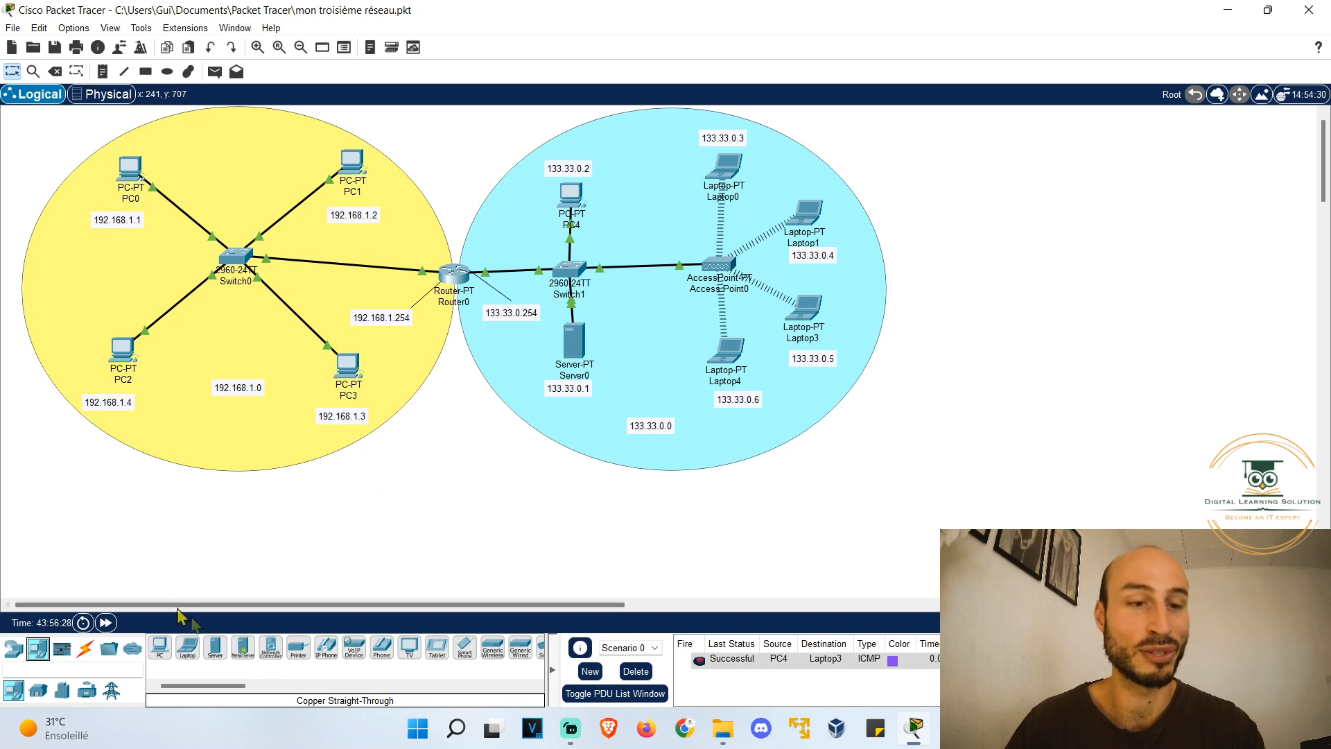
drag(217, 650, 439, 494)
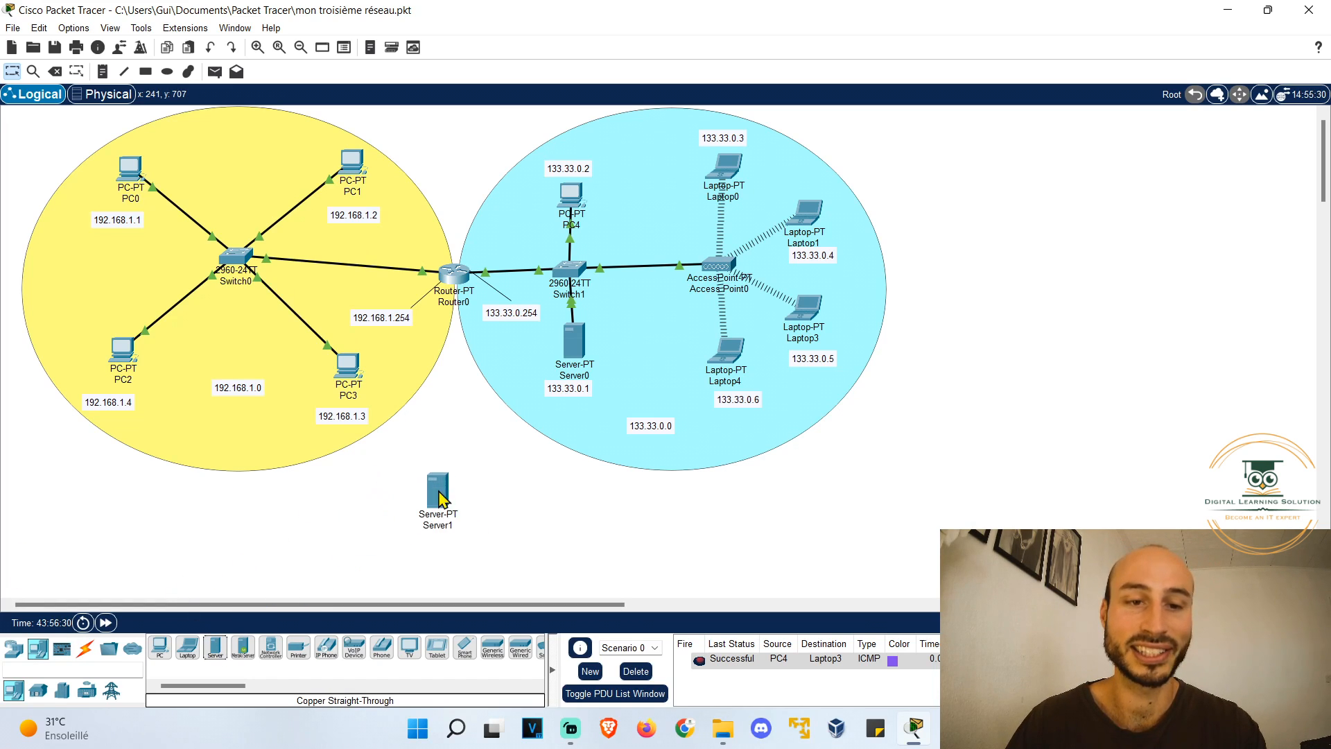
drag(298, 649, 522, 496)
drag(160, 648, 367, 517)
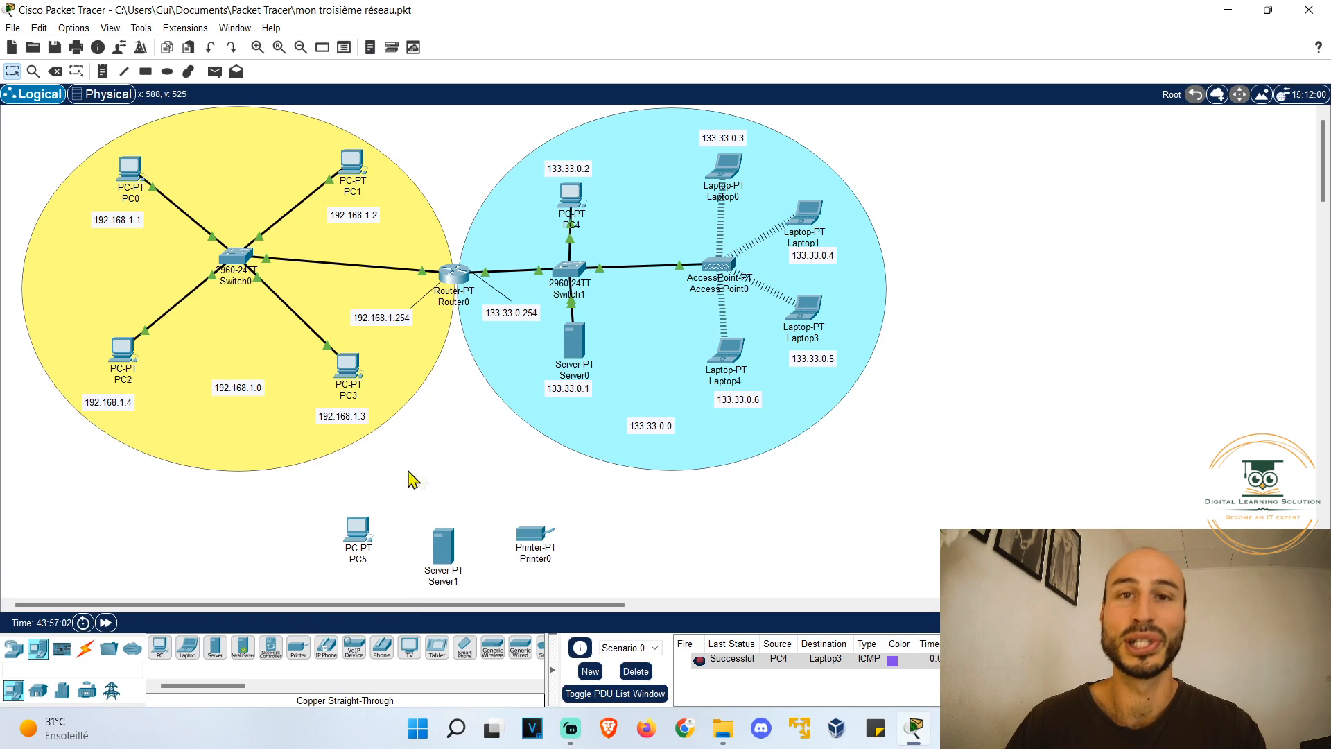
click(13, 648)
drag(37, 693, 452, 485)
Step: Connect PC5, Server1 and Printer0 to Switch2 with automatically chosen cables
click(87, 651)
click(160, 647)
click(359, 532)
click(438, 490)
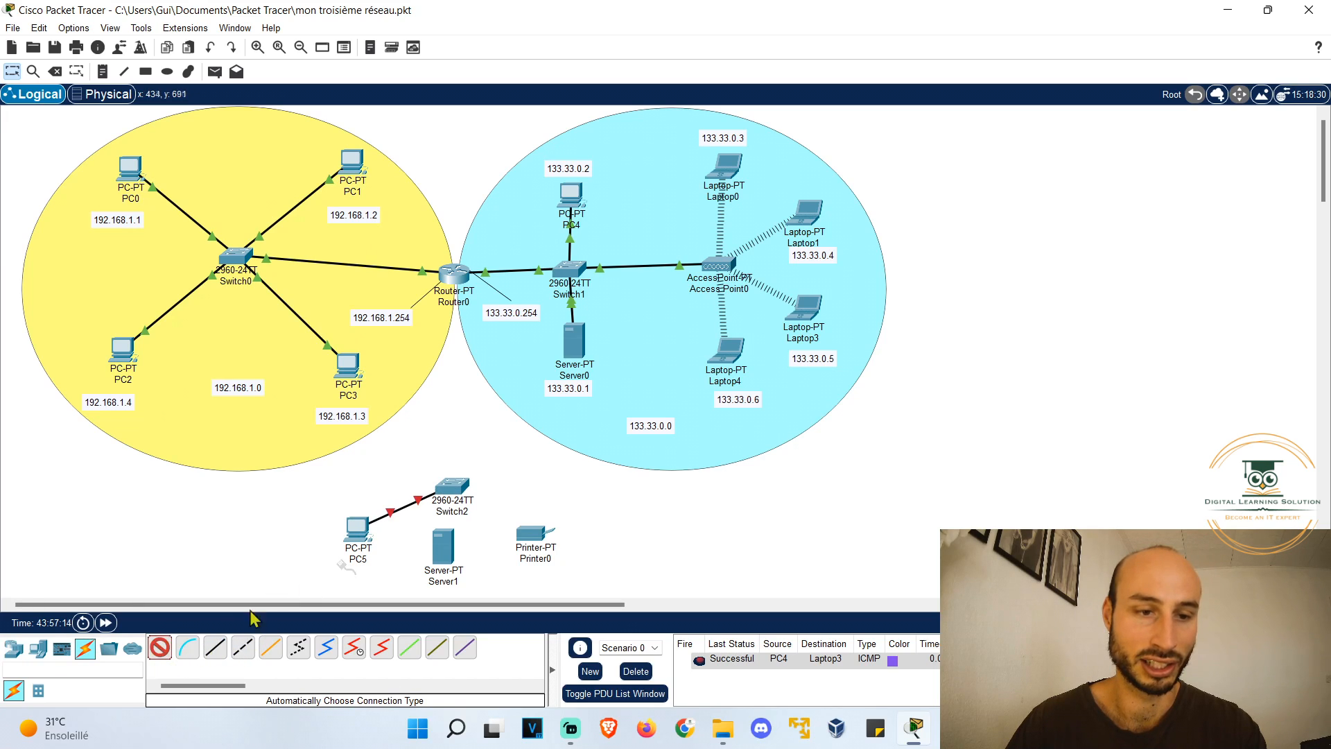
click(439, 544)
click(450, 489)
click(160, 646)
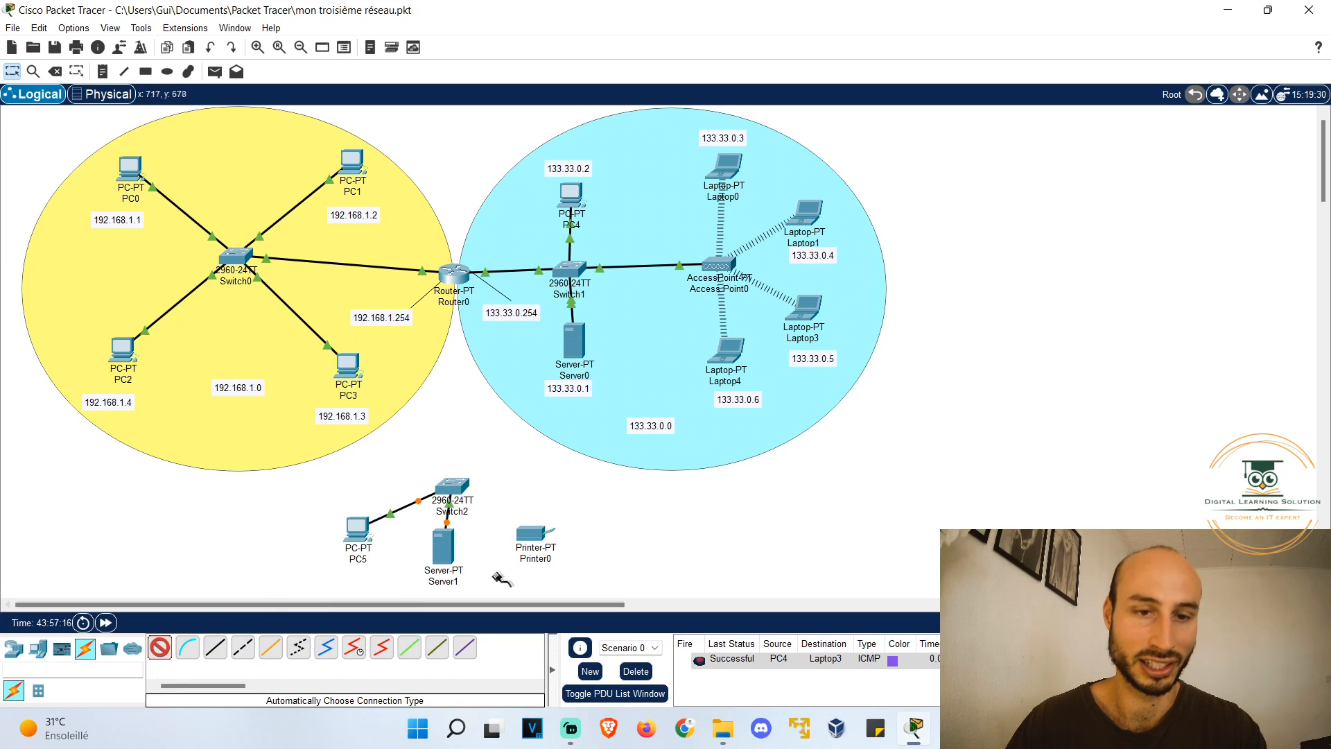
click(511, 527)
click(454, 487)
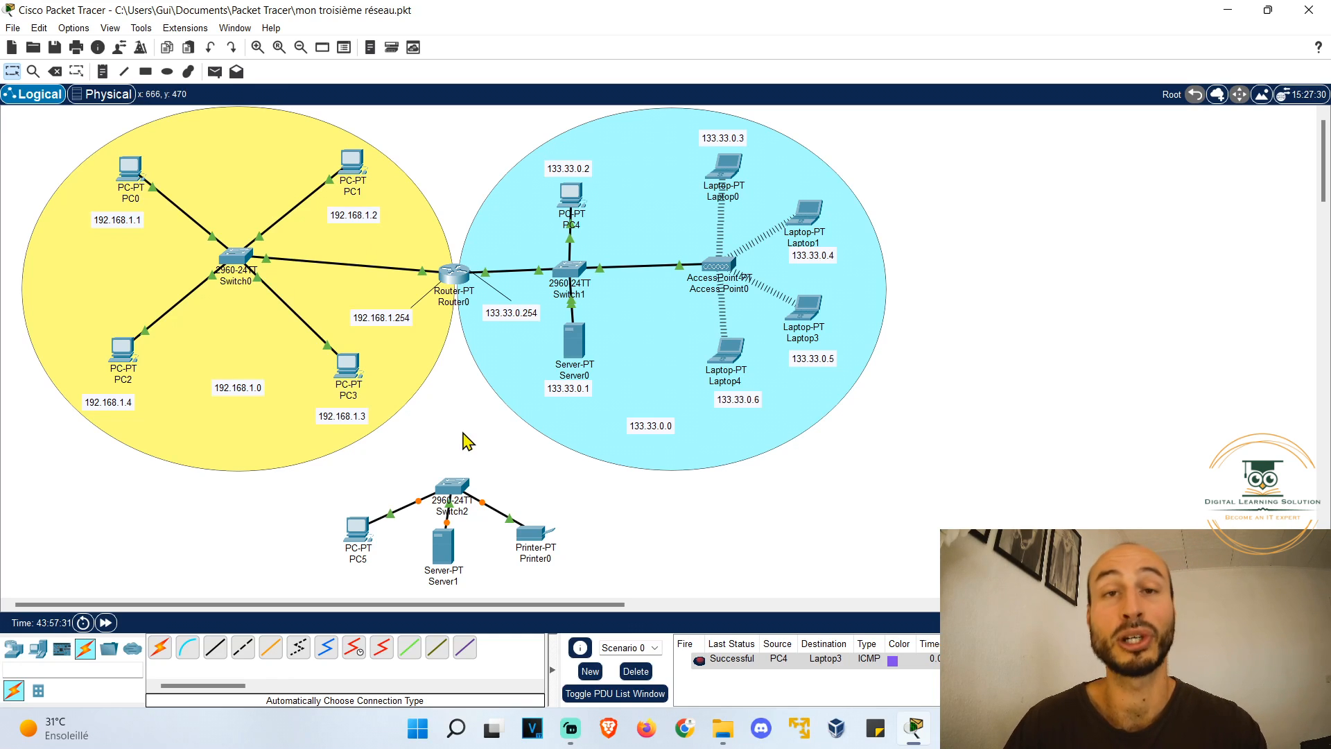
Step: Move the whole blue 133.33.0.0 network well away from Router0 and delete the cable between Router0 and Switch1
drag(965, 499, 490, 118)
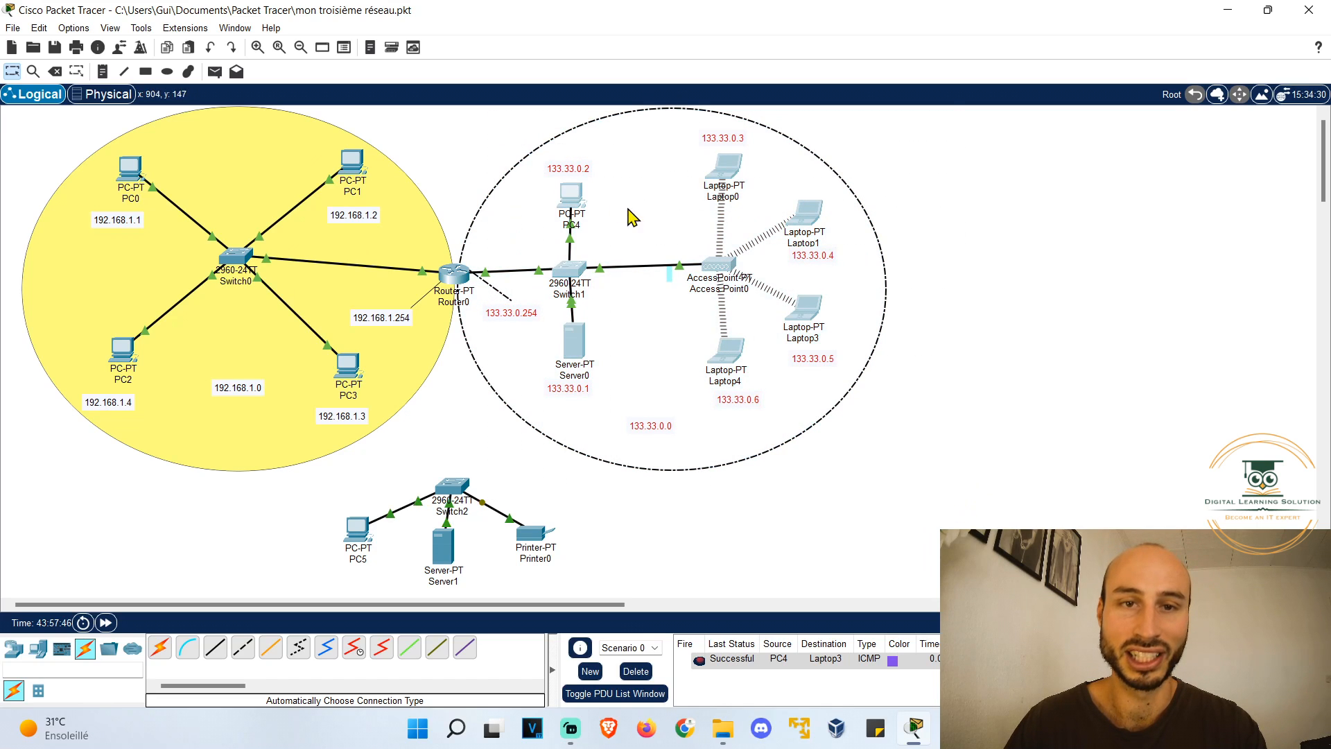
drag(582, 193, 977, 194)
click(58, 70)
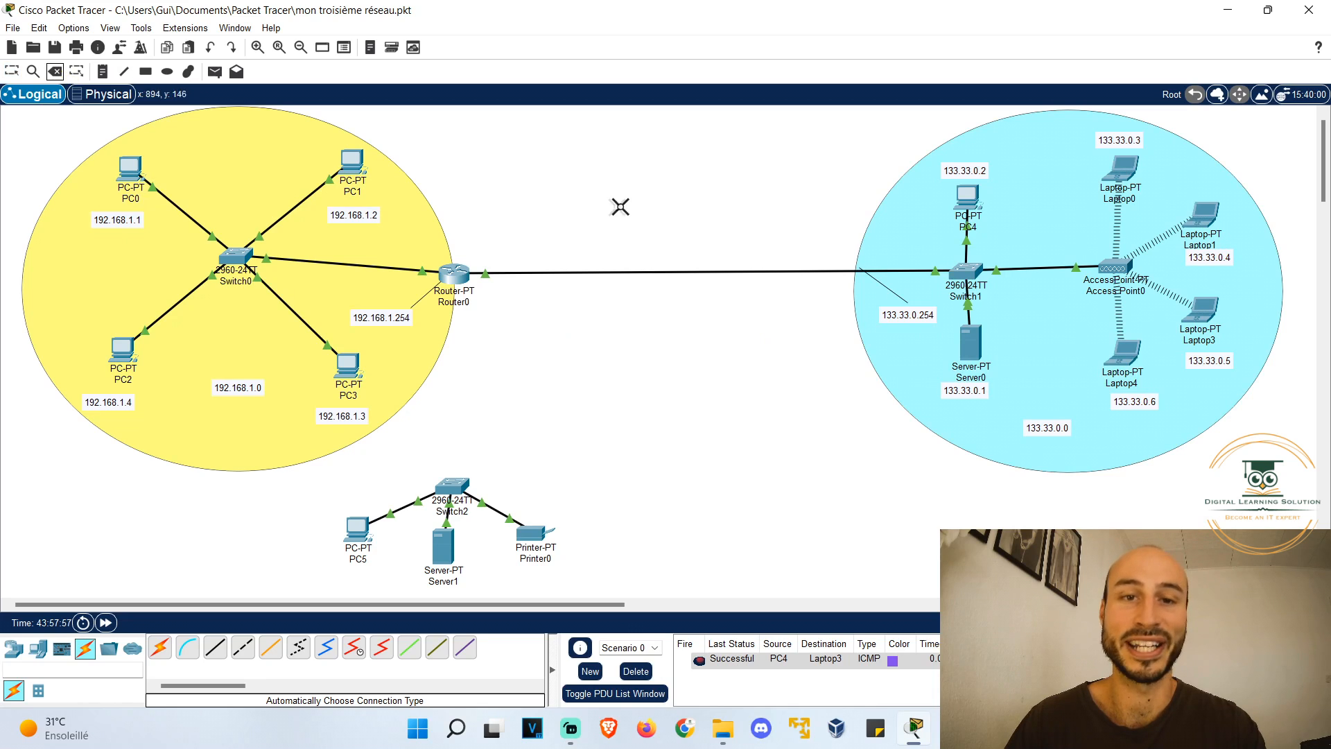
click(587, 272)
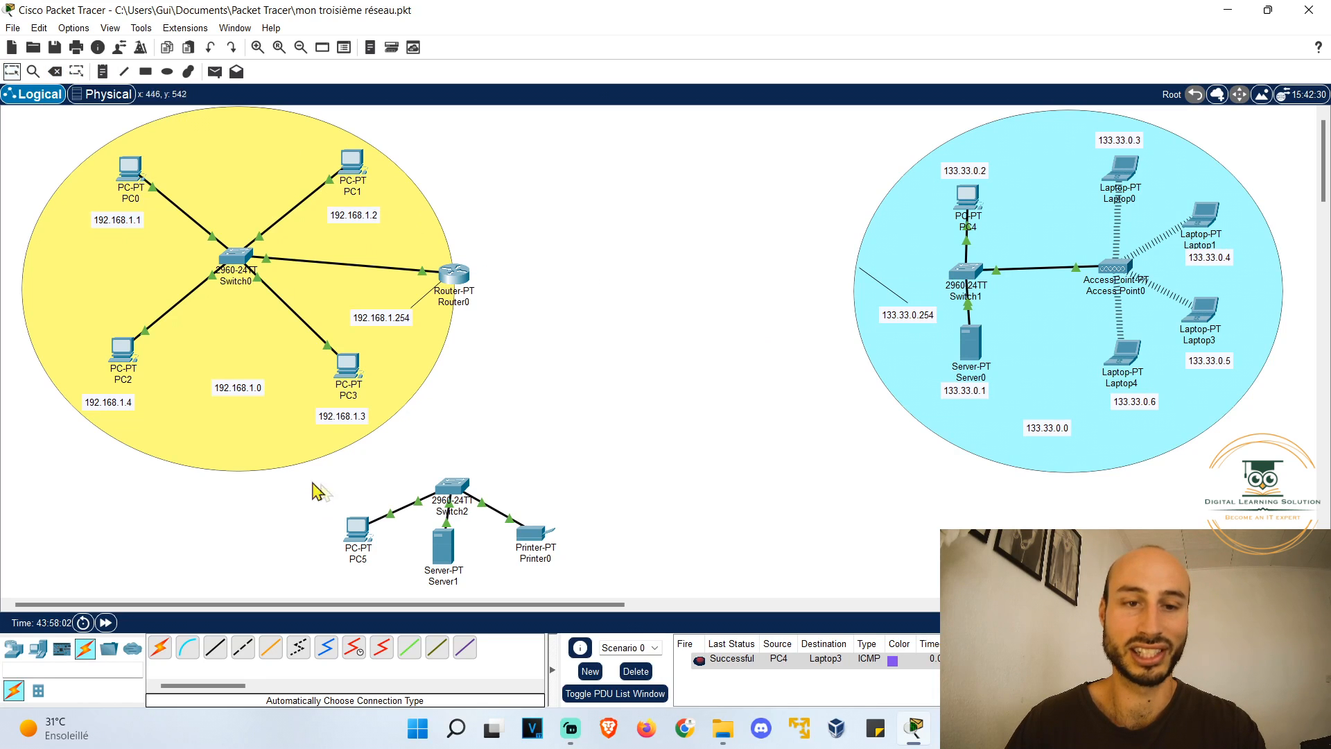
Step: Move the Switch2 network into the space between the other two networks and label it 192.168.2.0 below Server1
drag(314, 481, 624, 611)
drag(463, 487, 688, 471)
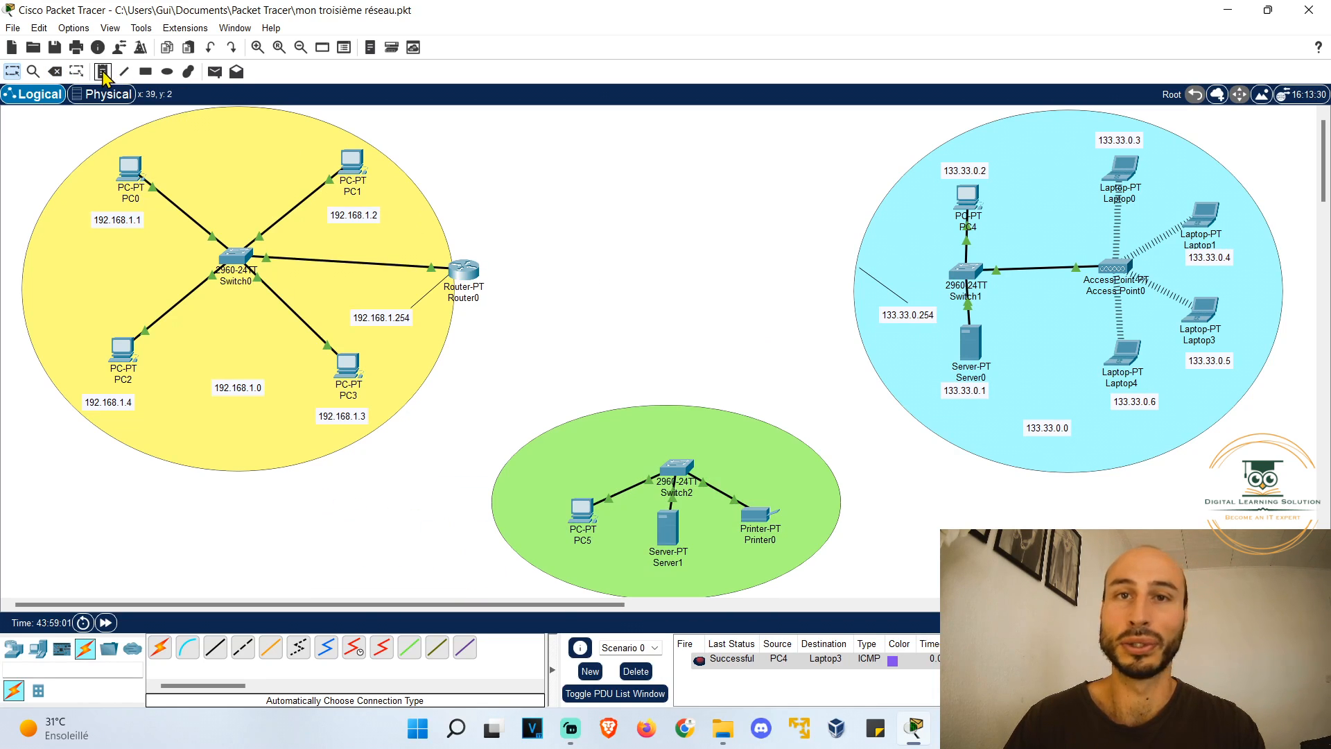
click(104, 73)
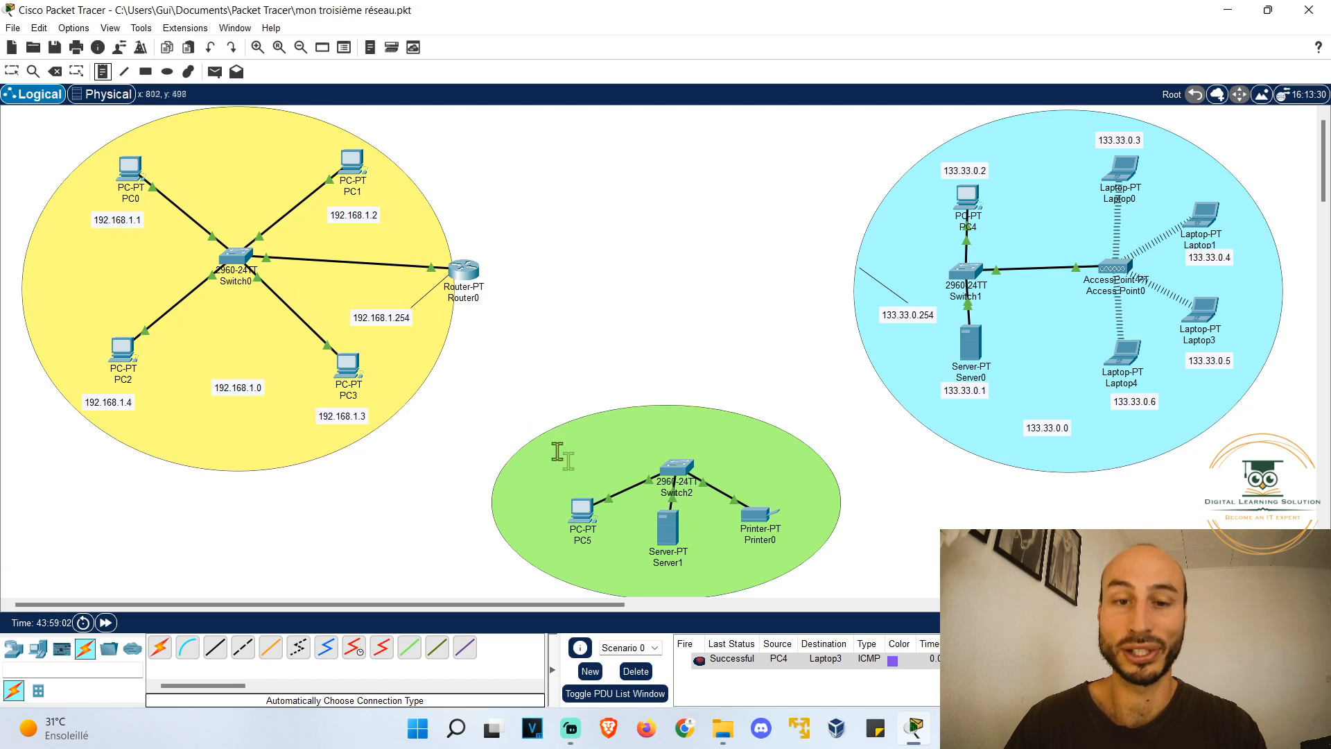
click(600, 581)
text(192.168.2.0)
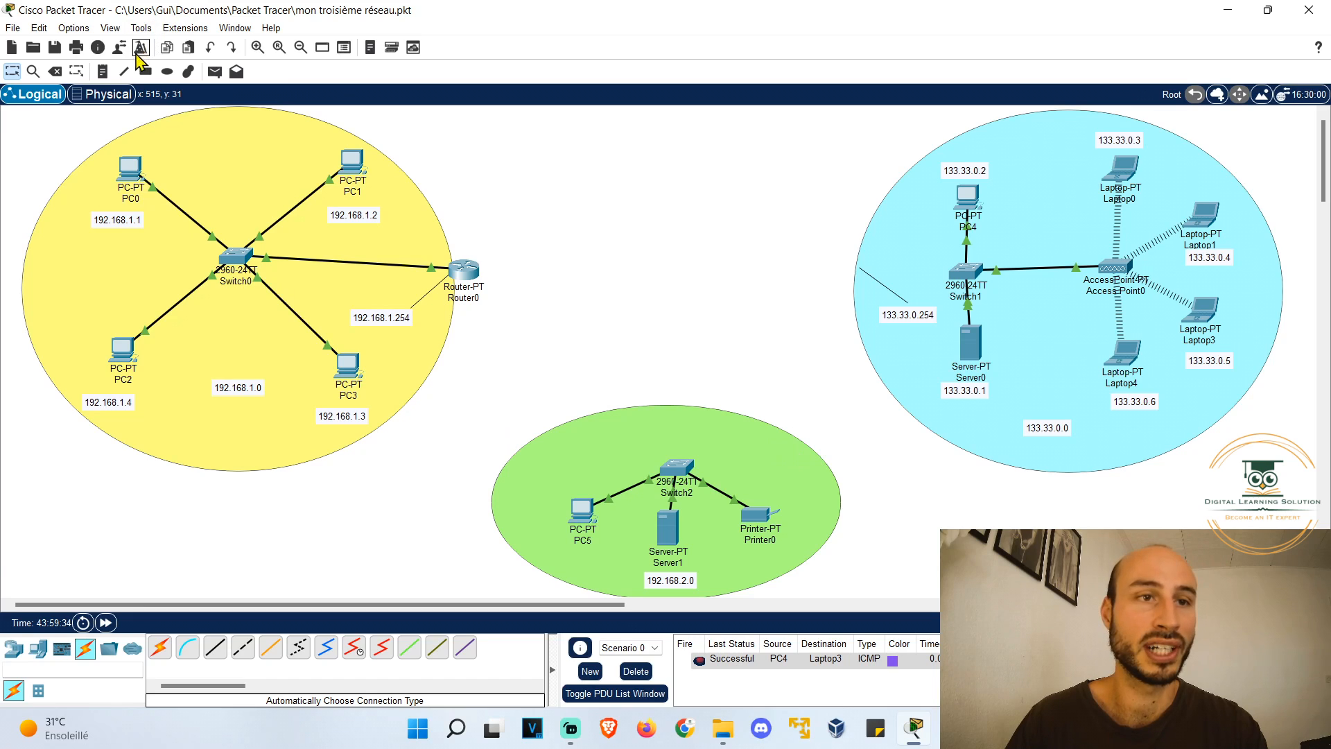
Step: Add a text note reading 192.168.2.254 above Switch2 as the green network's gateway address
click(103, 72)
click(625, 430)
text(192)
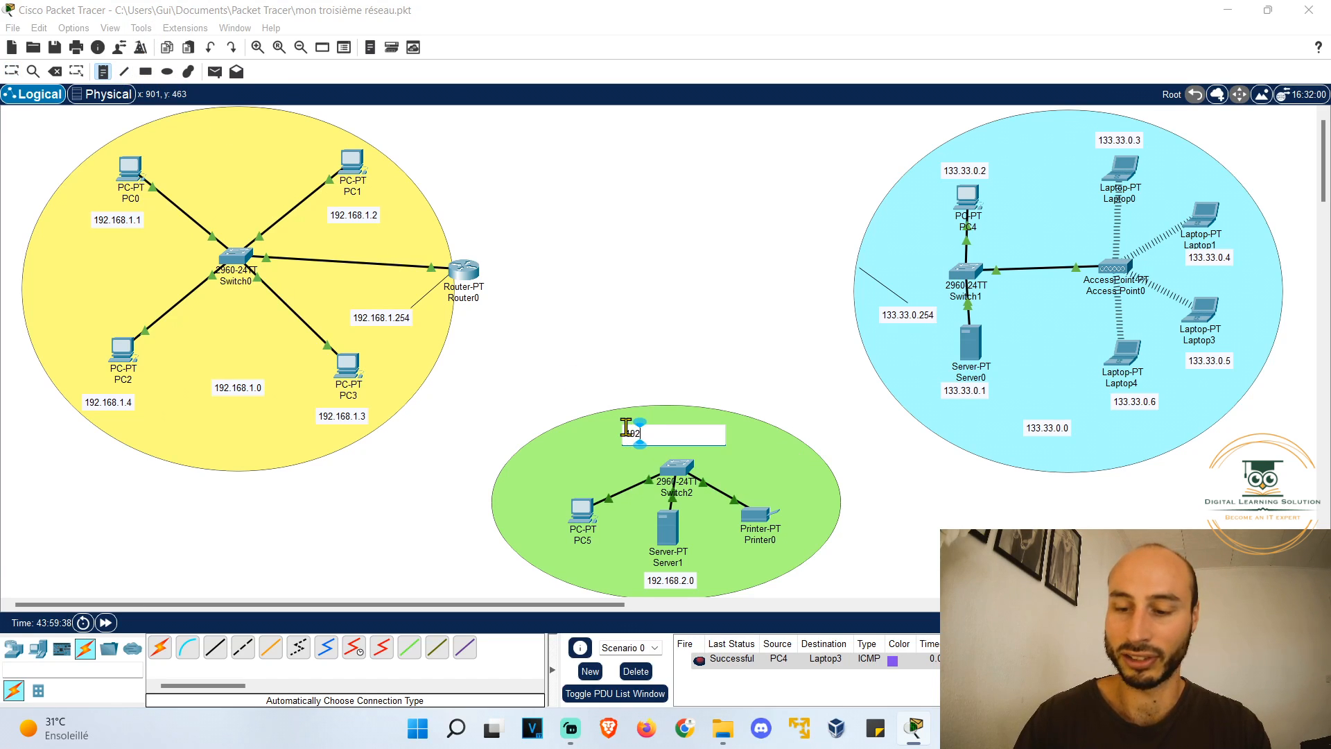
text(.168.2.2)
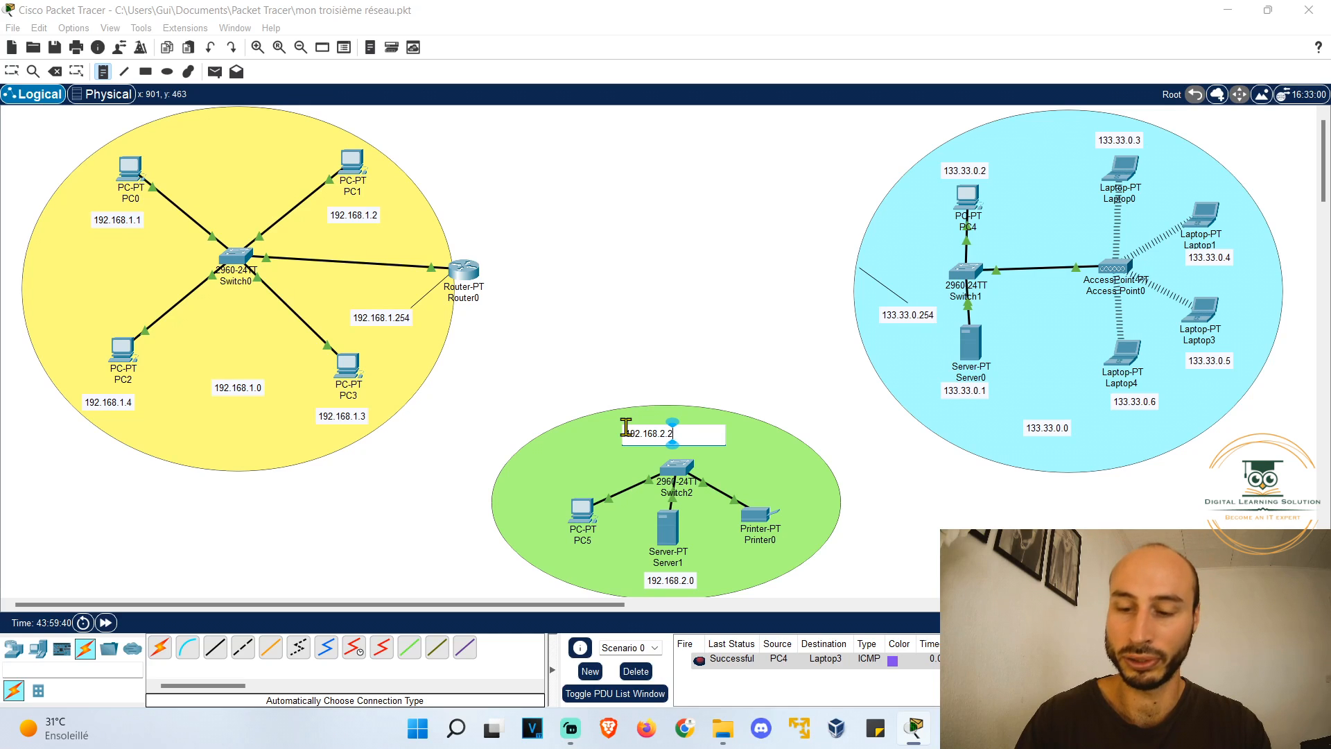
text(54)
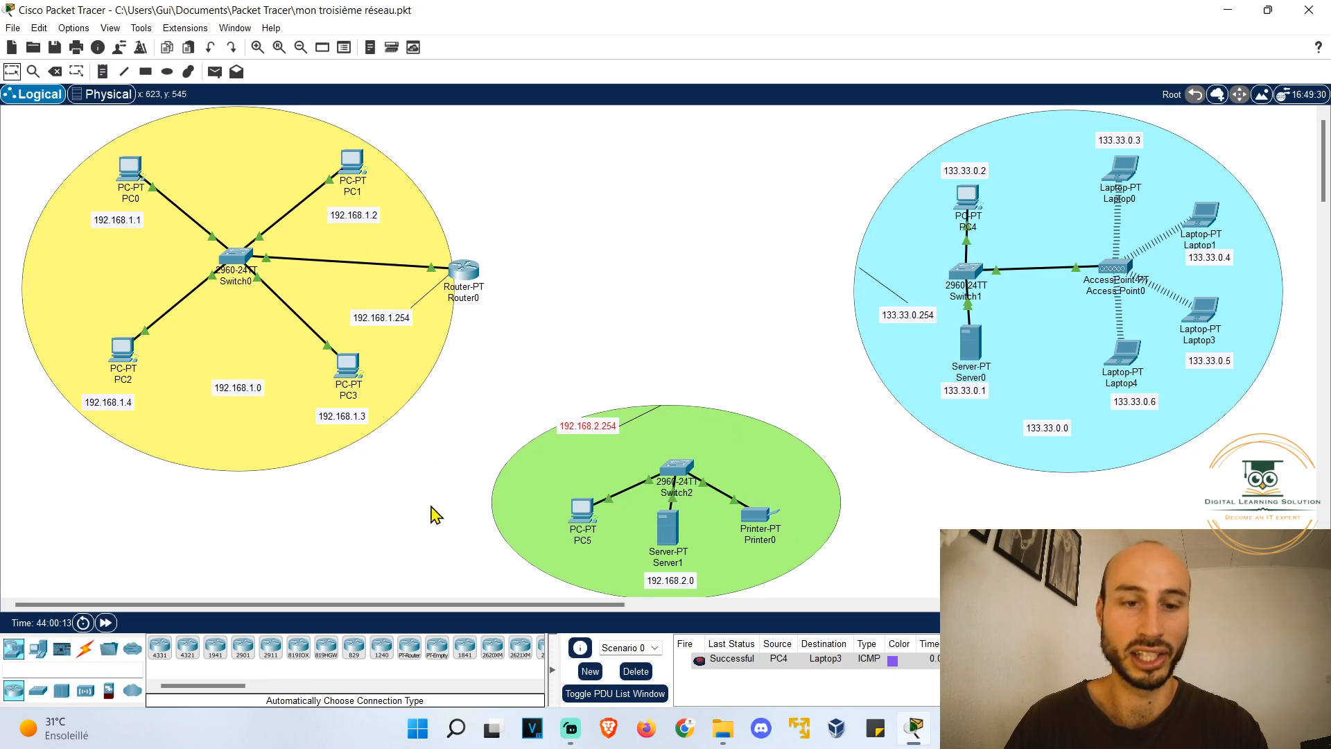
Step: Add a PT router at the edge of the blue and the green network, cabling each to its own network's switch automatically
drag(409, 648, 850, 276)
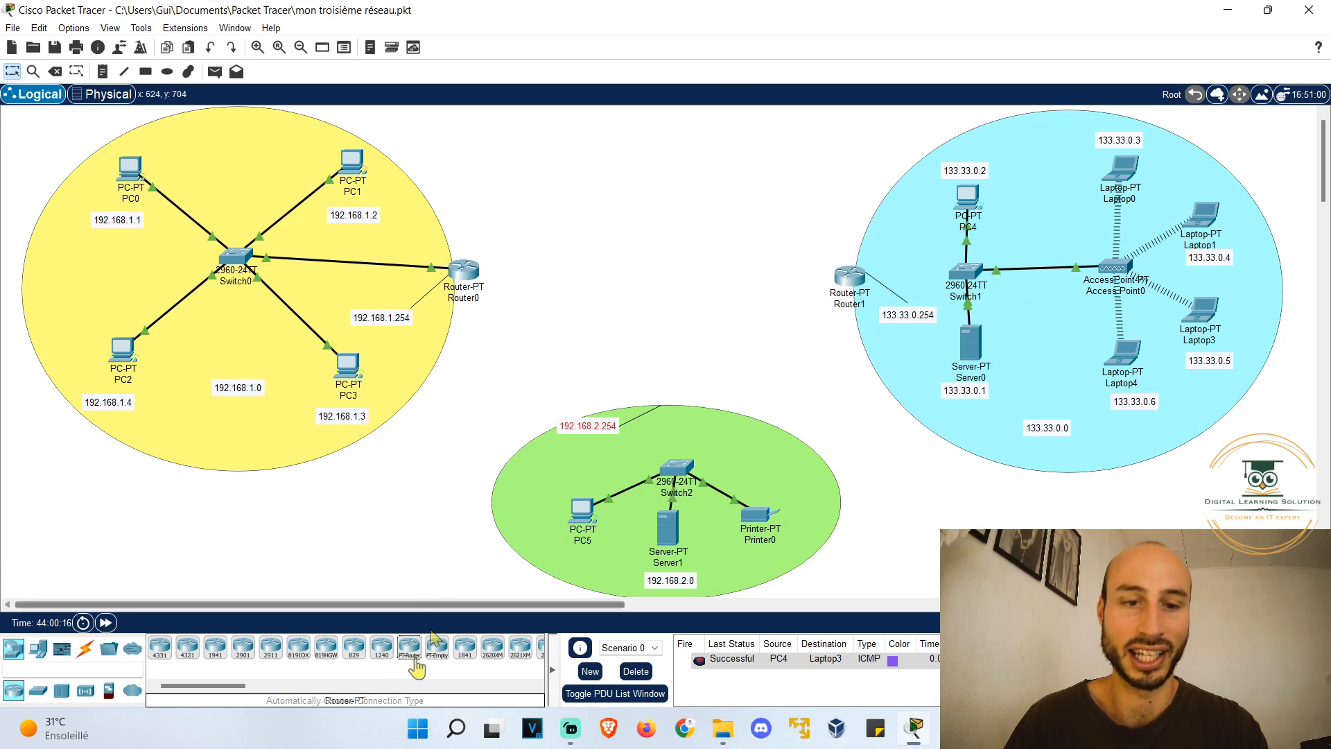
drag(409, 648, 657, 402)
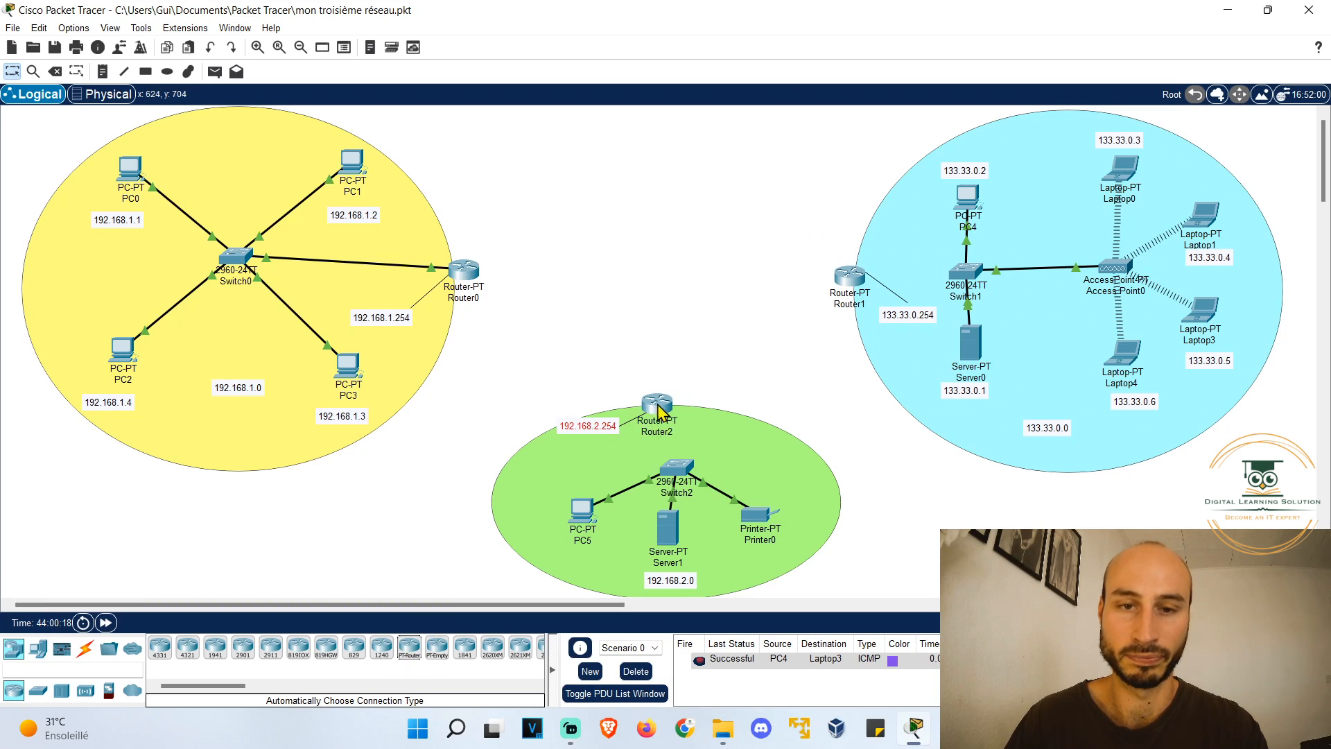
click(85, 648)
click(161, 648)
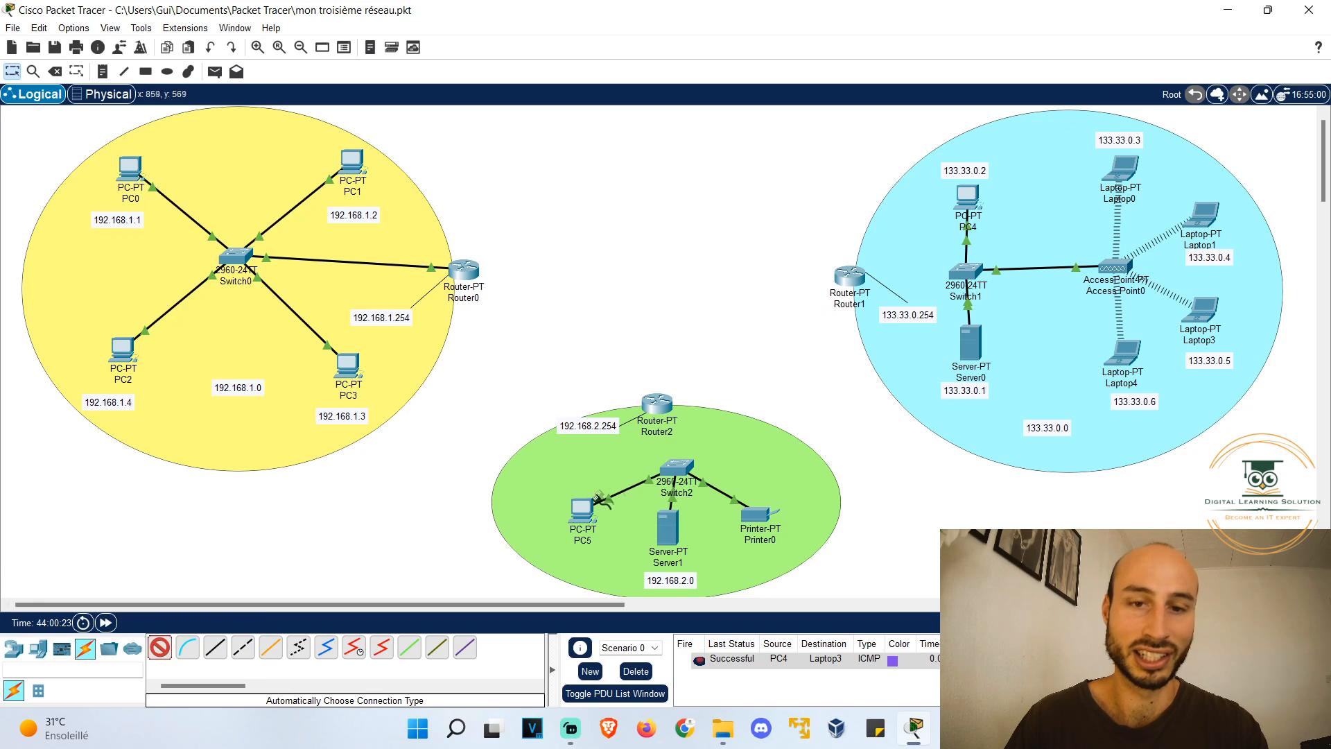
click(674, 463)
click(658, 404)
click(160, 648)
click(965, 272)
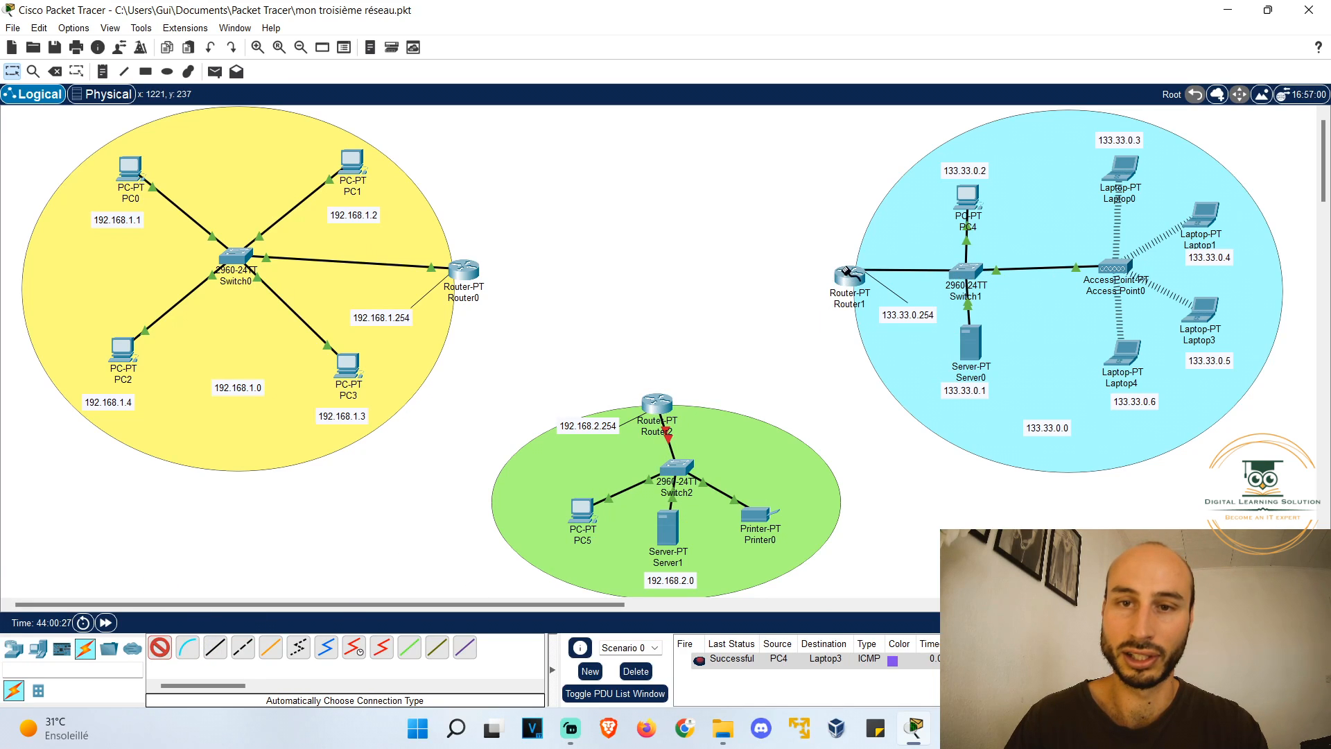
click(852, 276)
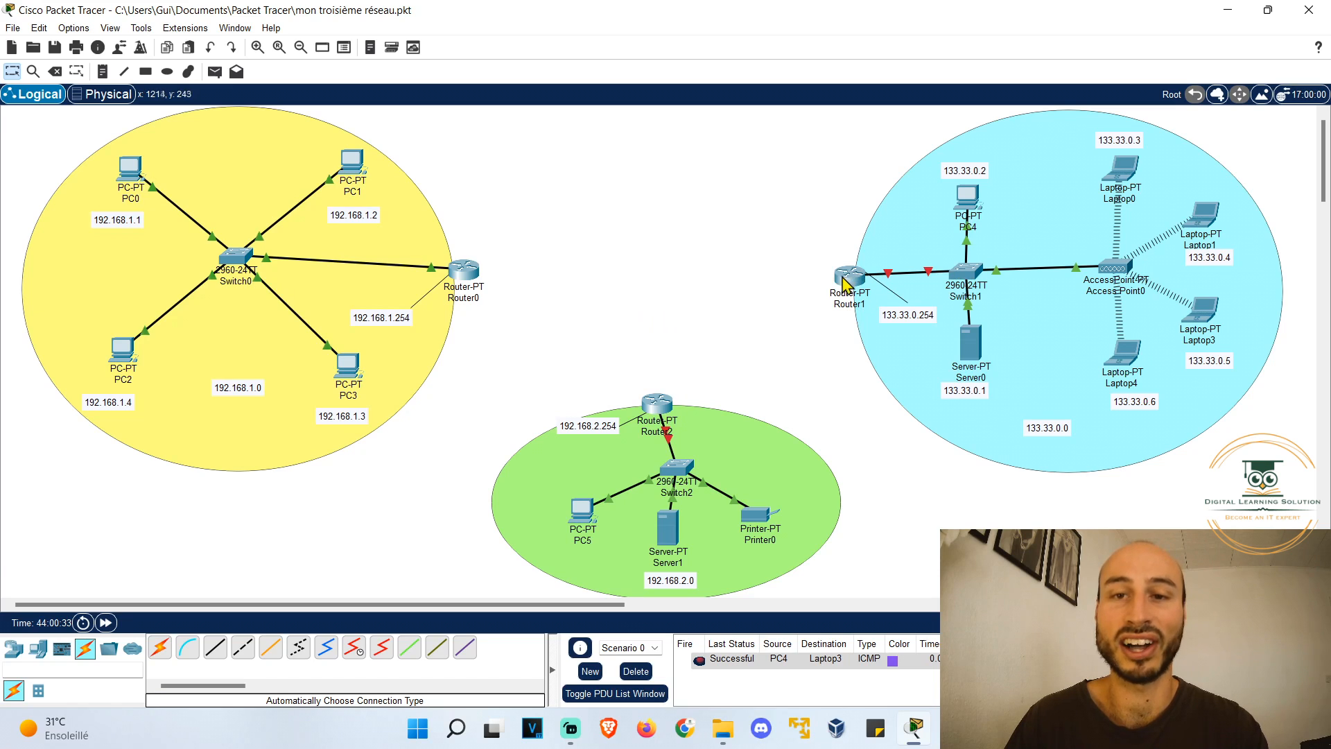
Step: Turn on the FastEthernet0/0 port of Router1
click(844, 279)
click(504, 147)
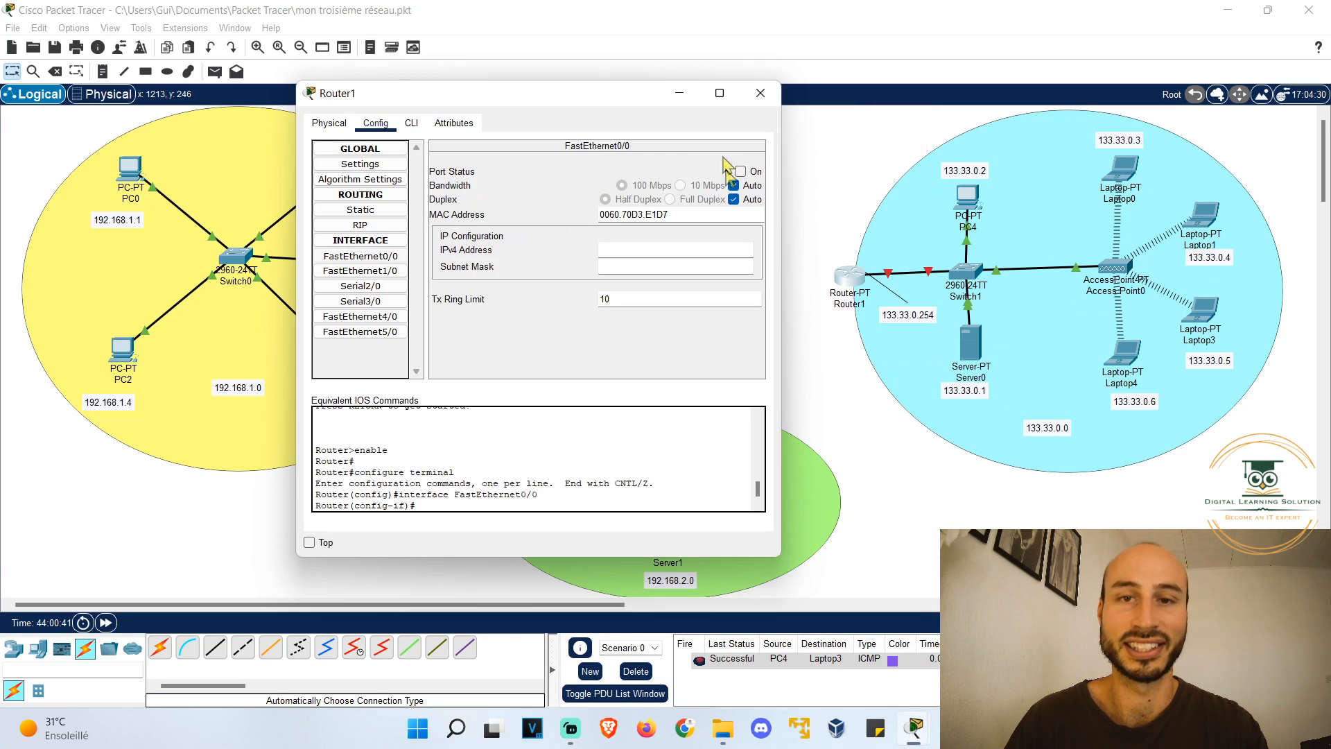
click(740, 171)
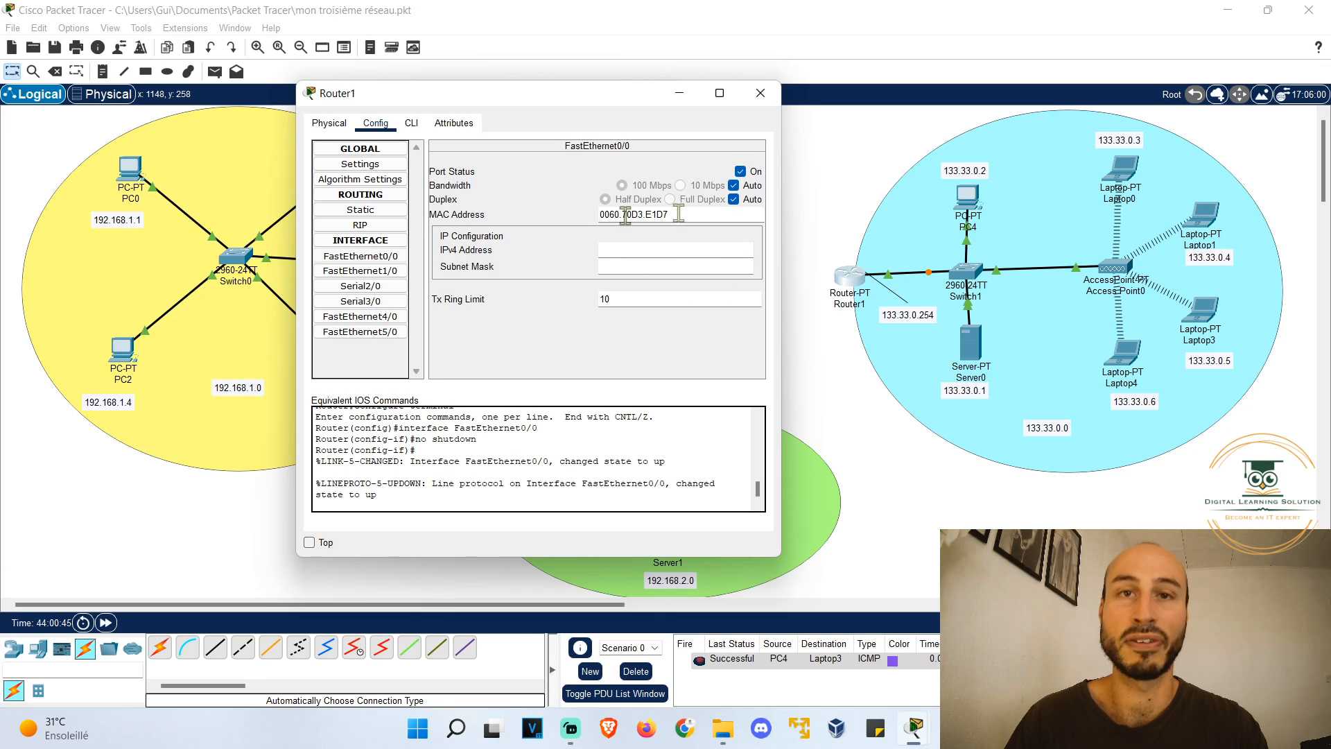
Step: Copy 133.33.0.254 from the gateway note into Router1's FastEthernet0/0 IPv4 address, with subnet mask 255.255.0.0
double_click(920, 315)
key(ctrl+c)
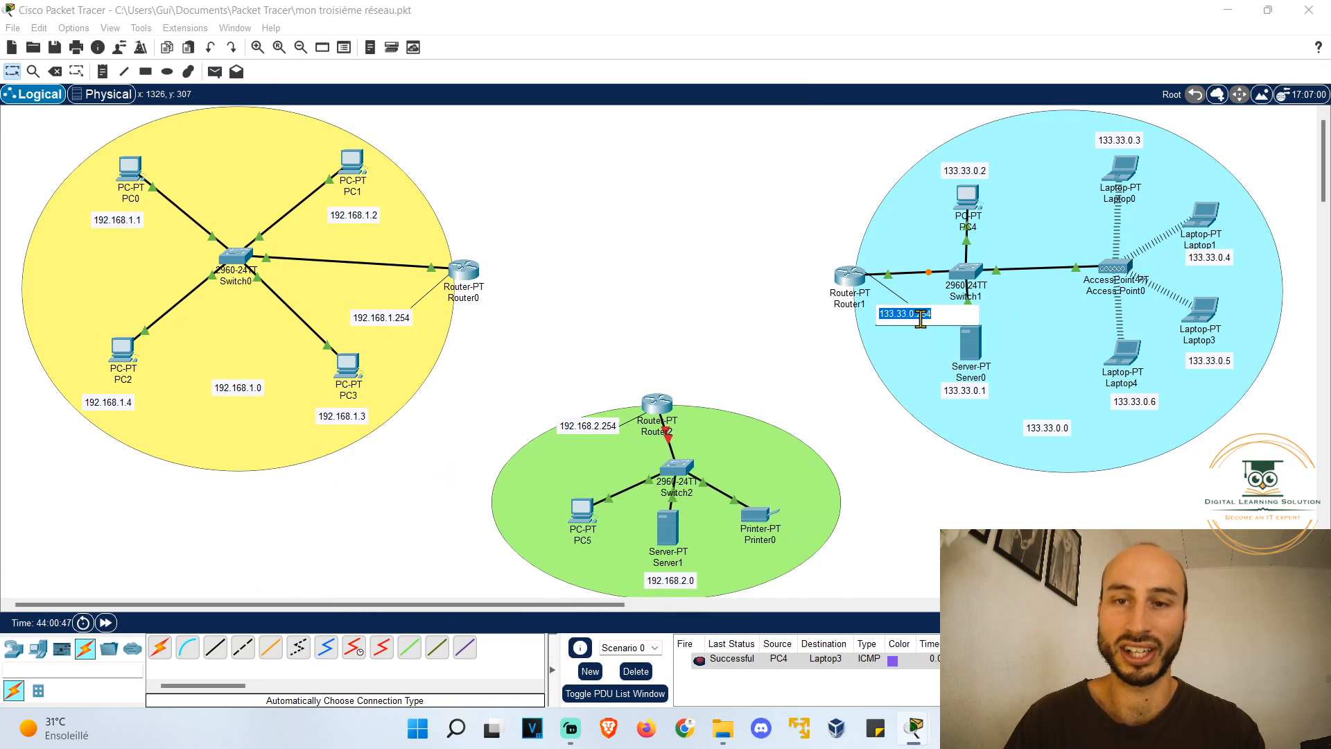
click(843, 288)
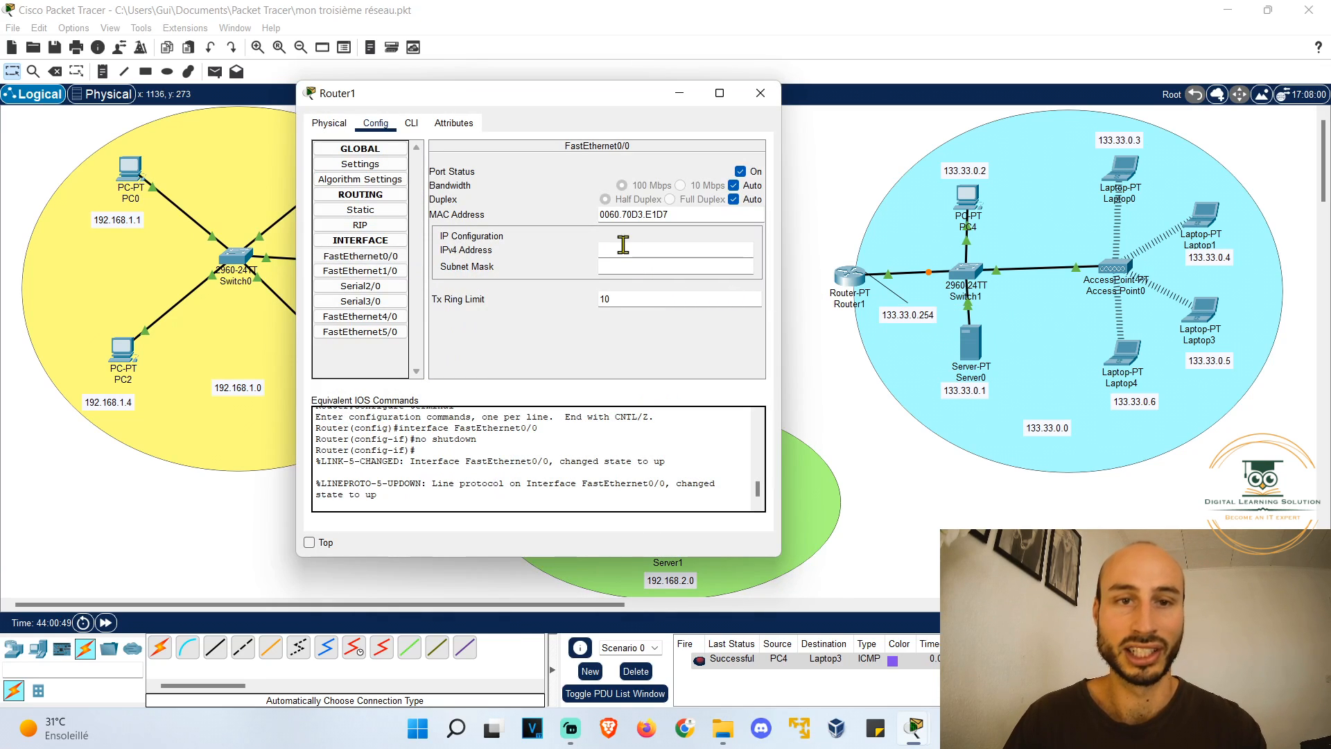
click(676, 251)
key(ctrl+v)
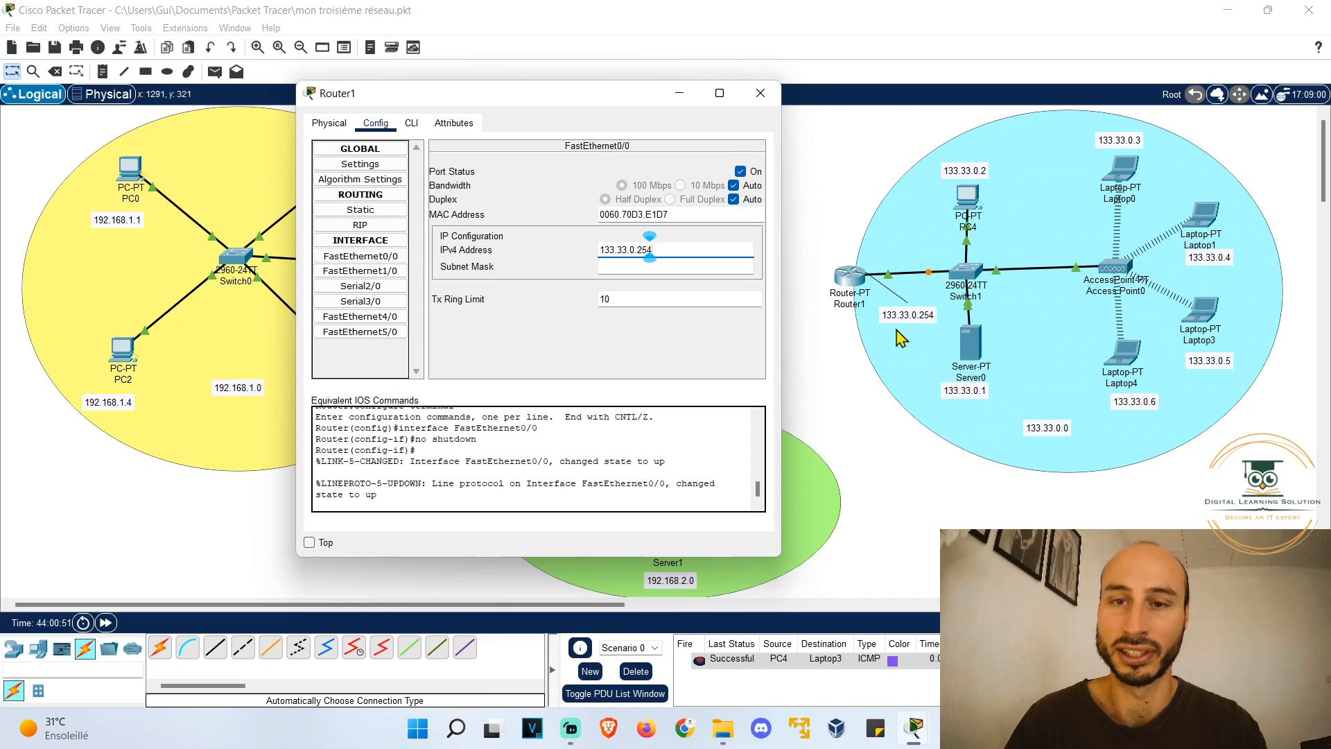
click(686, 267)
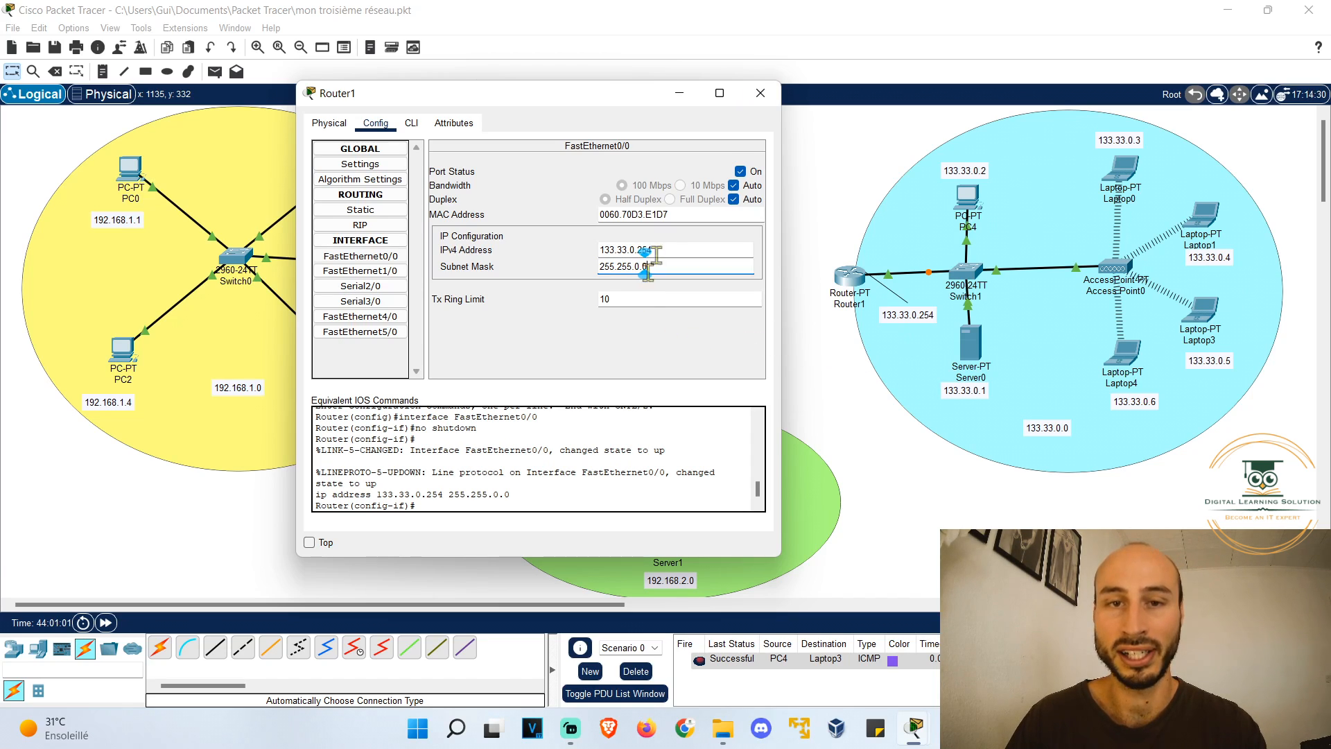
click(683, 247)
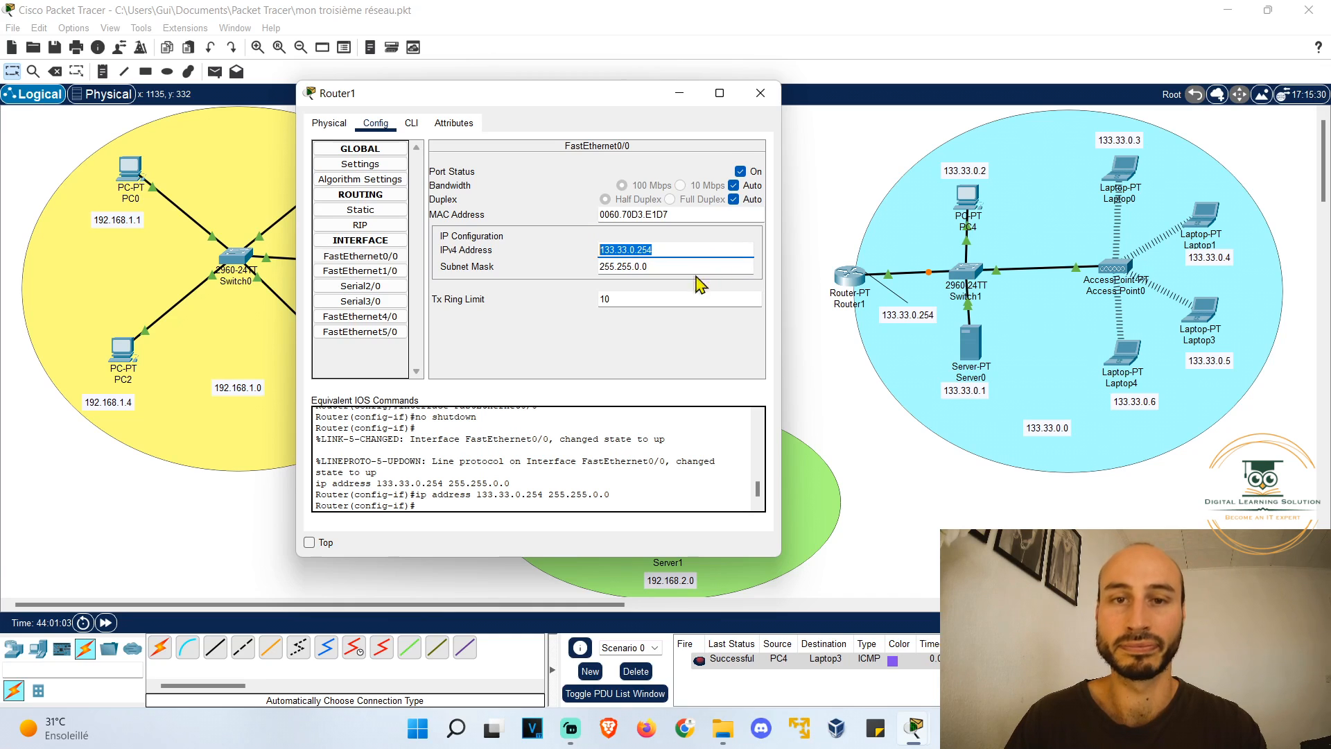
click(766, 97)
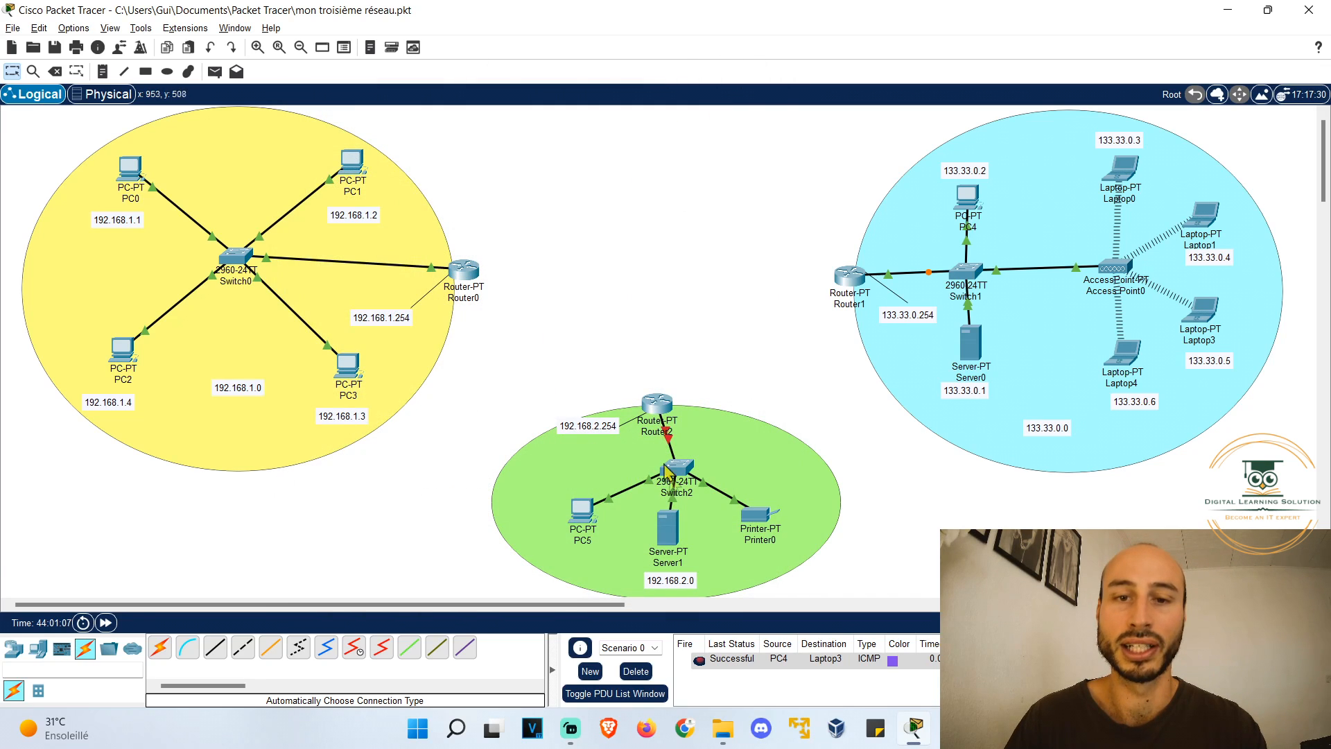
Step: Turn on Router2's FastEthernet0/0 port and set its IPv4 address to 192.168.2.254 with subnet mask 255.255.255.0
double_click(601, 424)
key(ctrl+c)
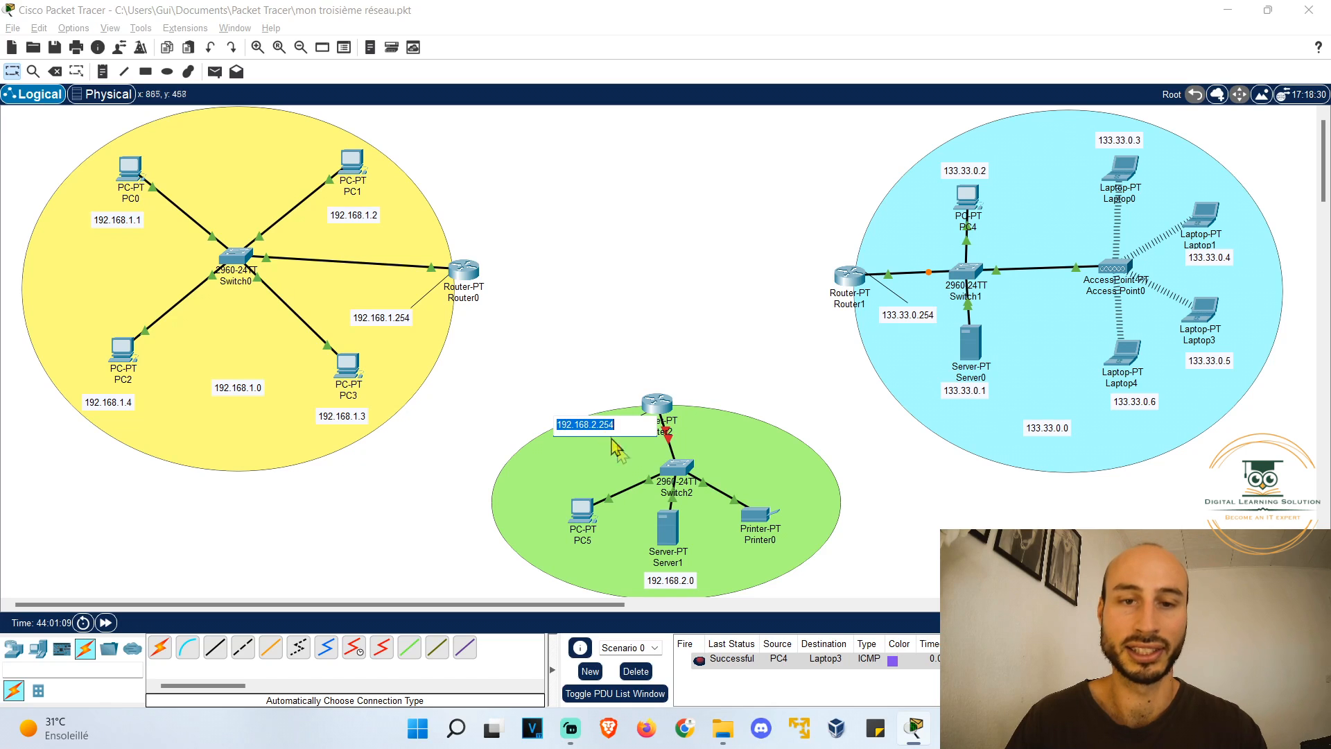
click(660, 408)
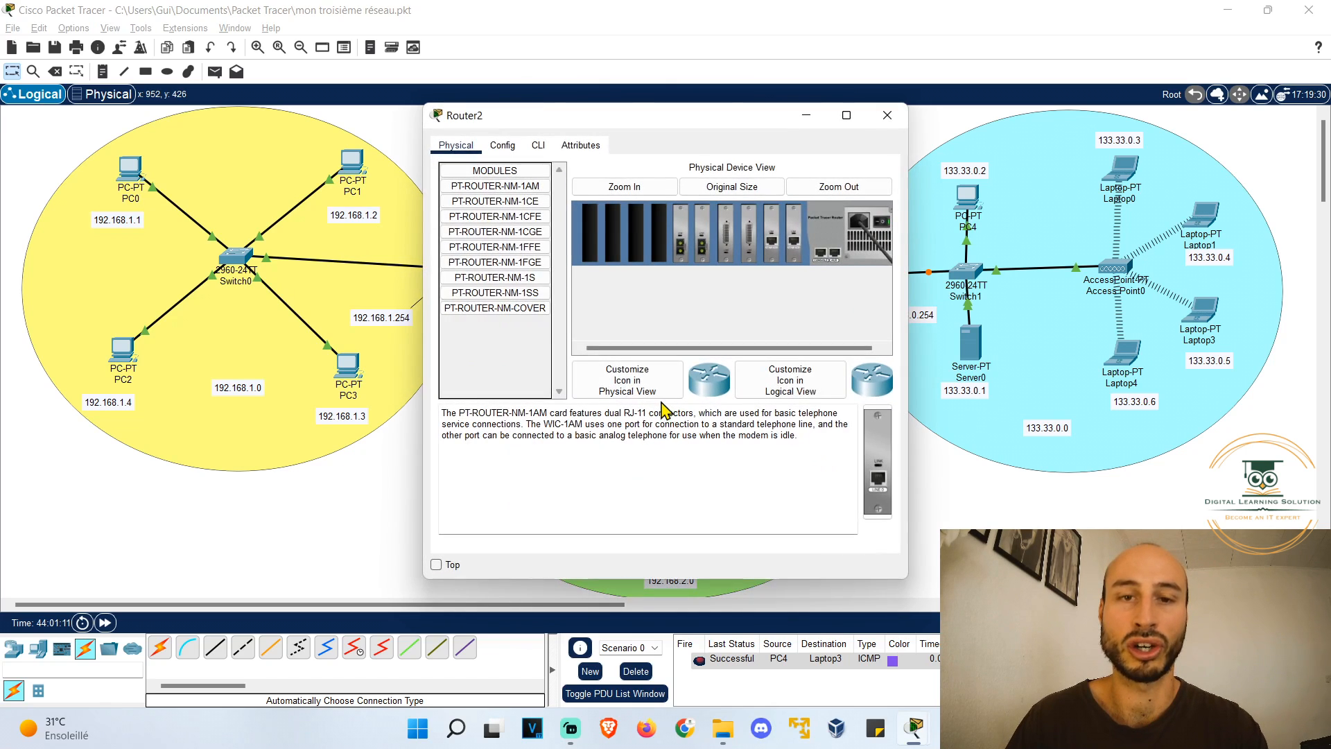
click(503, 145)
click(518, 276)
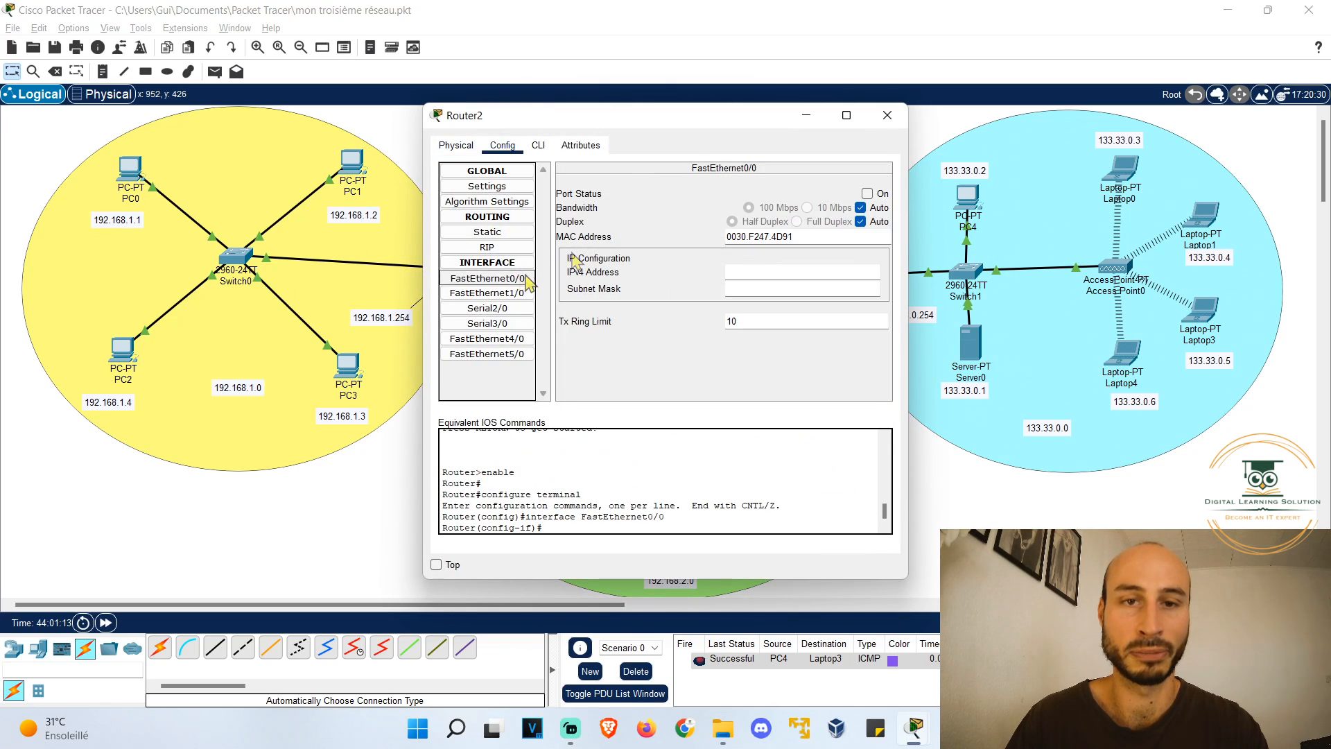
drag(703, 121, 403, 100)
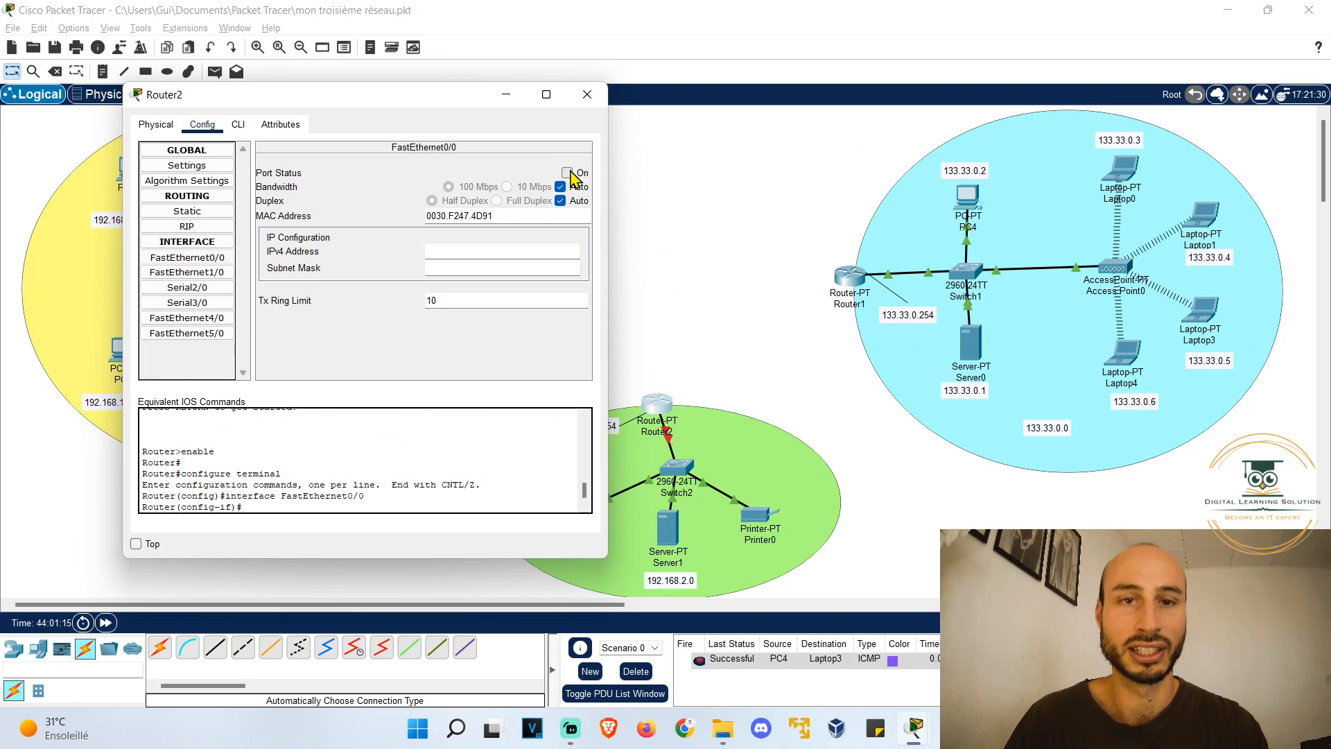
click(567, 172)
click(535, 251)
text(192.168.2.254)
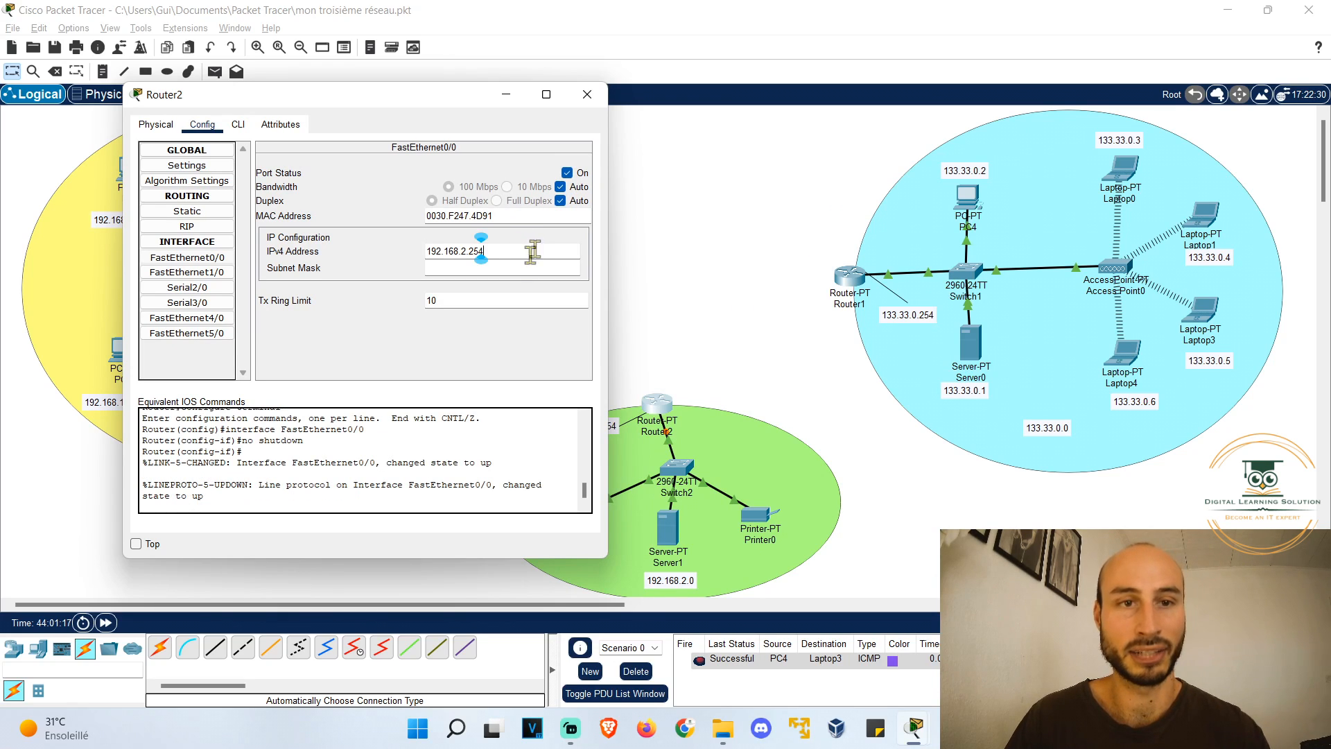
key(Tab)
click(586, 96)
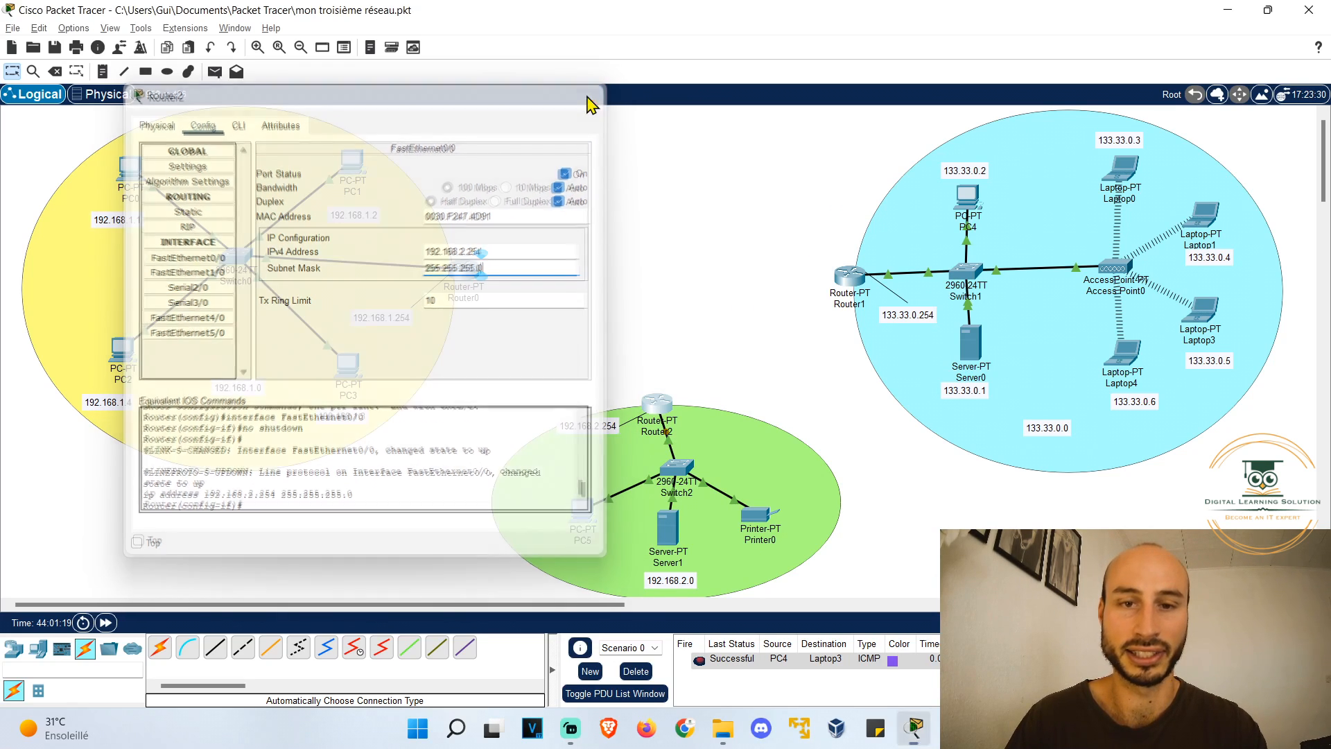
Step: Set PC5's default gateway to 192.168.2.254
click(583, 505)
click(501, 145)
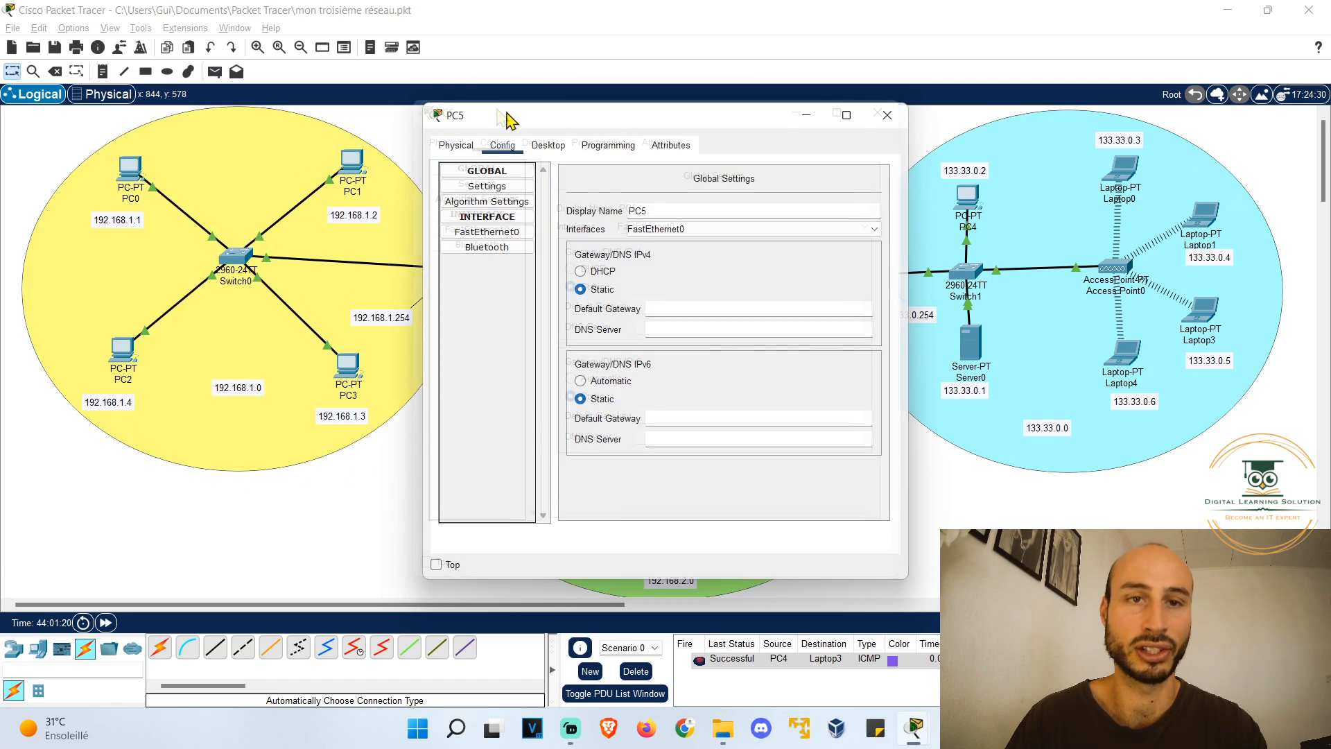
drag(499, 115, 289, 69)
click(310, 157)
click(277, 140)
click(506, 265)
text(192.168.2.254)
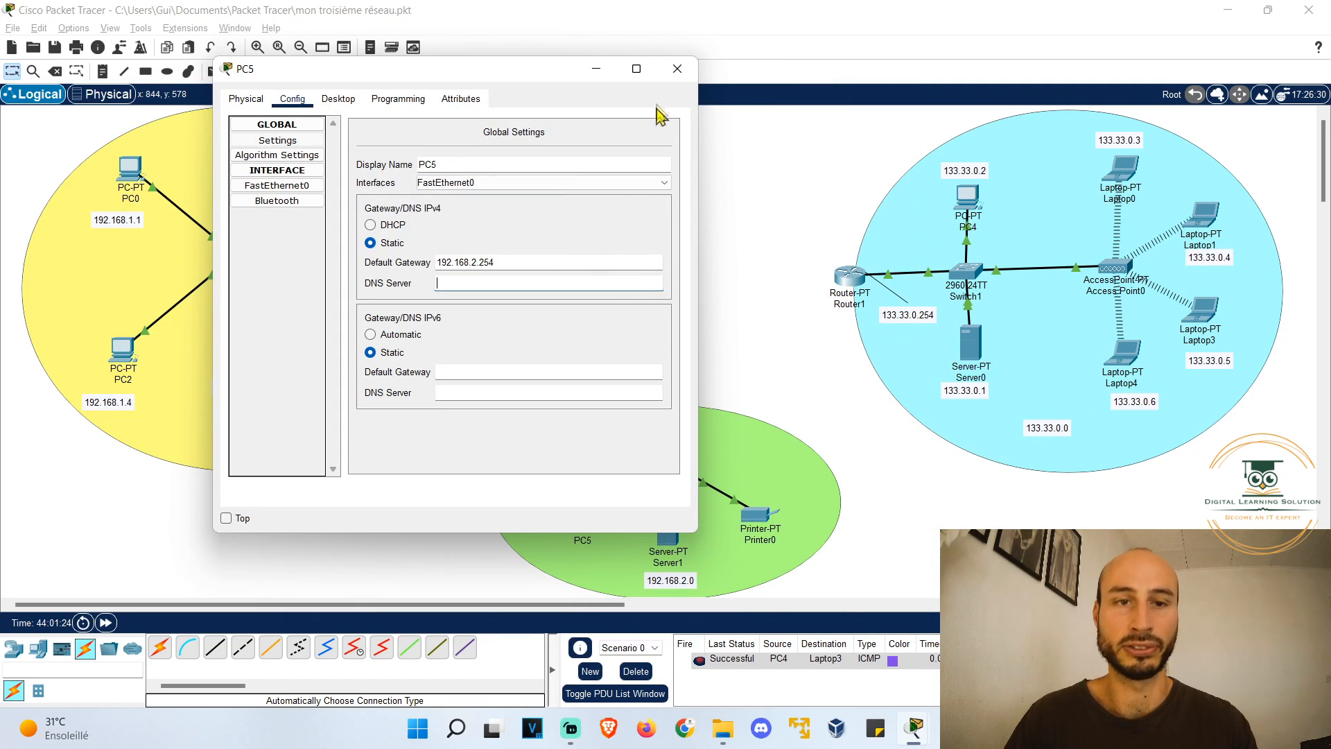
click(677, 69)
Step: Paste 192.168.2.254 as the IPv4 default gateway of Server1 in the green network
click(668, 540)
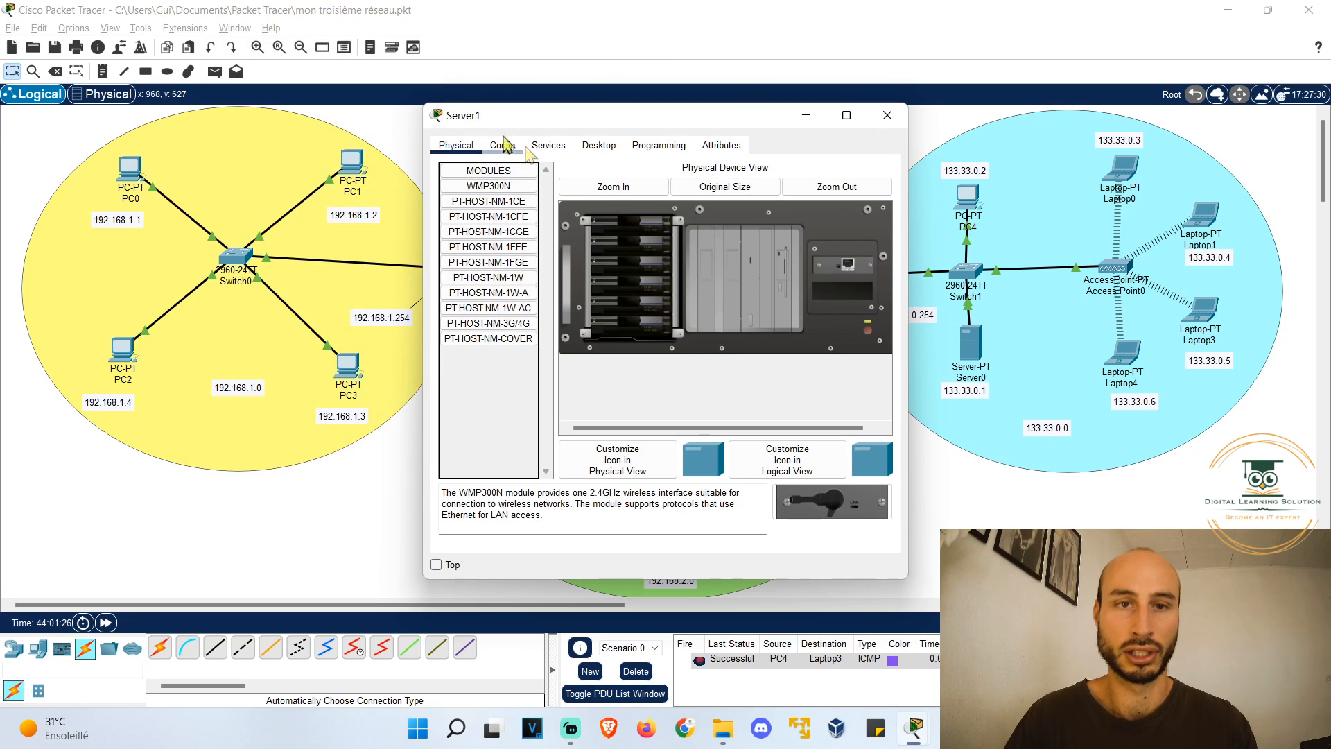
click(502, 146)
key(ctrl+v)
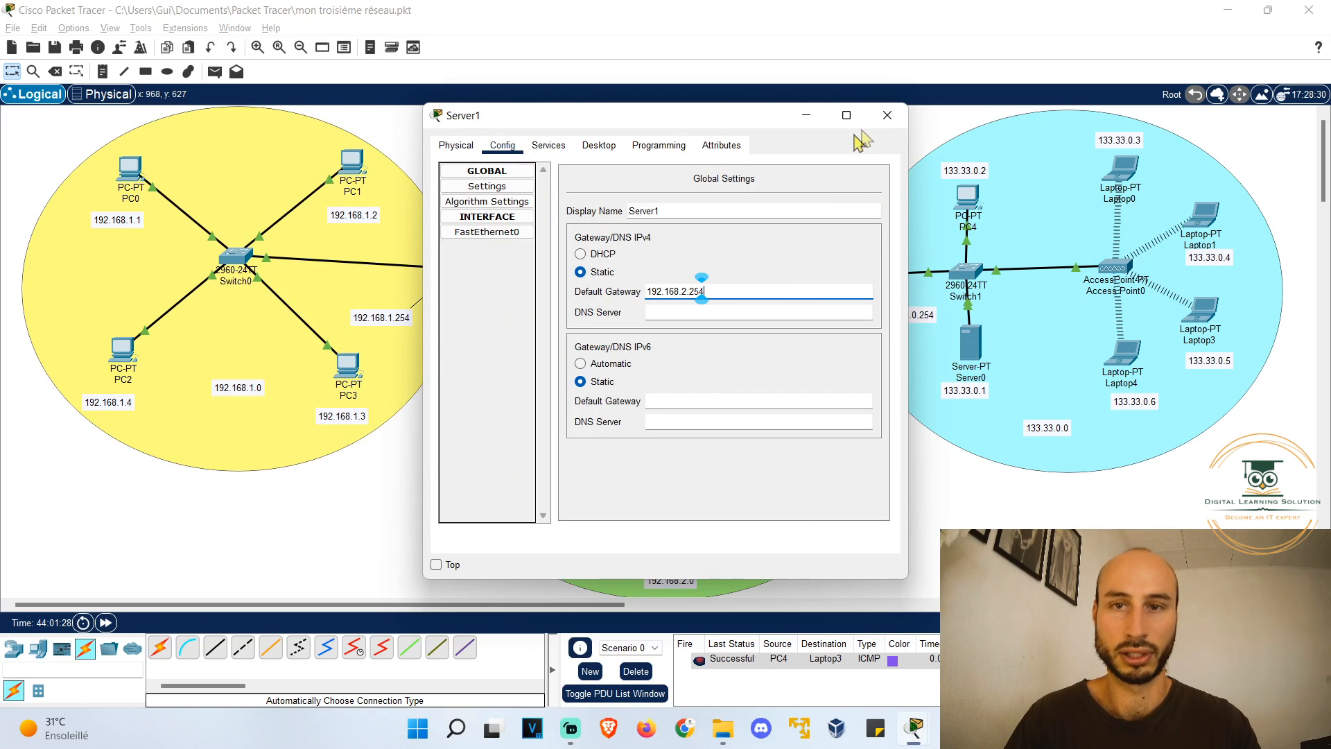
click(887, 115)
Step: Paste the same gateway address, 192.168.2.254, as Printer0's IPv4 default gateway
click(764, 511)
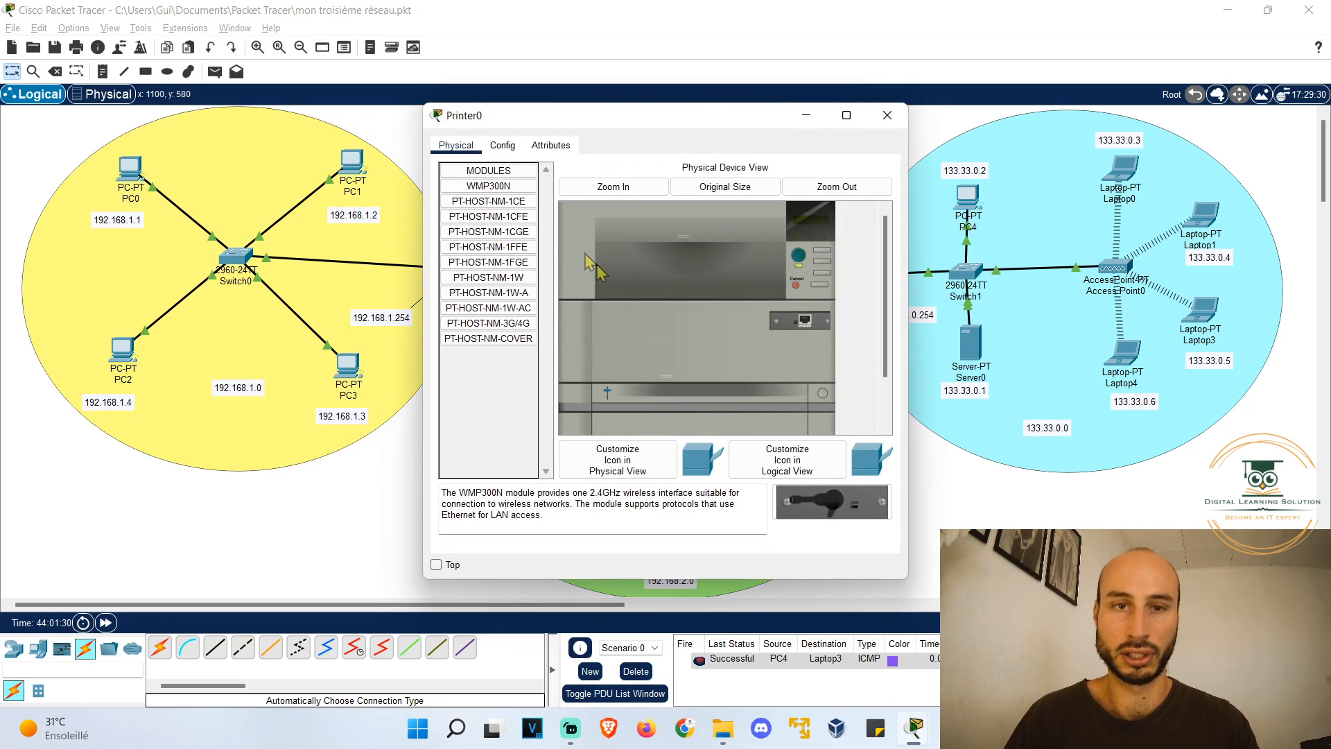
click(503, 146)
click(683, 291)
key(ctrl+v)
click(887, 116)
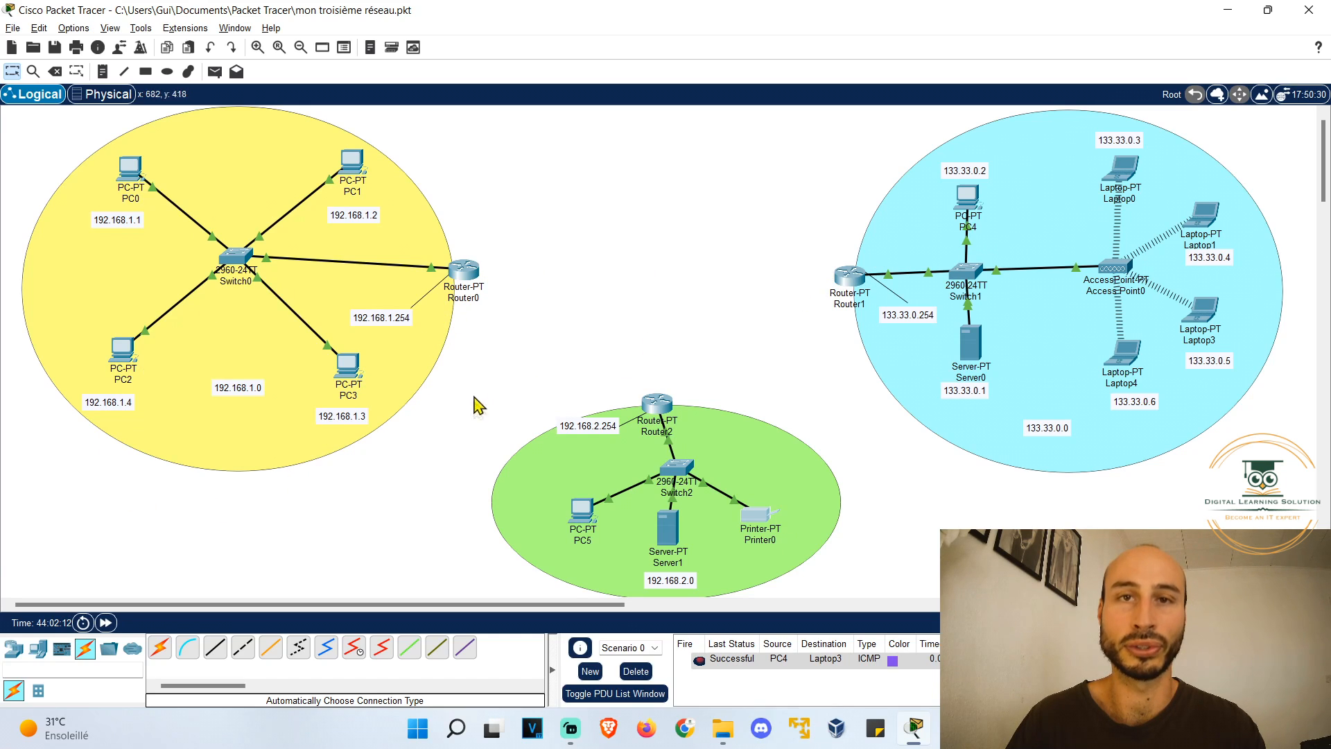
Step: Connect Router0's Serial2/0 port to Router1's Serial2/0 port with a Serial DCE cable starting at Router0
click(354, 649)
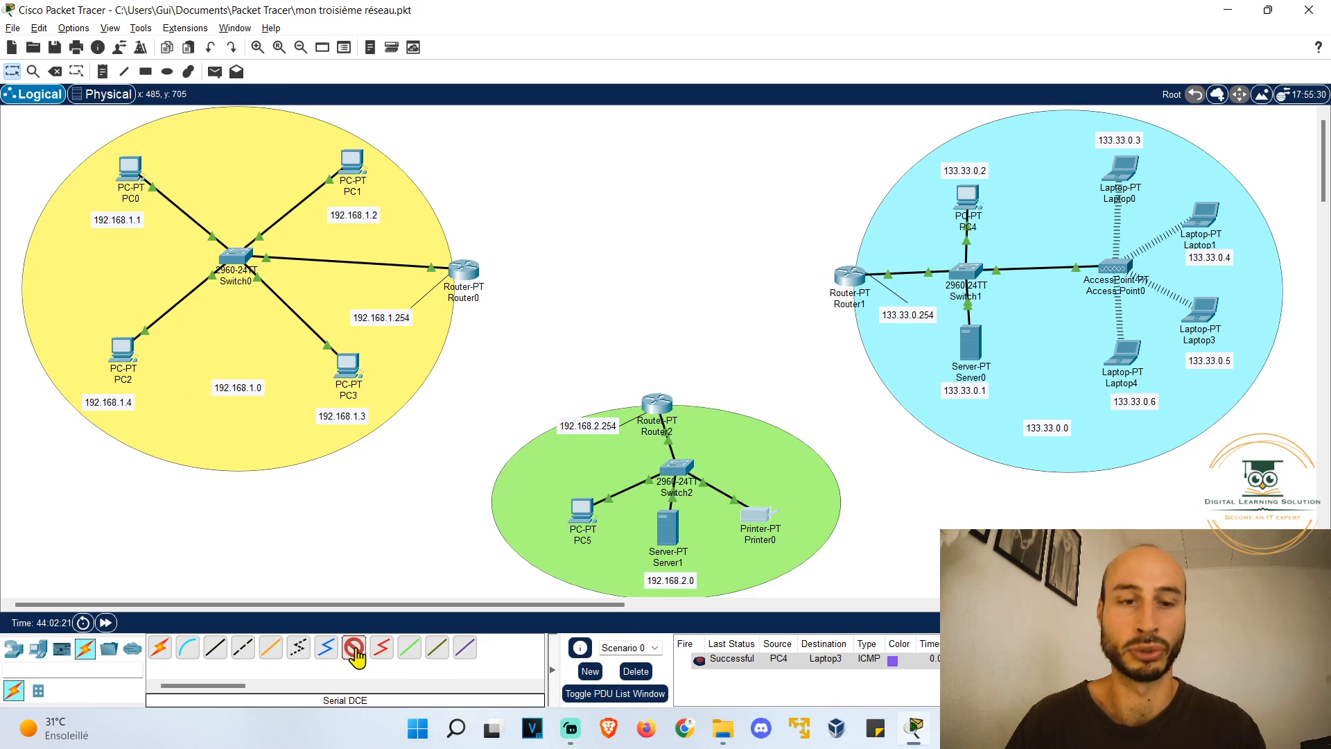
click(470, 267)
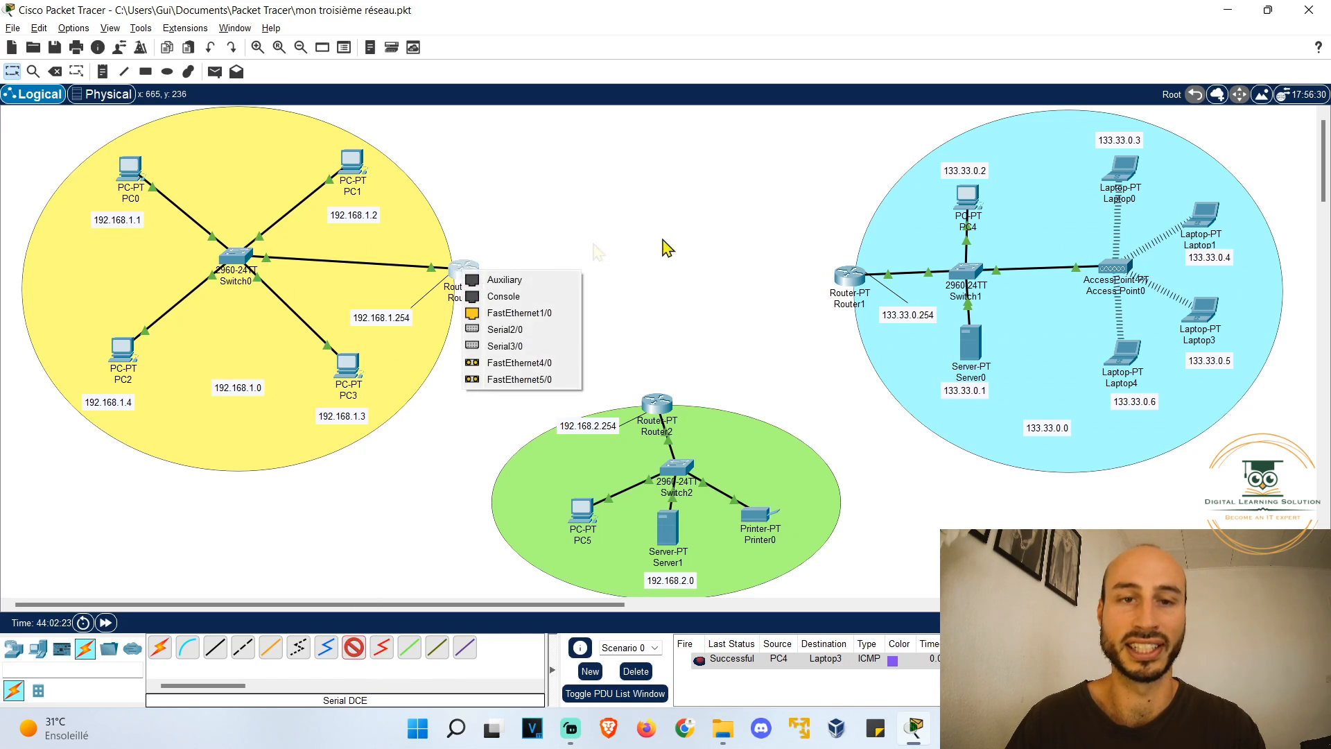
click(558, 330)
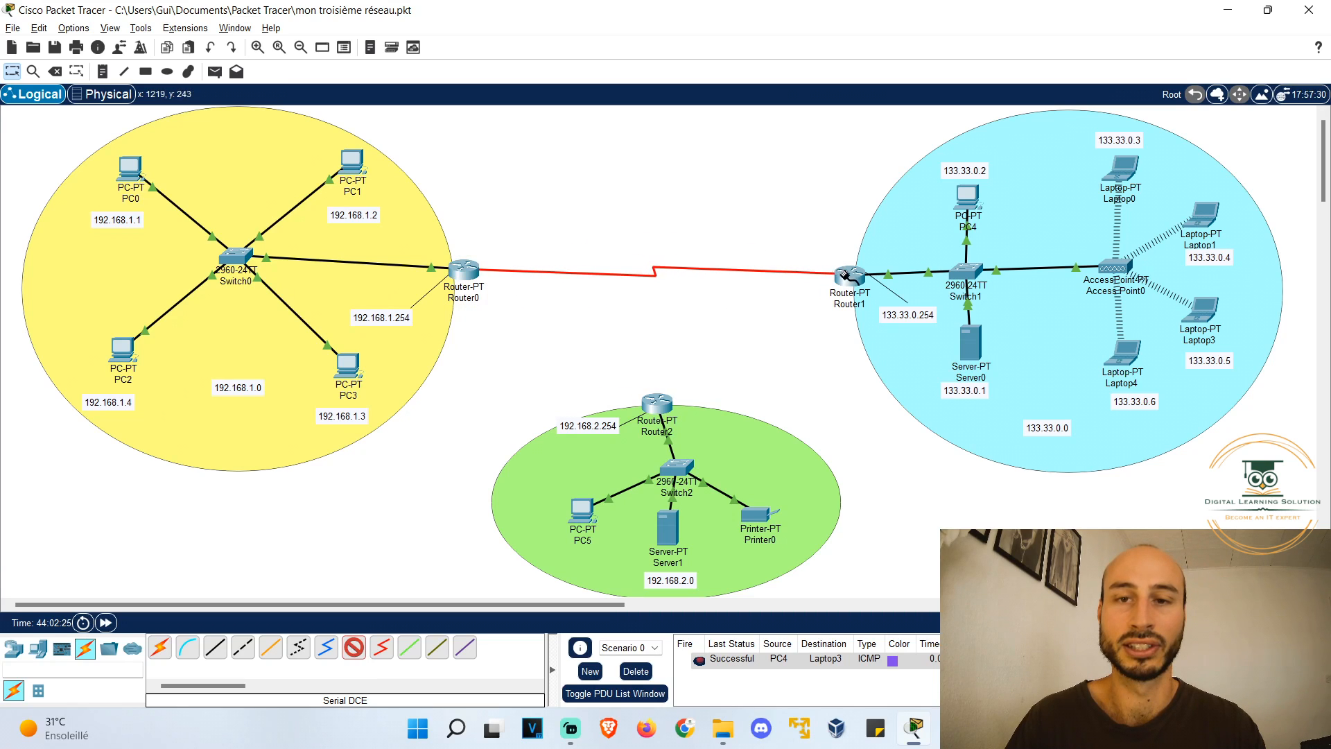
click(845, 274)
click(914, 335)
Step: Enable the preference that always shows port labels in the logical workspace
click(73, 28)
click(111, 47)
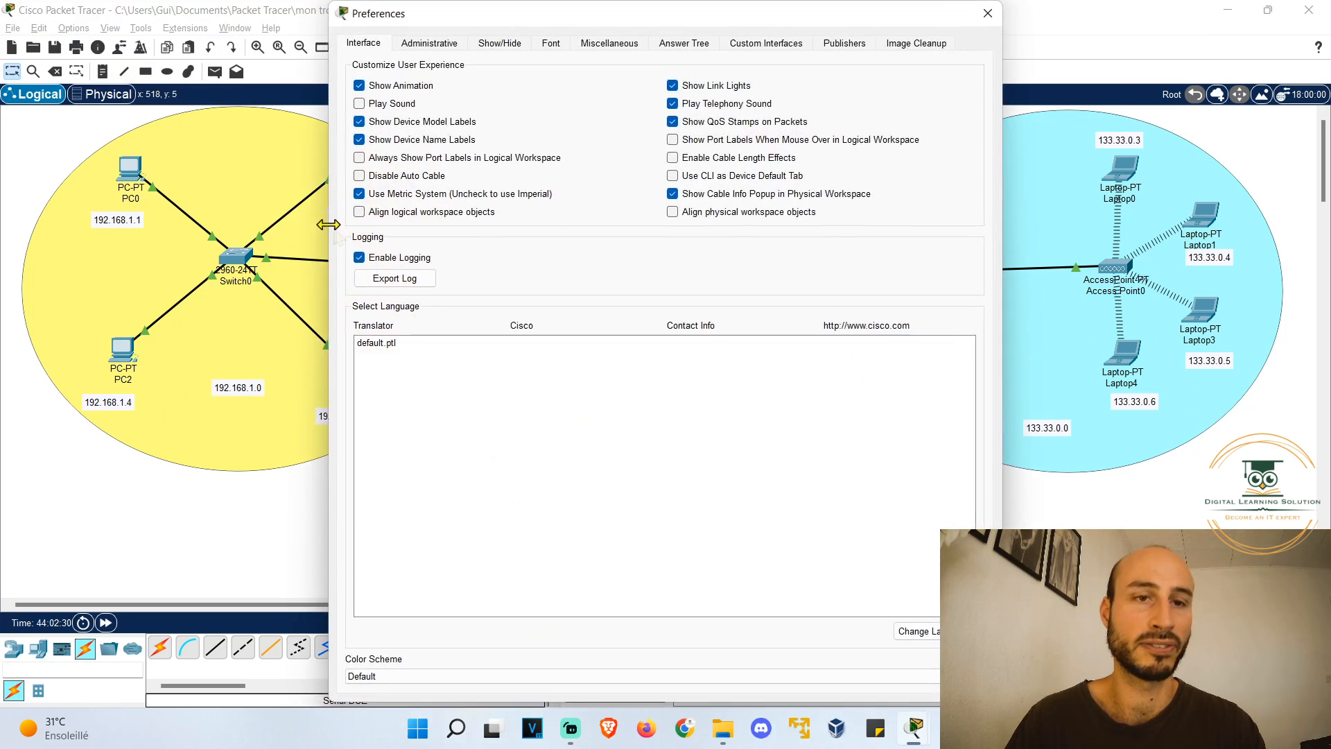
click(359, 157)
click(987, 15)
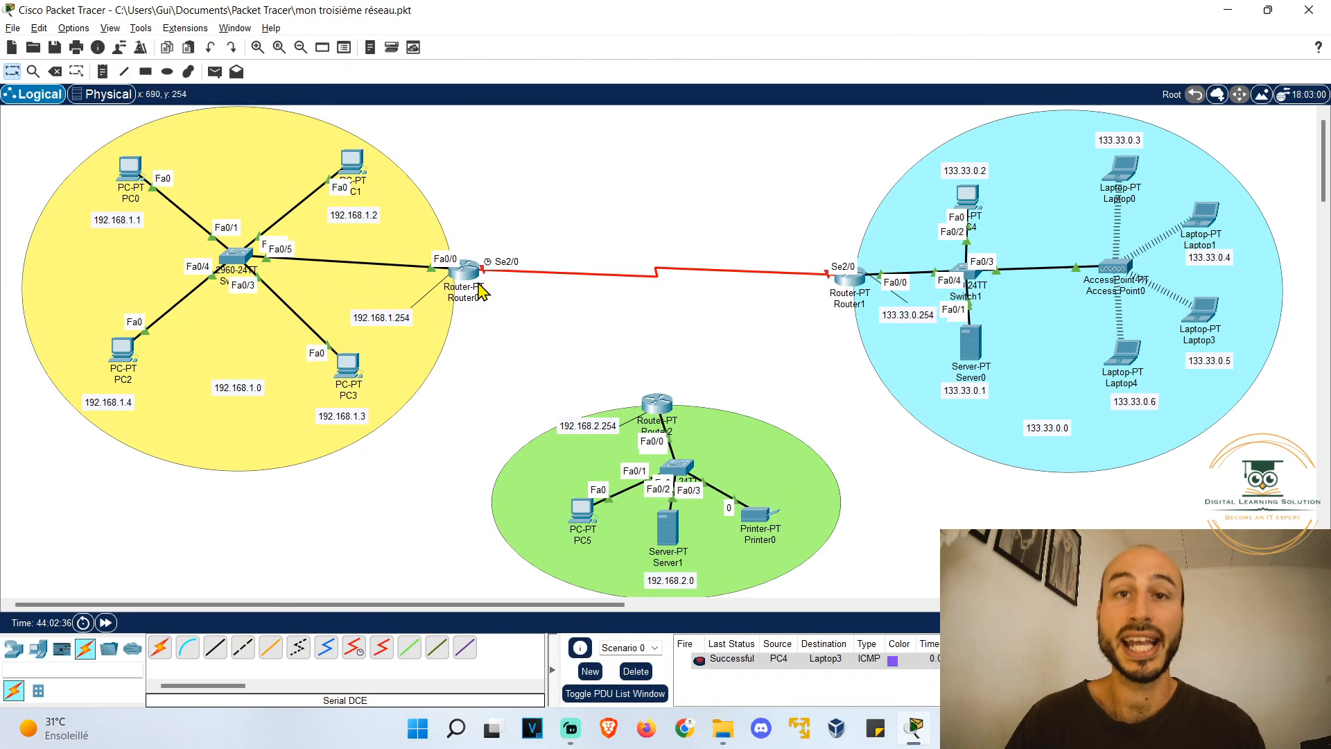
mouse_move(480, 290)
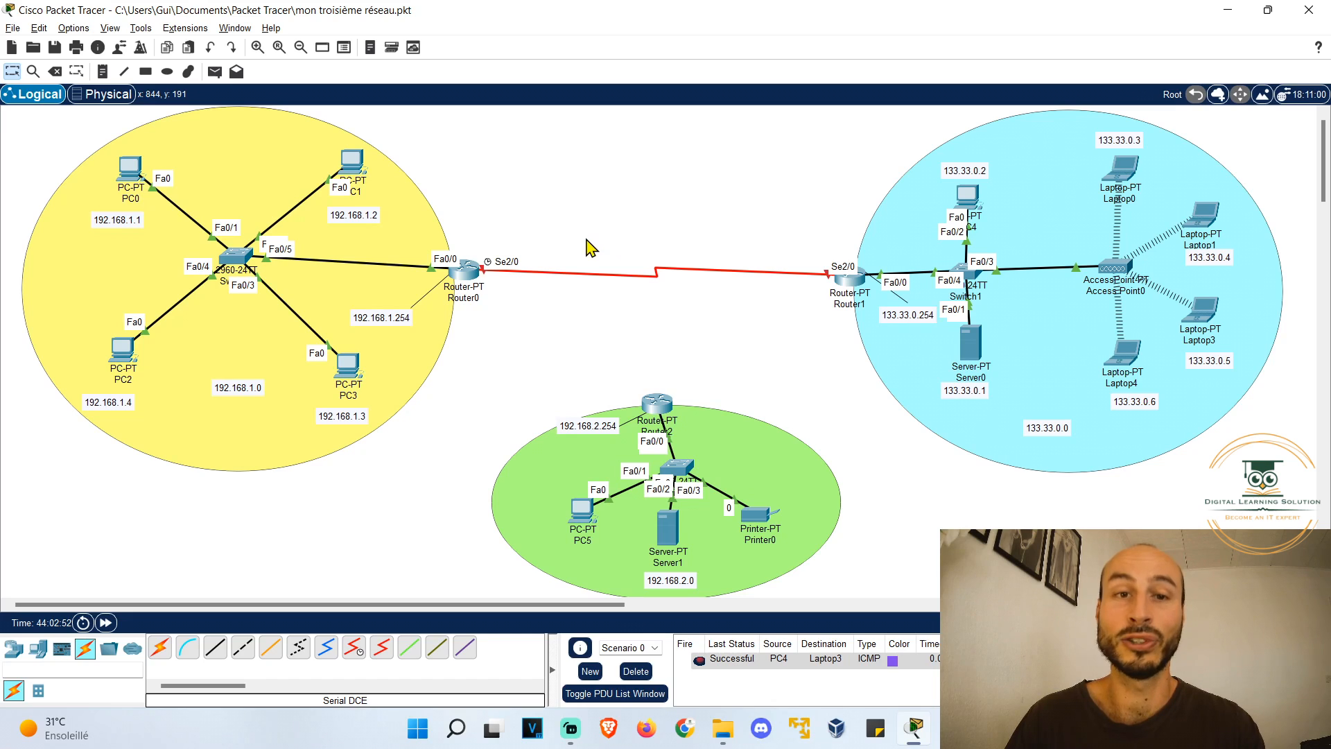
Step: Draw a pink-filled rectangle around the serial link between Router0 and Router1 and label it with the note 1.0.0.0
click(146, 71)
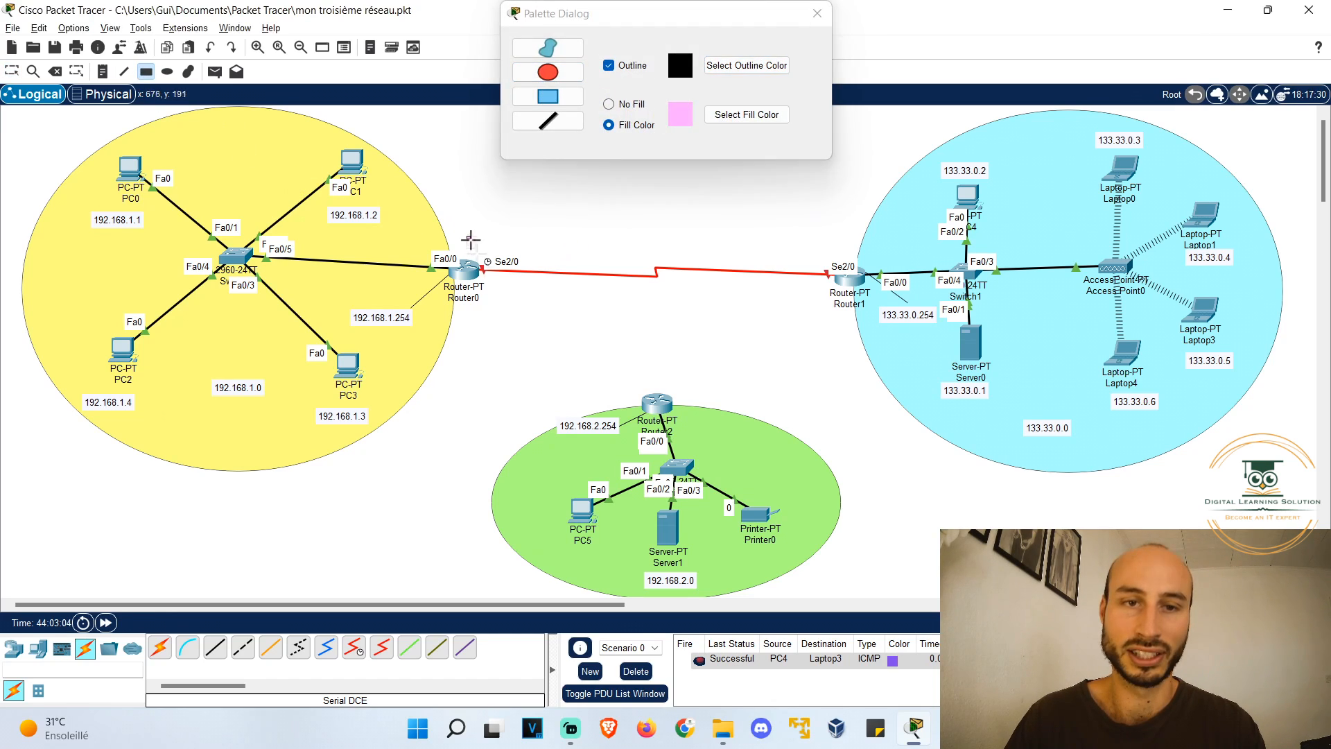
drag(467, 237, 841, 297)
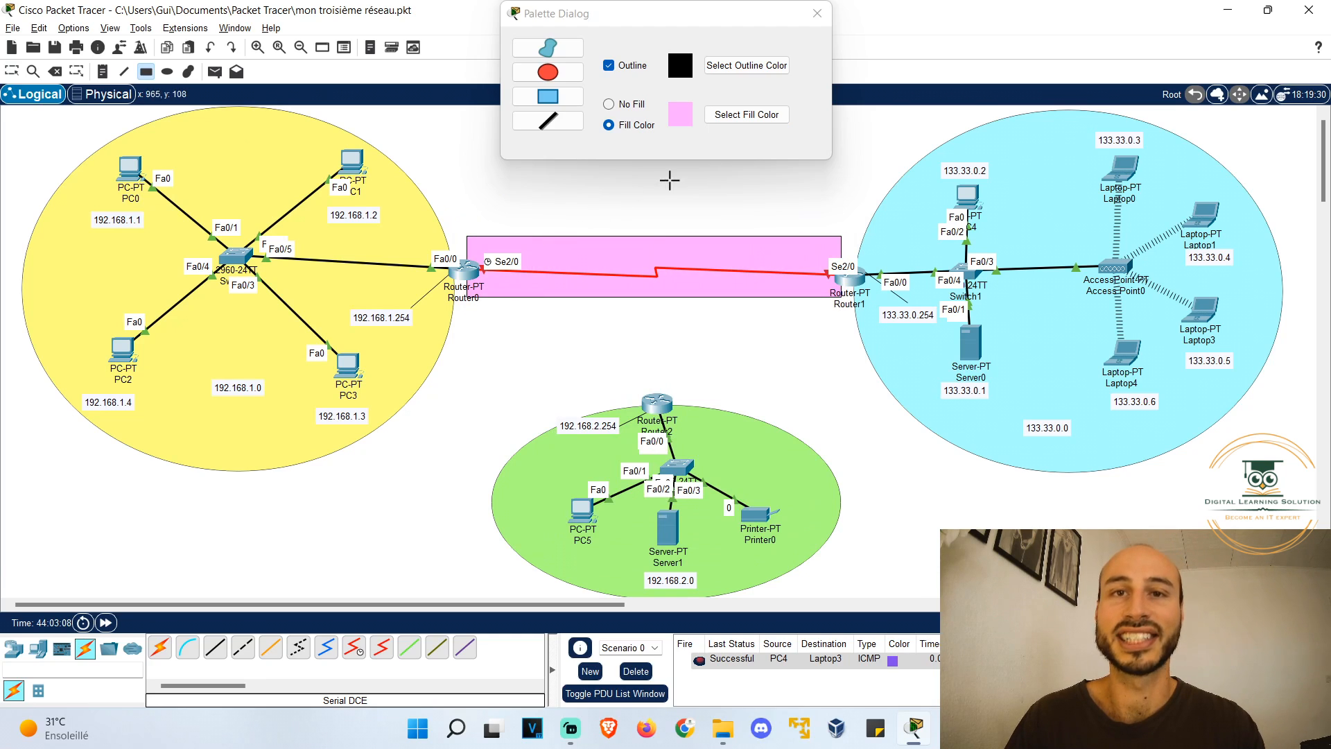
click(817, 13)
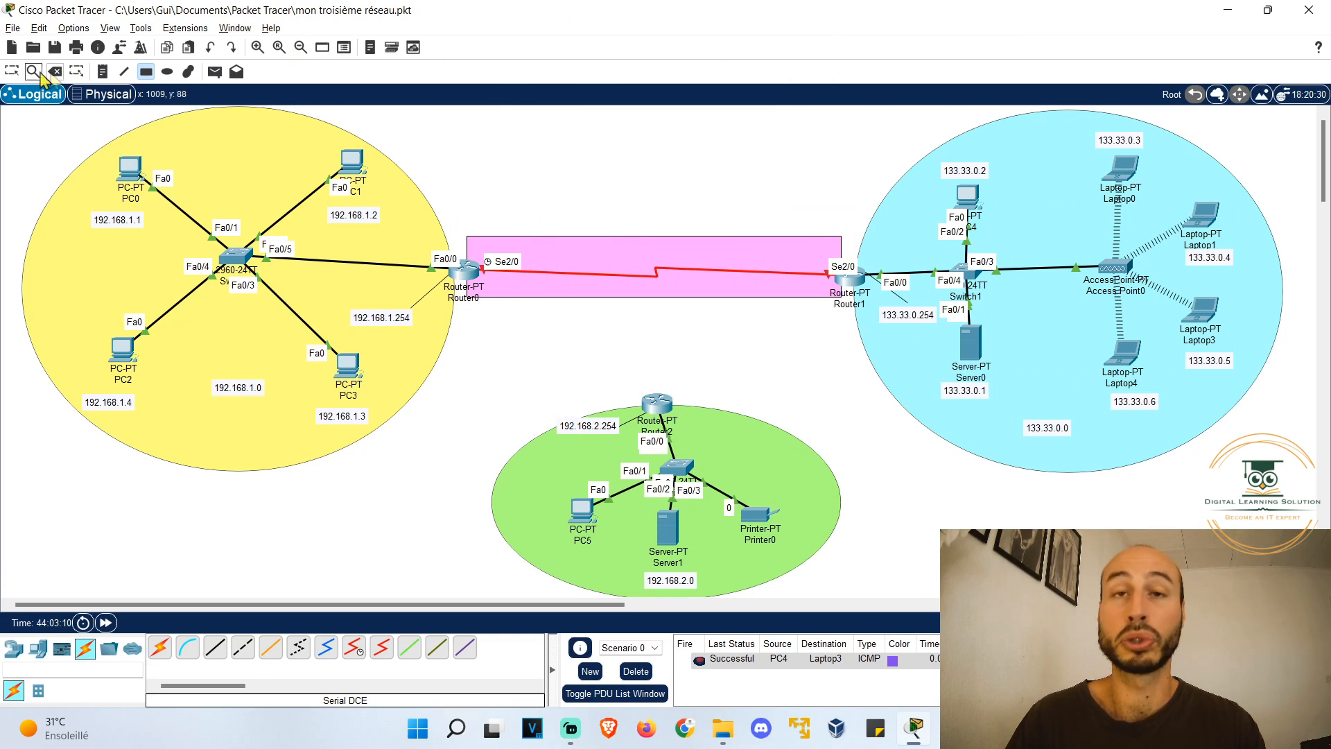
click(104, 72)
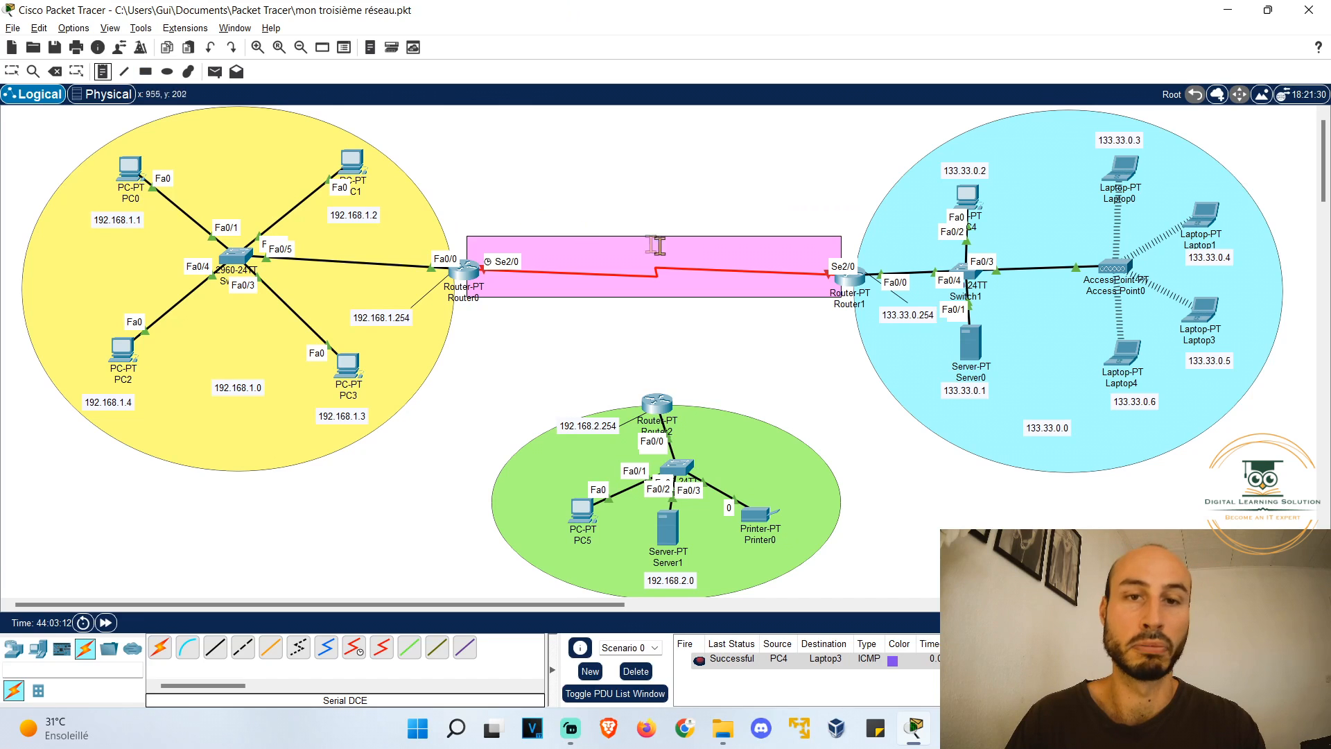
click(632, 244)
text(.0.0.0)
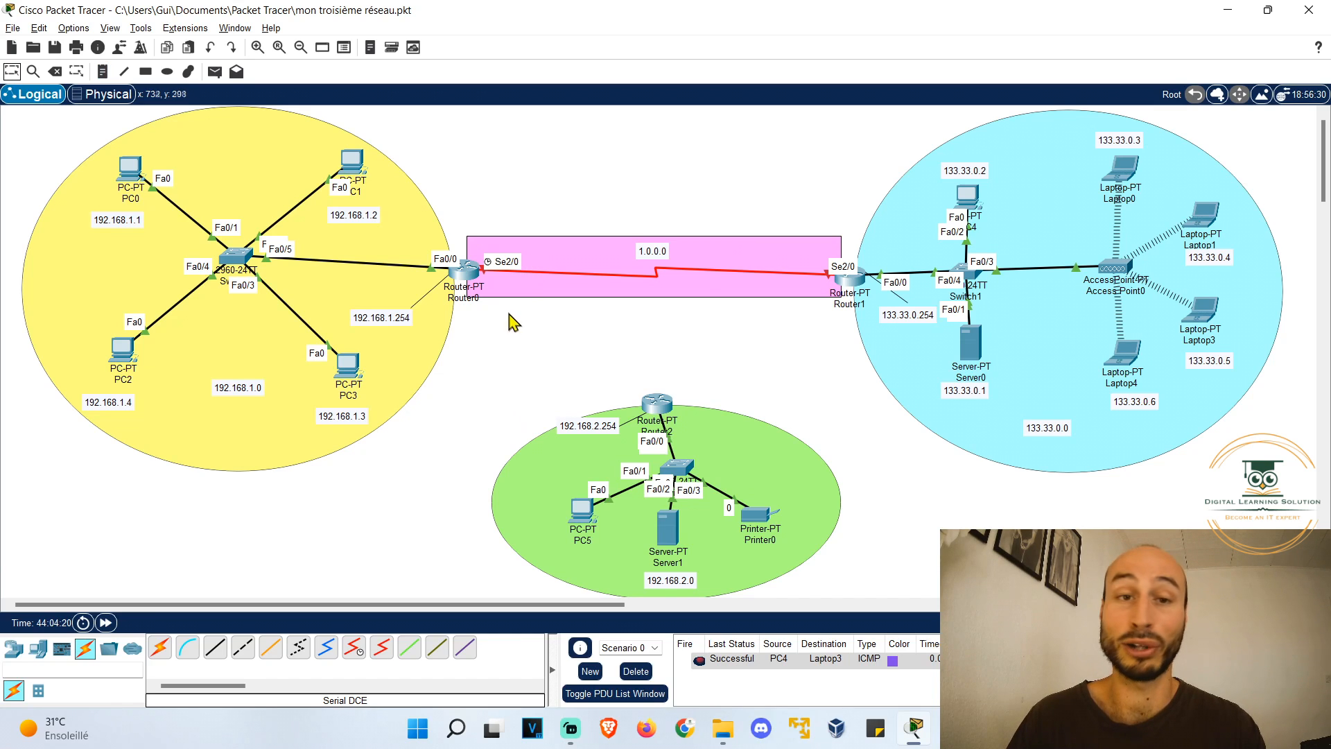
Step: Turn on Router0's Serial2/0 port and set its IPv4 address to 1.0.0.1 with the default subnet mask 255.0.0.0
click(463, 272)
drag(585, 115, 190, 75)
click(88, 274)
drag(358, 78, 332, 78)
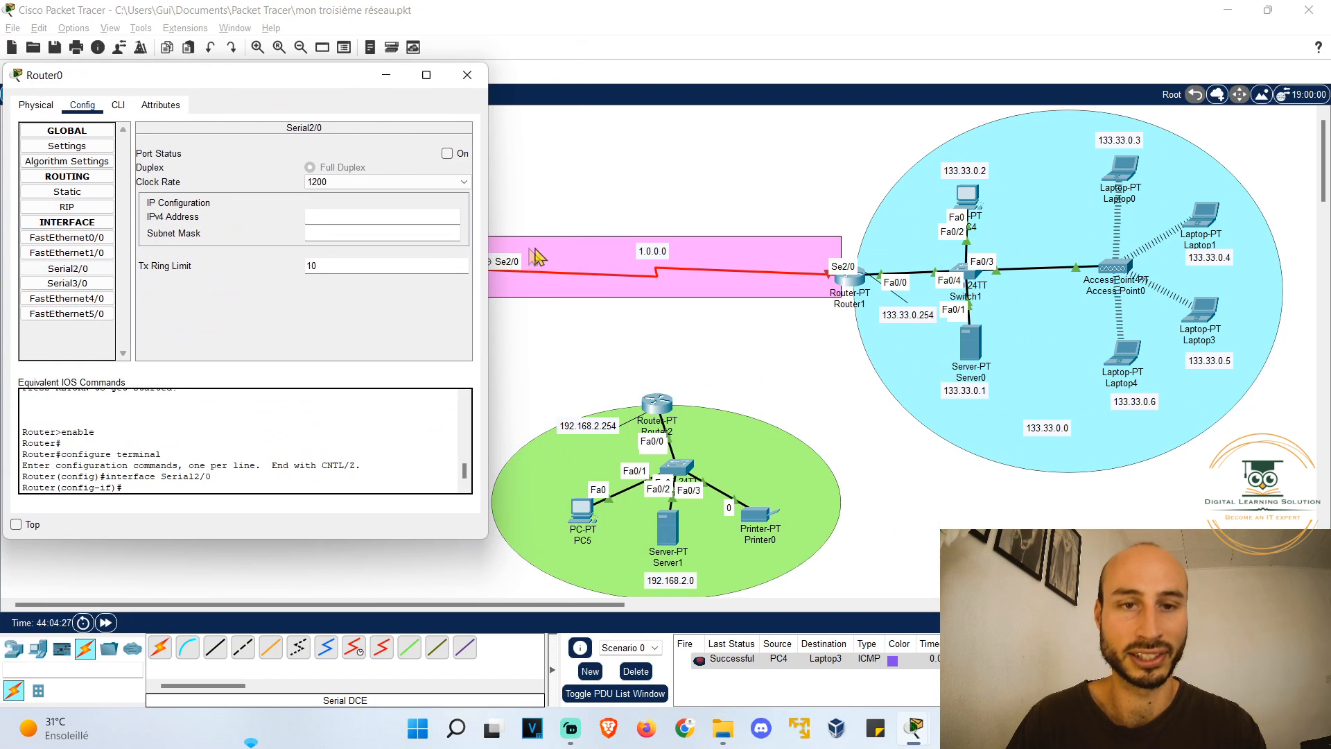
click(447, 153)
click(393, 218)
text(1.0.0.1)
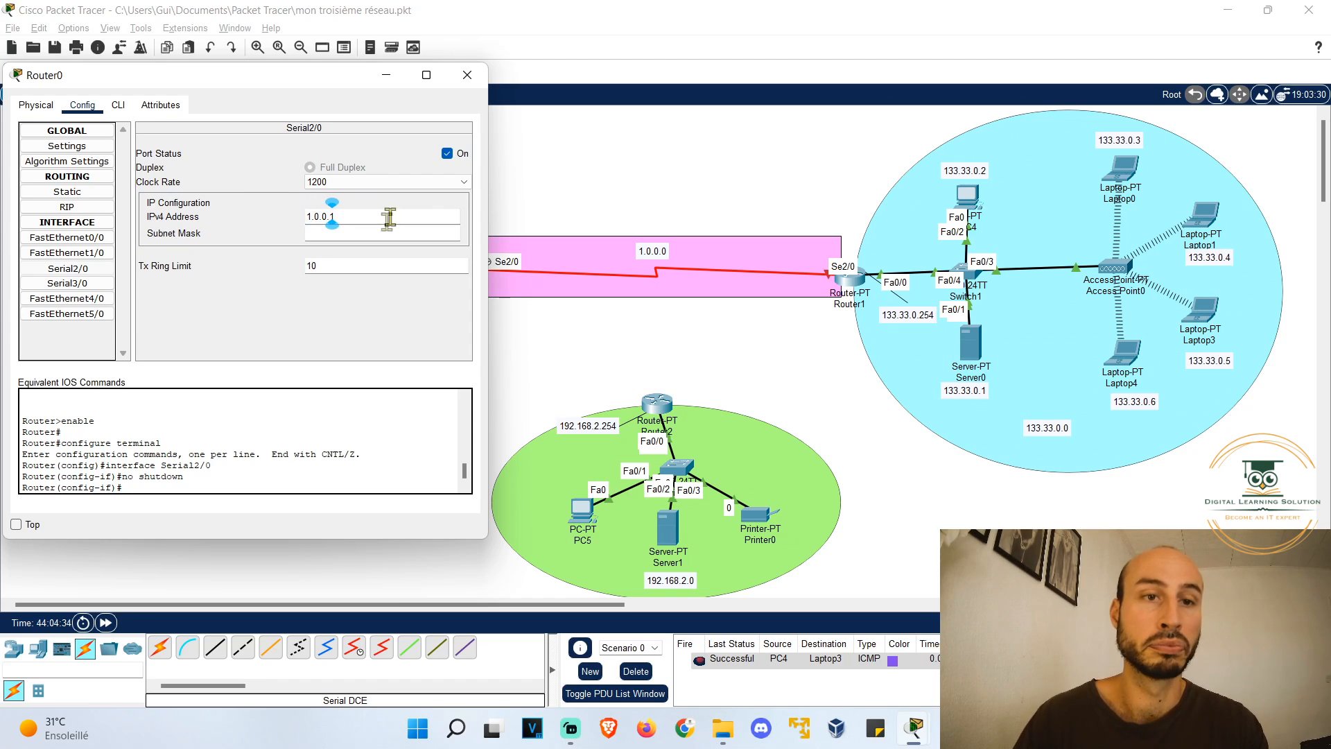
key(Tab)
click(476, 87)
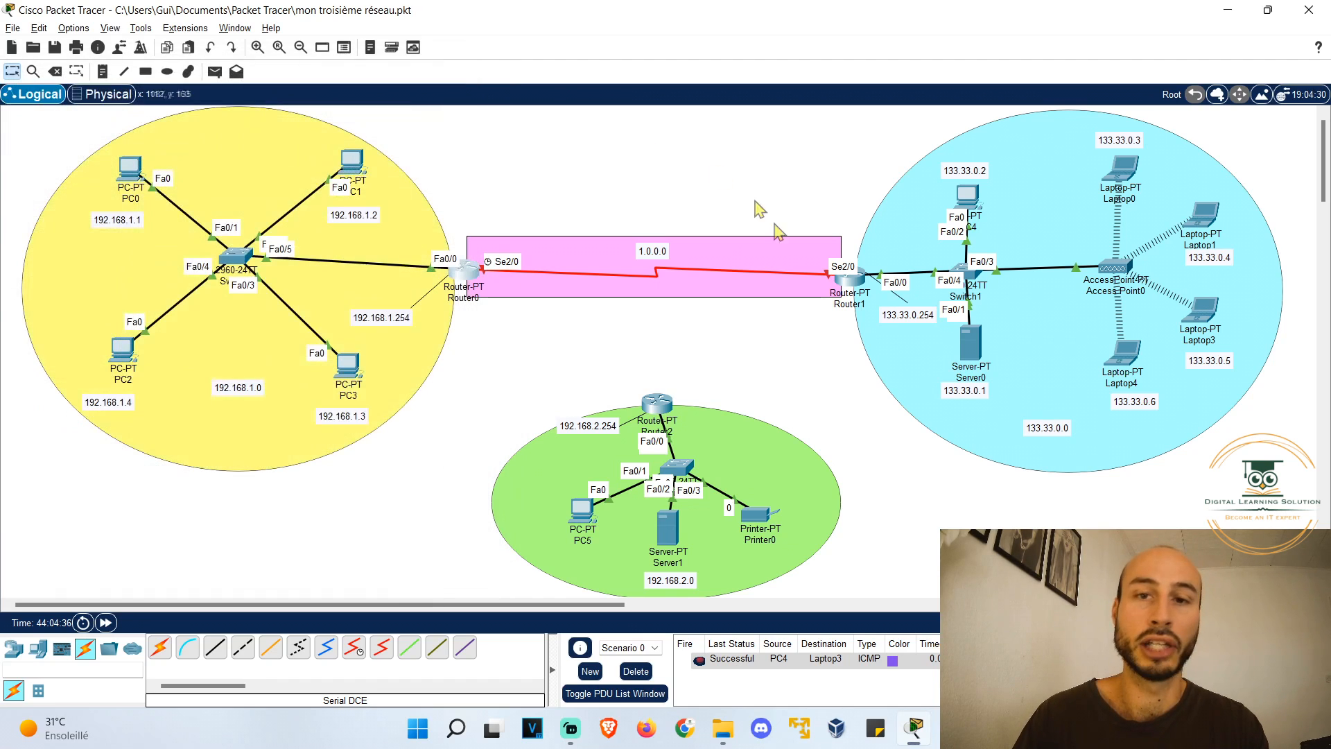
Step: Turn on Router1's Serial2/0 port and set its IPv4 address to 1.0.0.2
click(843, 286)
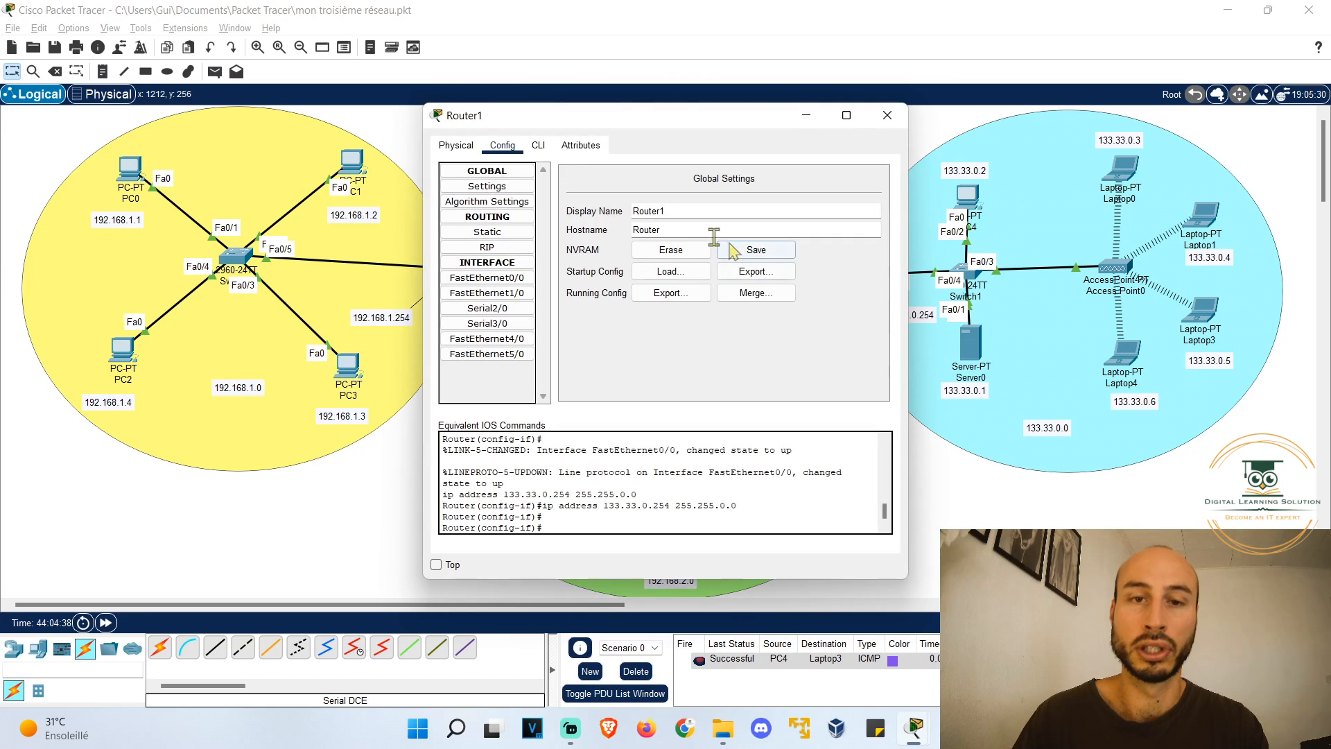
click(487, 308)
click(866, 193)
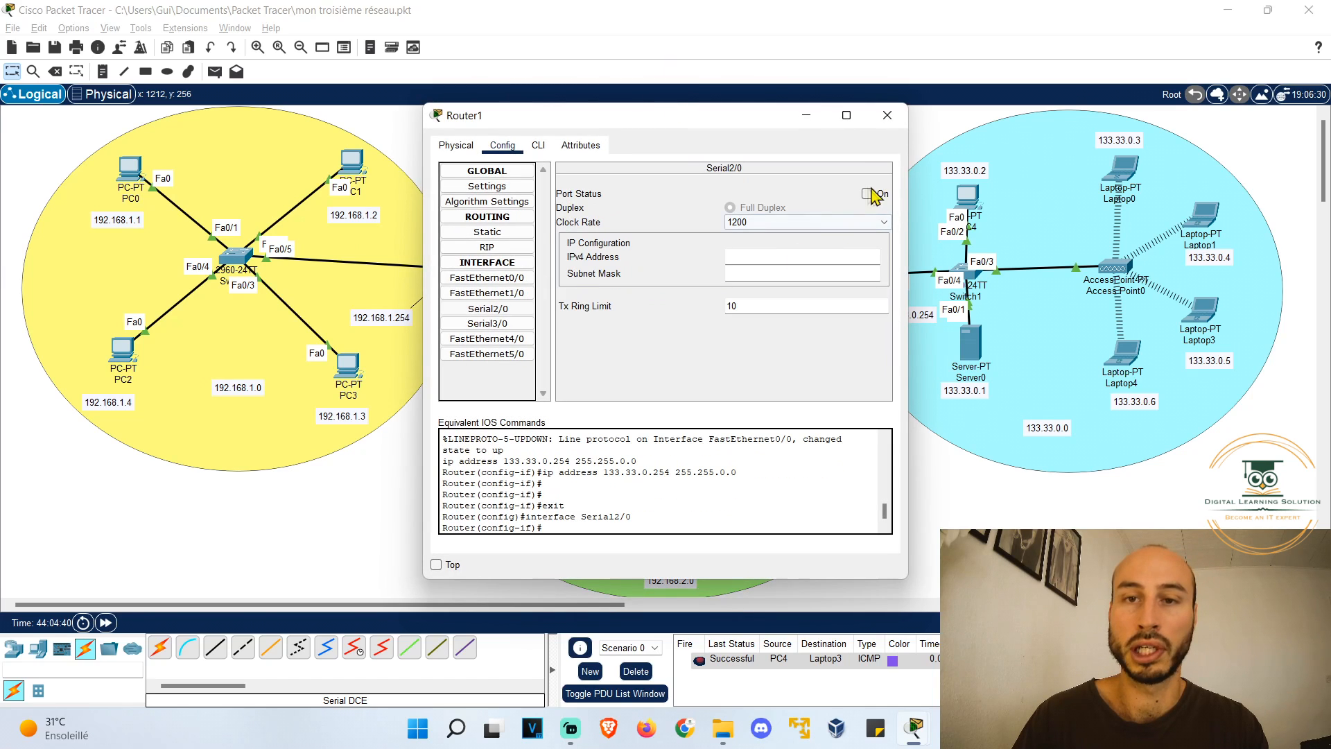
click(809, 257)
text(1.0.0.2)
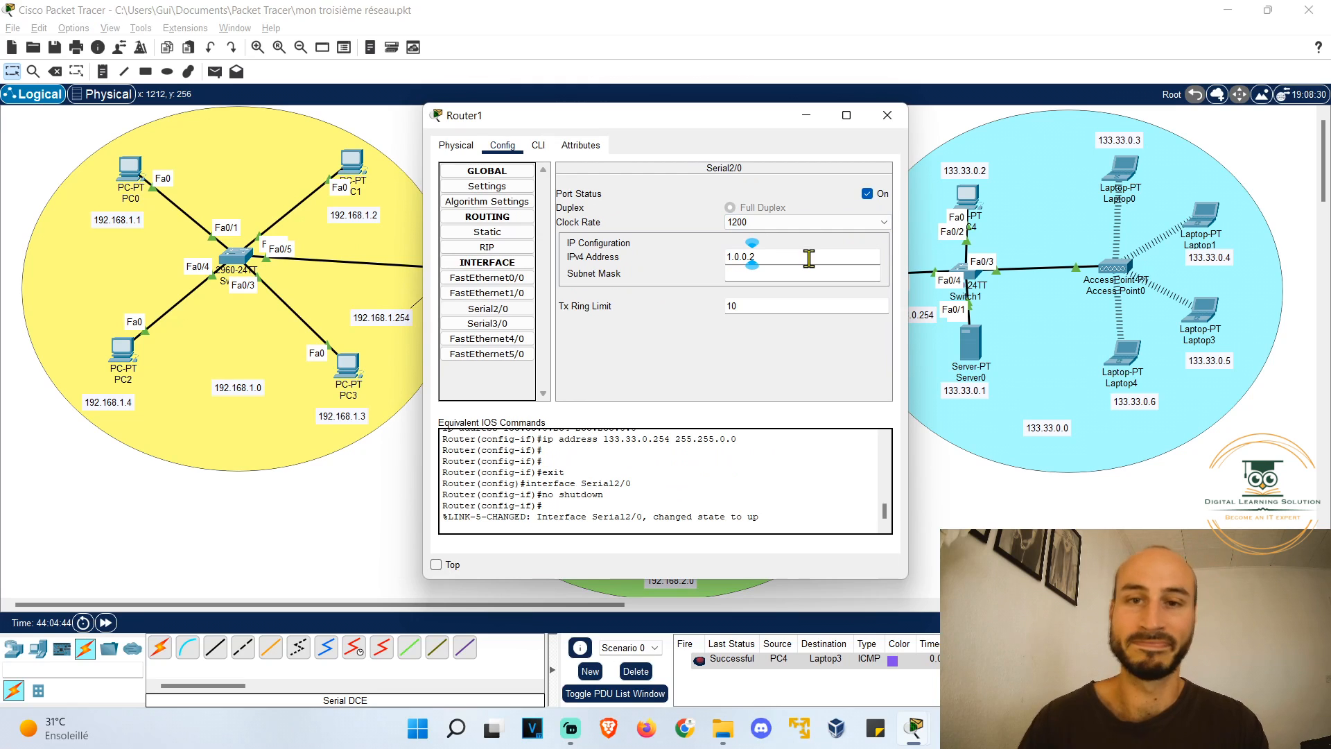
click(887, 115)
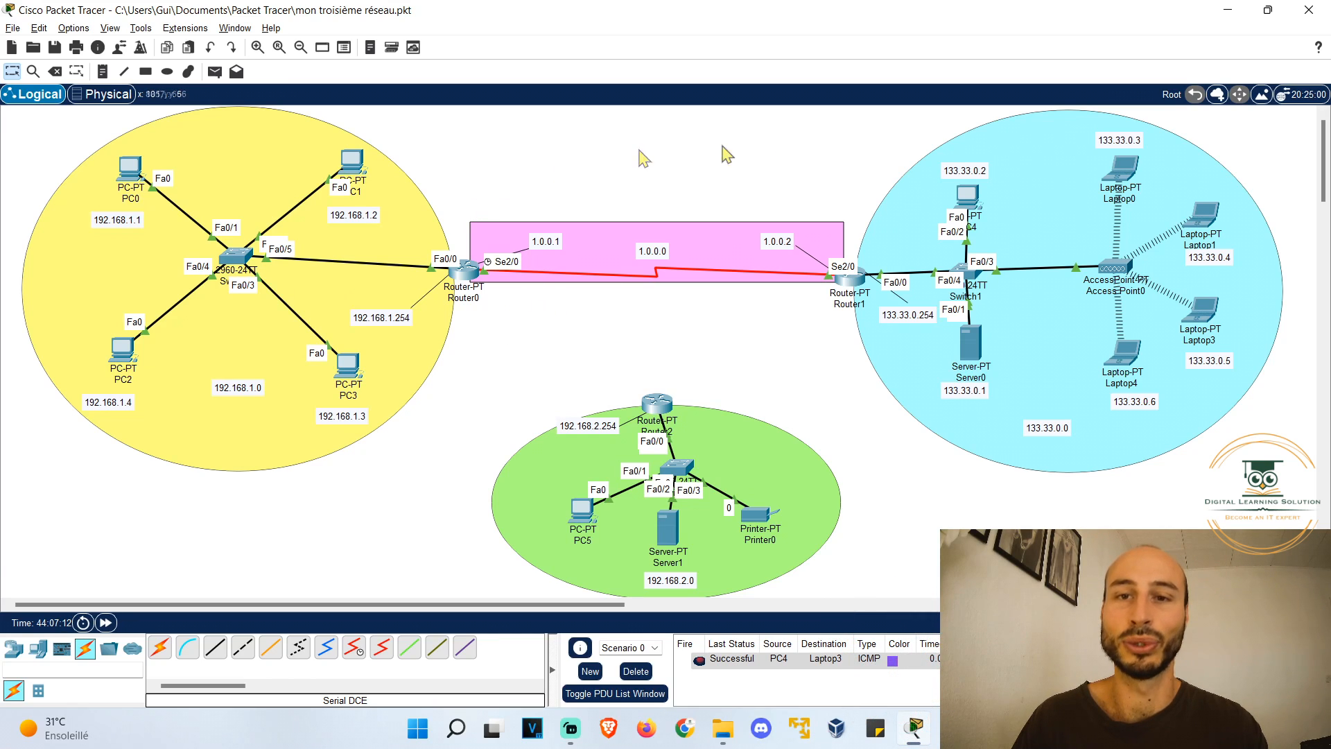
Step: Add the networks 192.168.1.0 and 1.0.0.0 to Router0's RIP routing
click(460, 270)
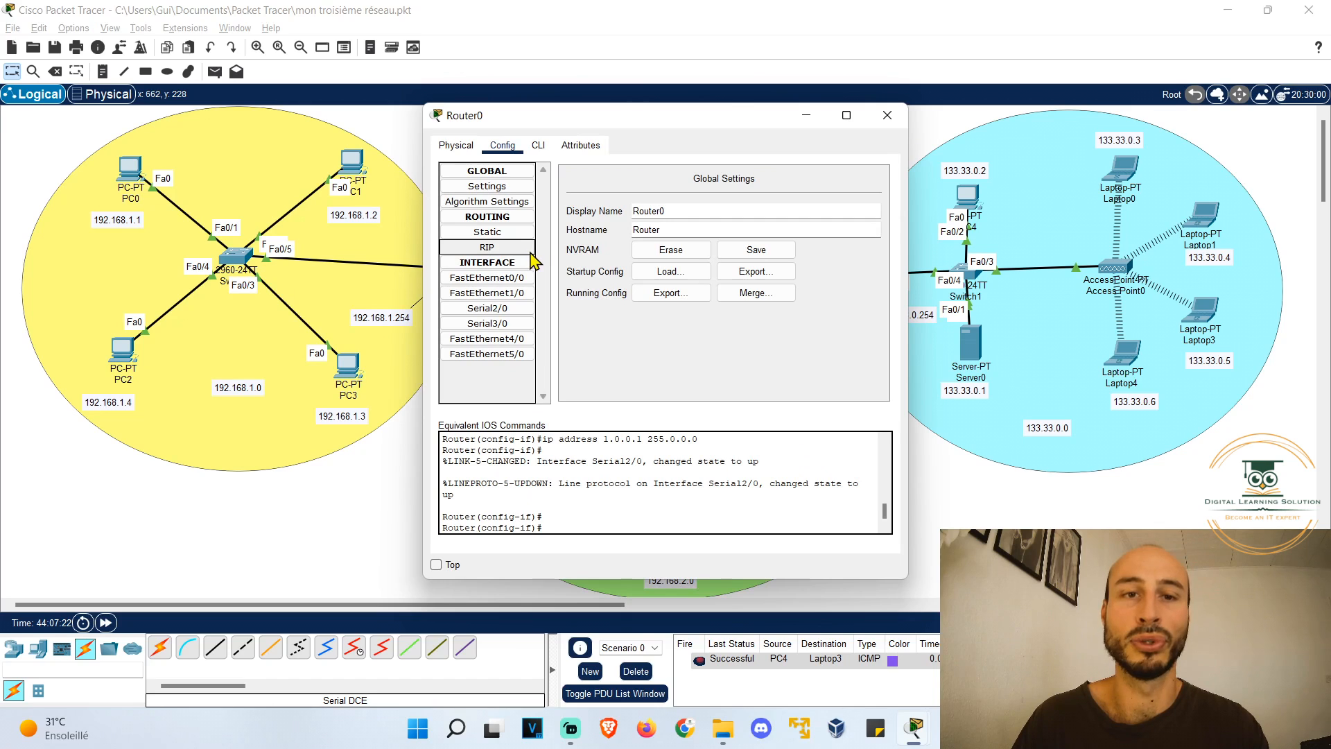
click(486, 247)
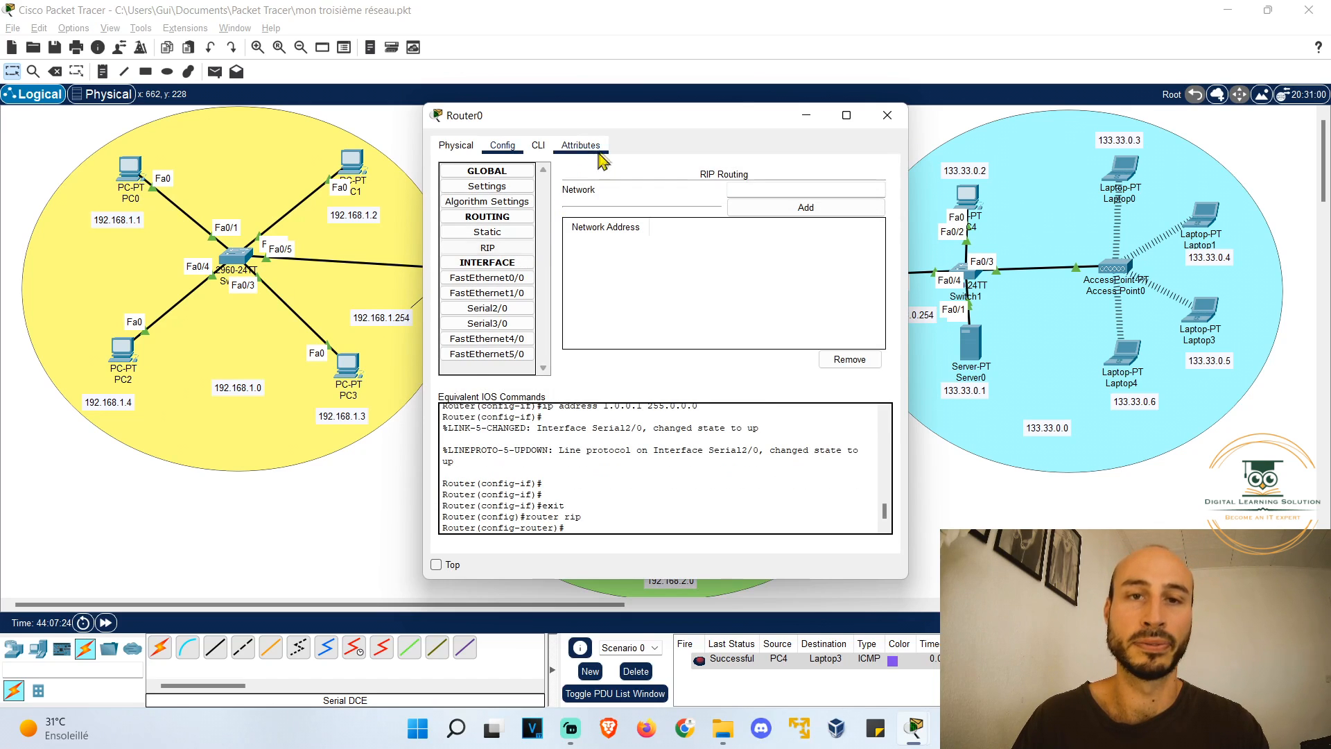
drag(651, 115, 619, 309)
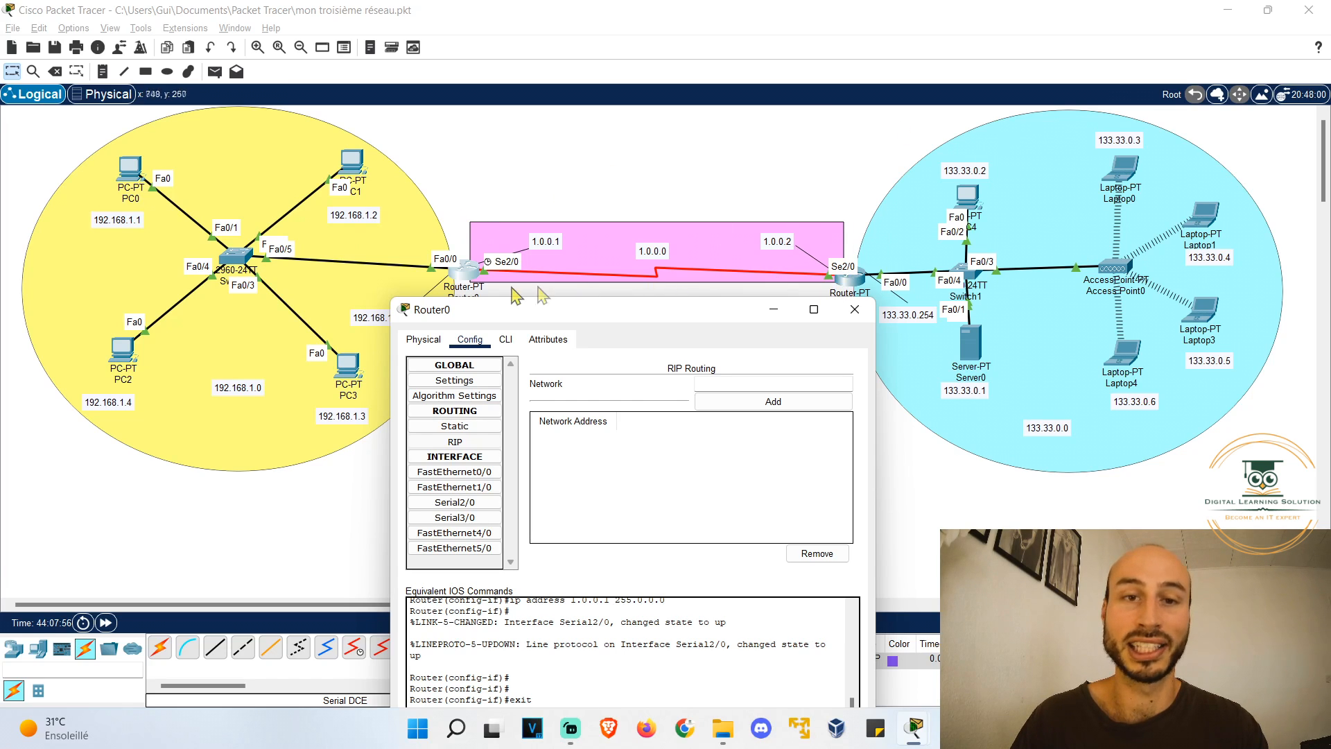
click(733, 384)
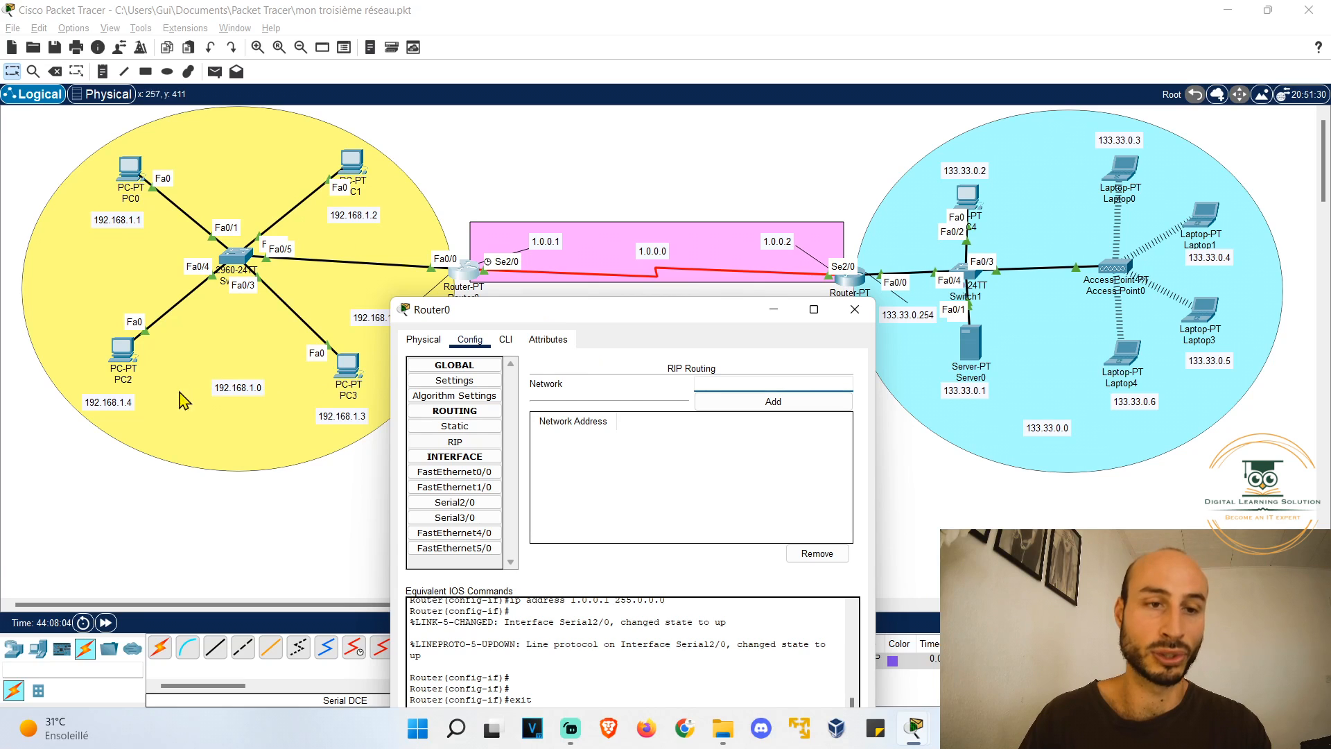
text(192.168.1.0)
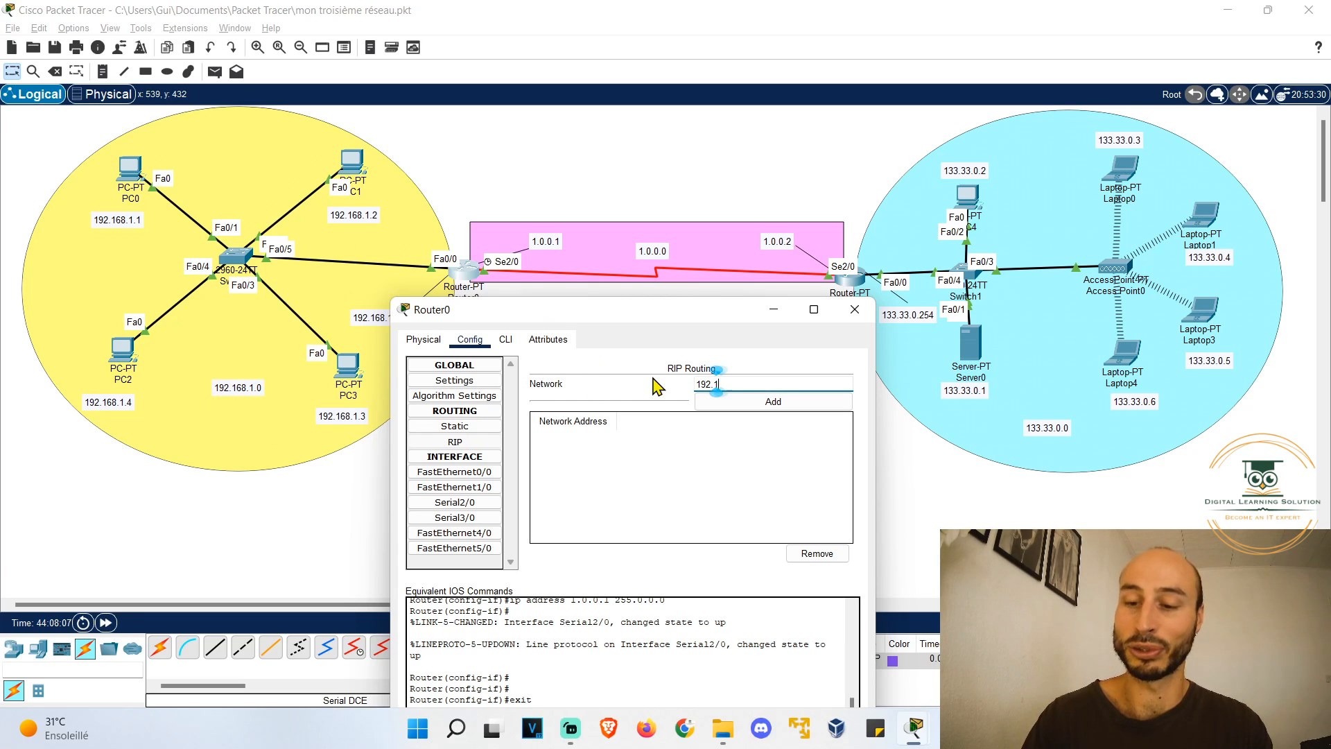
click(717, 403)
drag(636, 317, 312, 201)
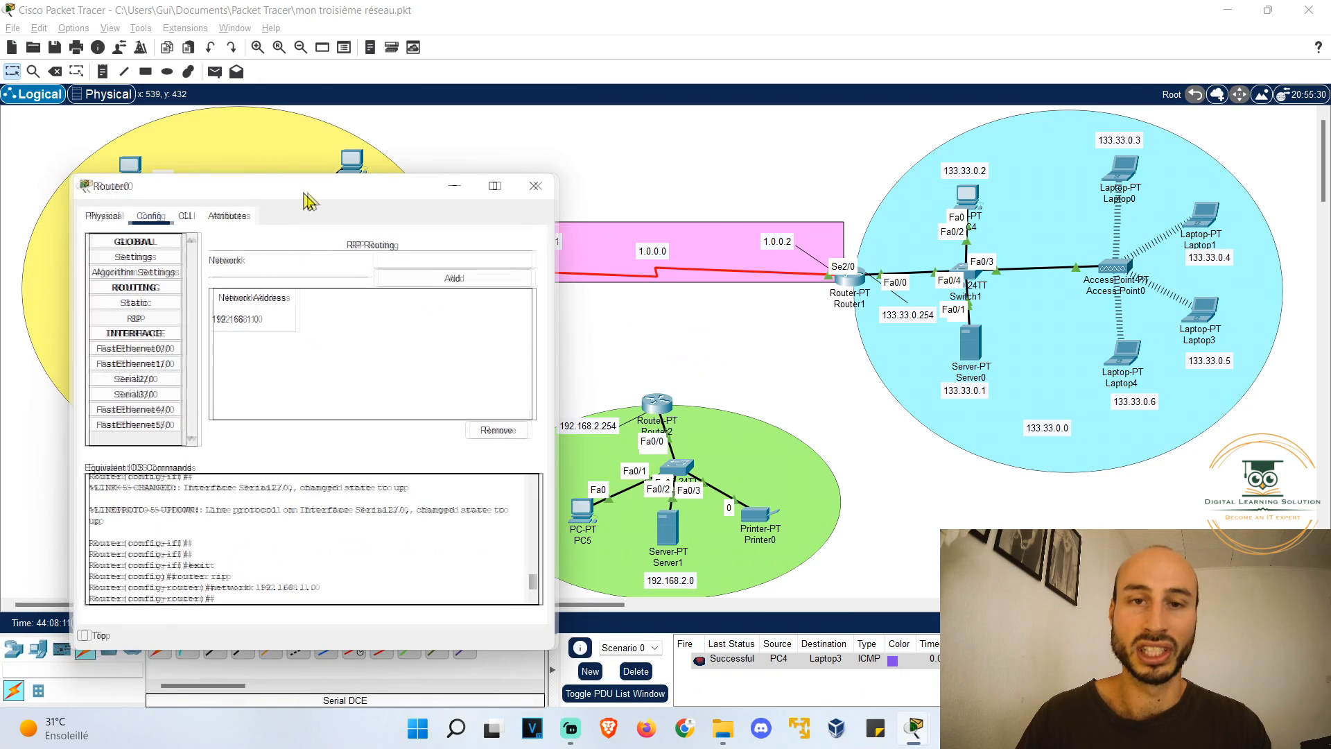
click(419, 260)
text(1.0.0.0)
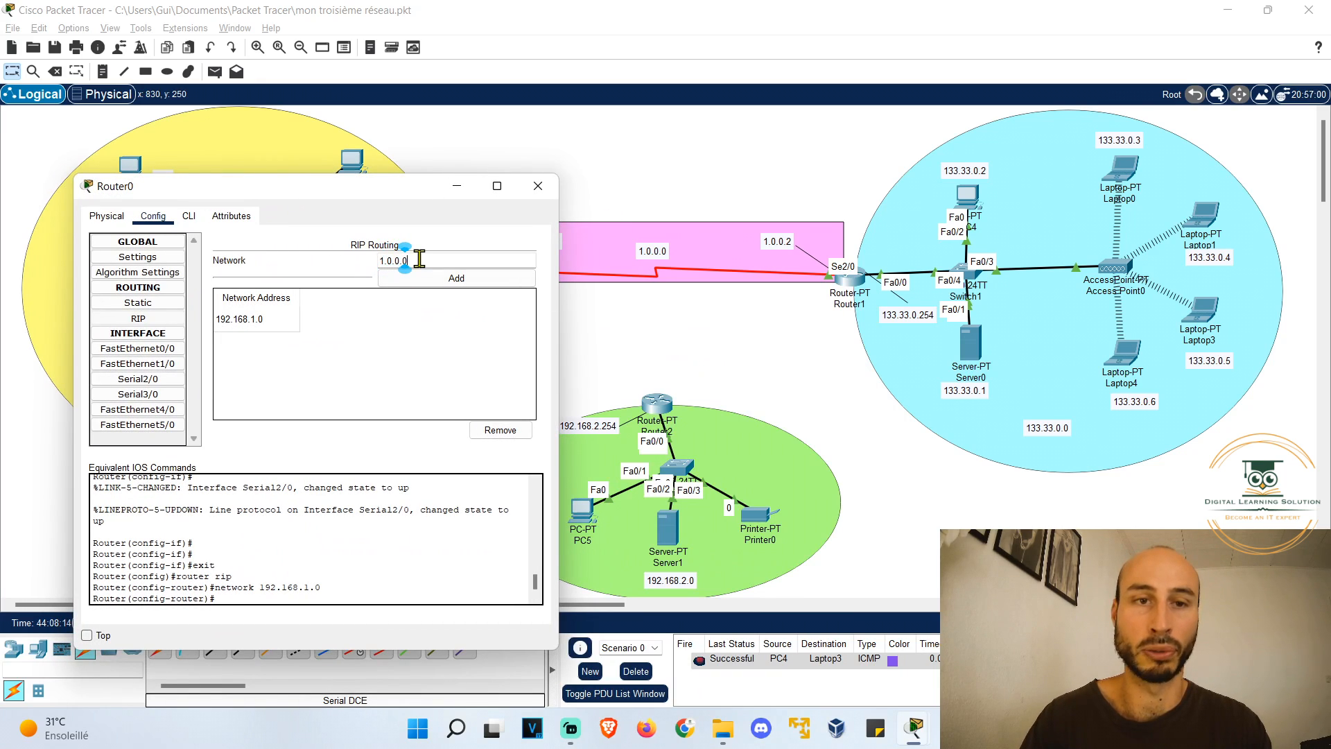
click(511, 280)
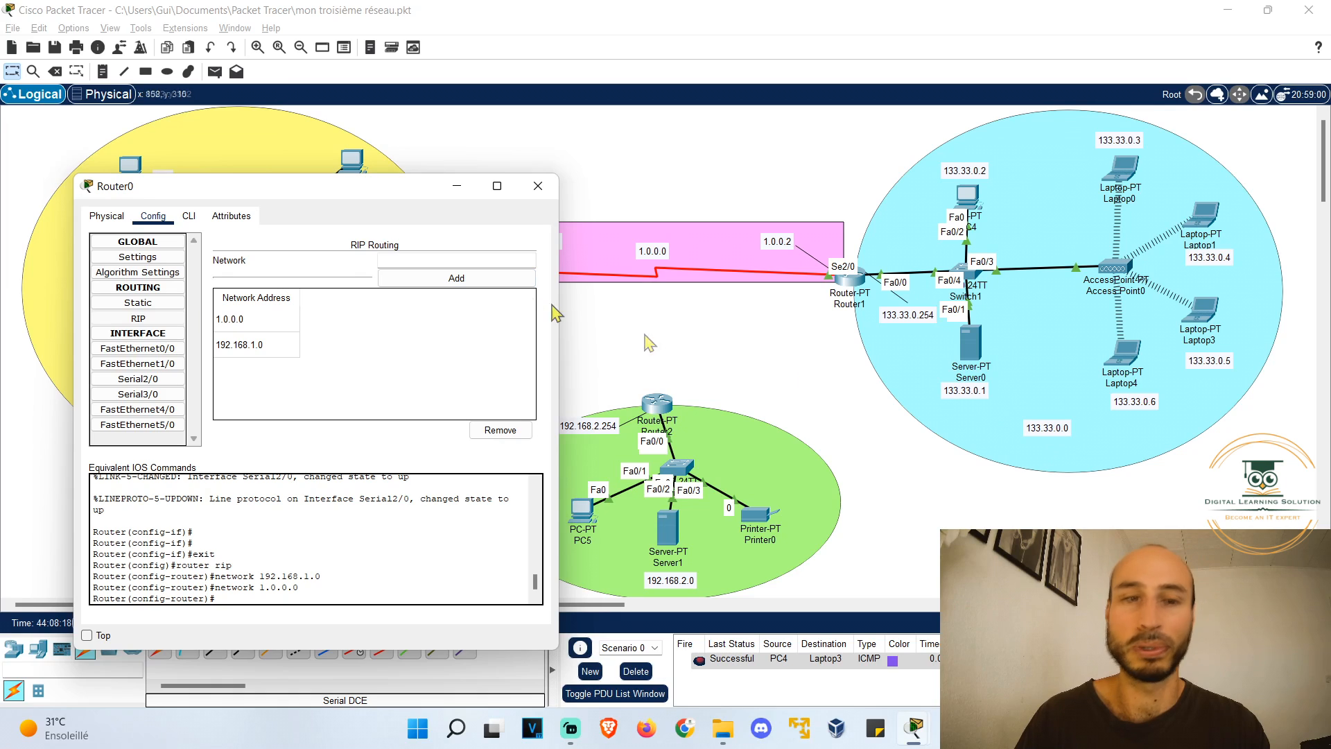
Step: Add the blue network, 133.33.0.0, to Router0's RIP routing
click(454, 259)
text(13)
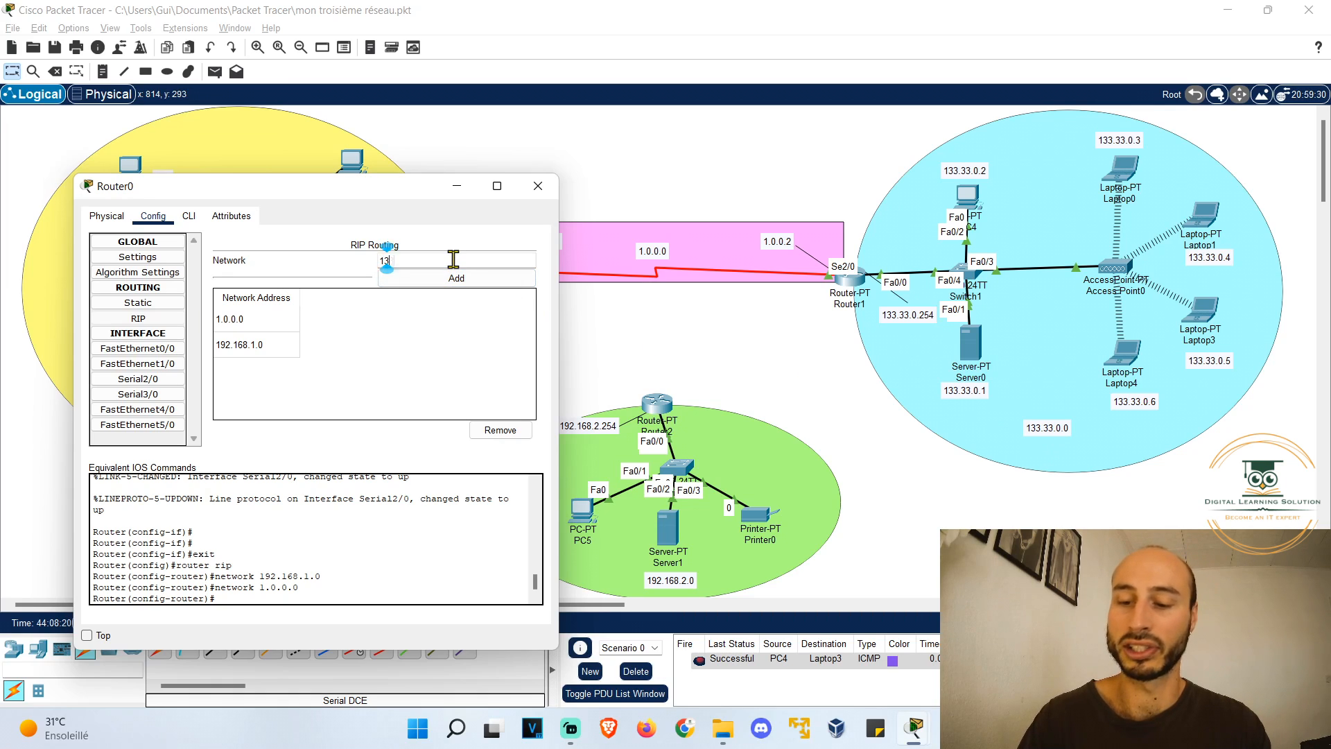
text(3.33.0.6)
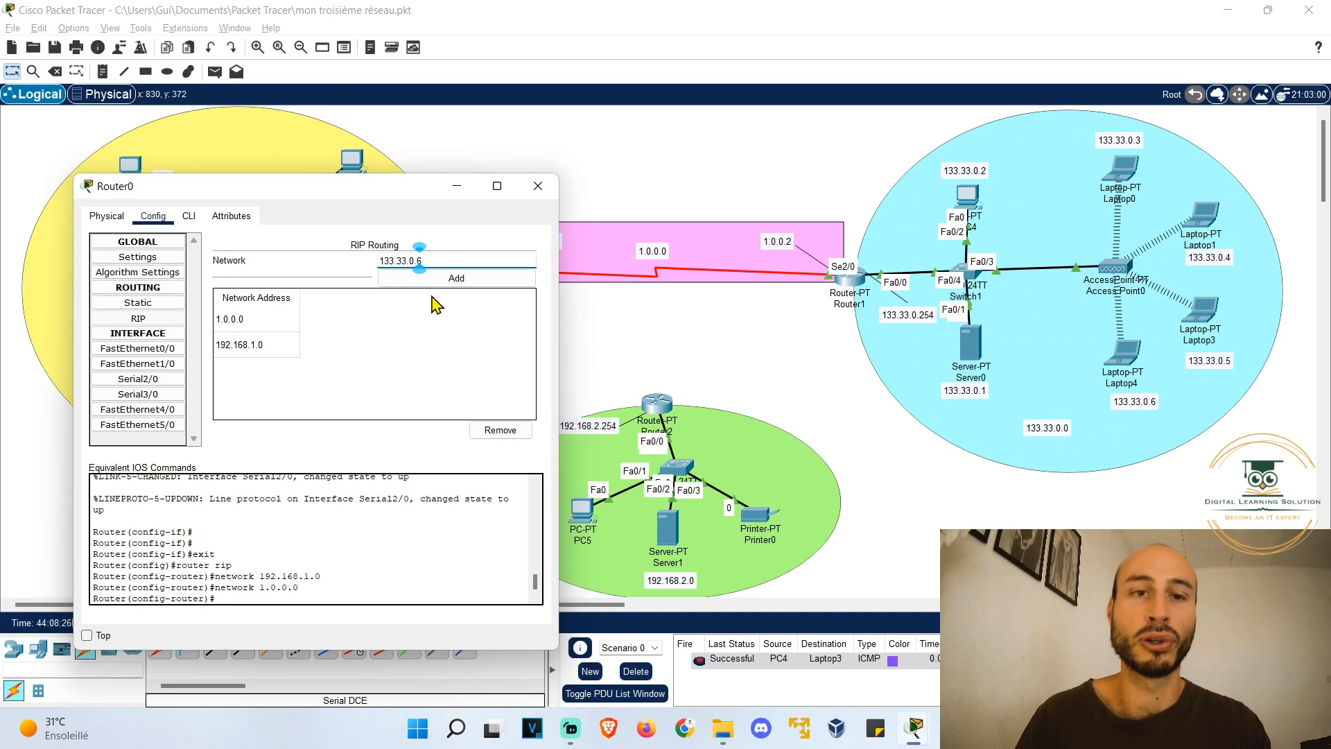
click(442, 278)
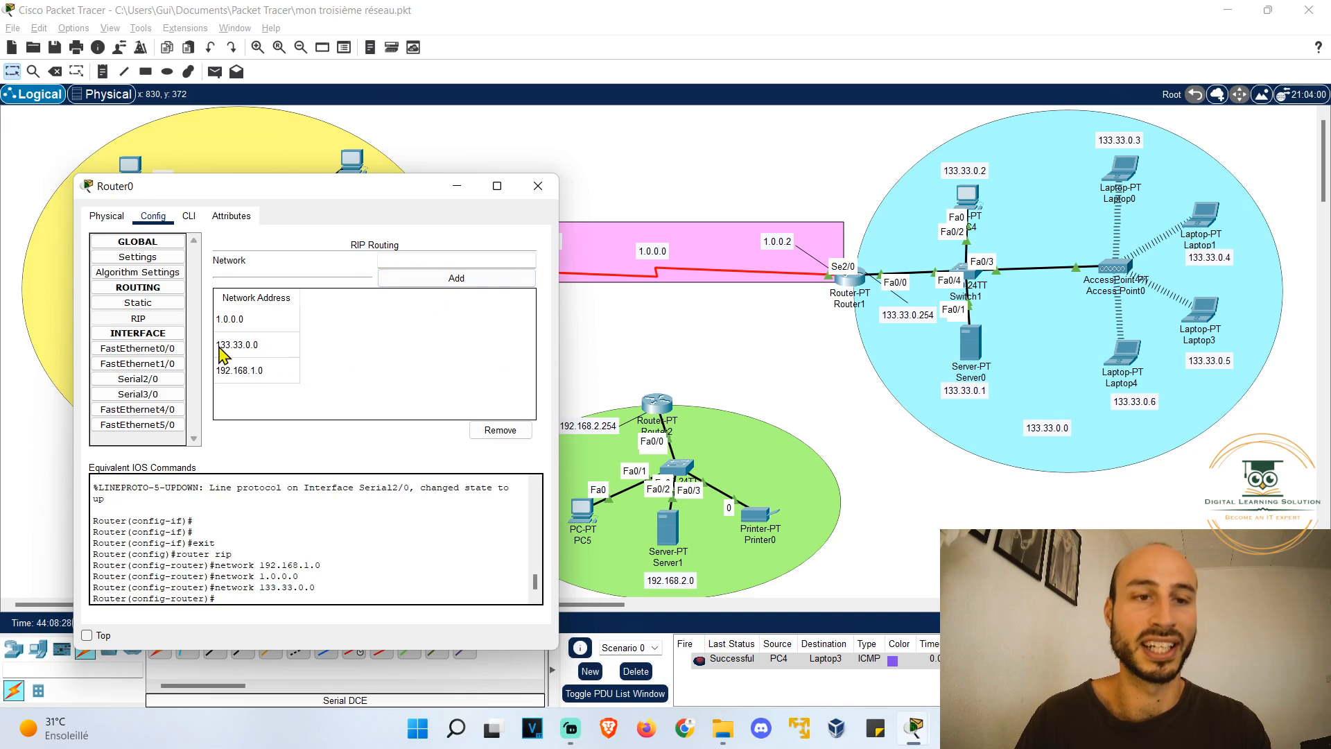
Step: Add the networks 1.0.0.0 and 192.168.1.0 to Router1's RIP routing
click(538, 186)
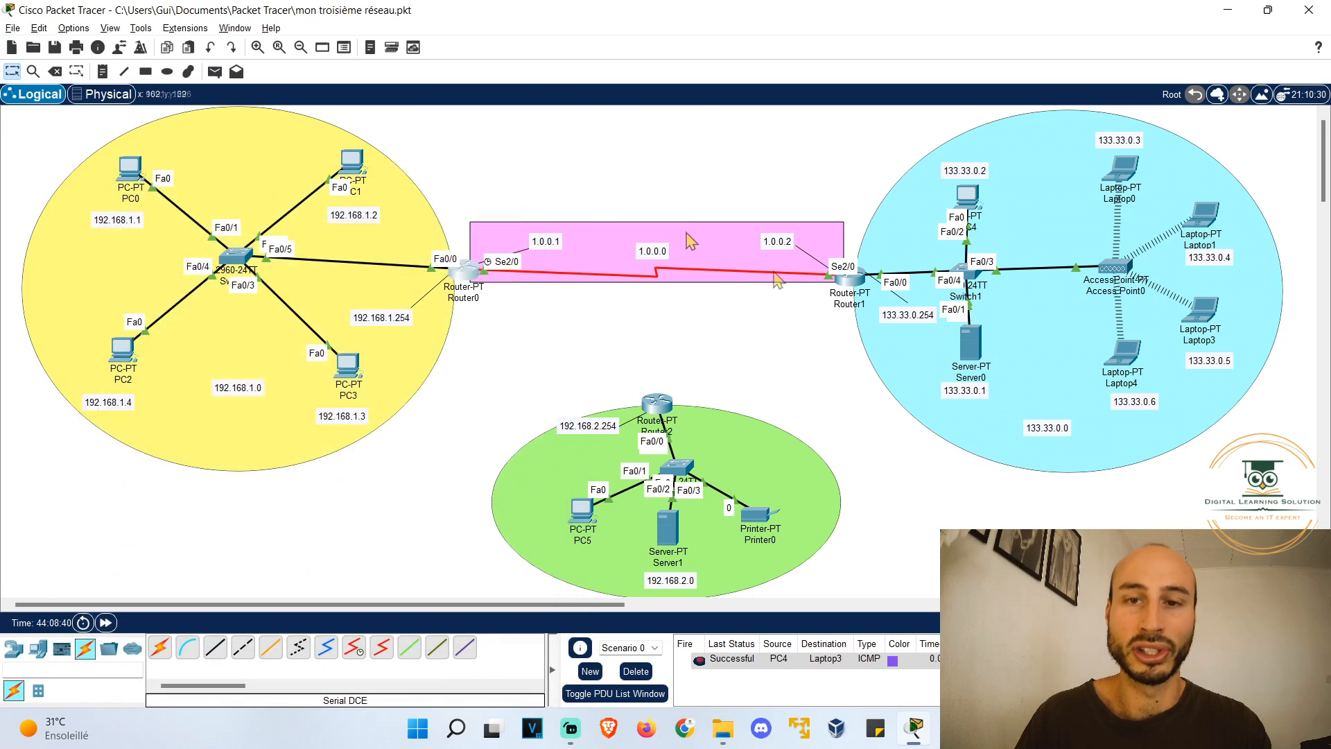
click(848, 279)
drag(655, 111, 280, 121)
click(122, 241)
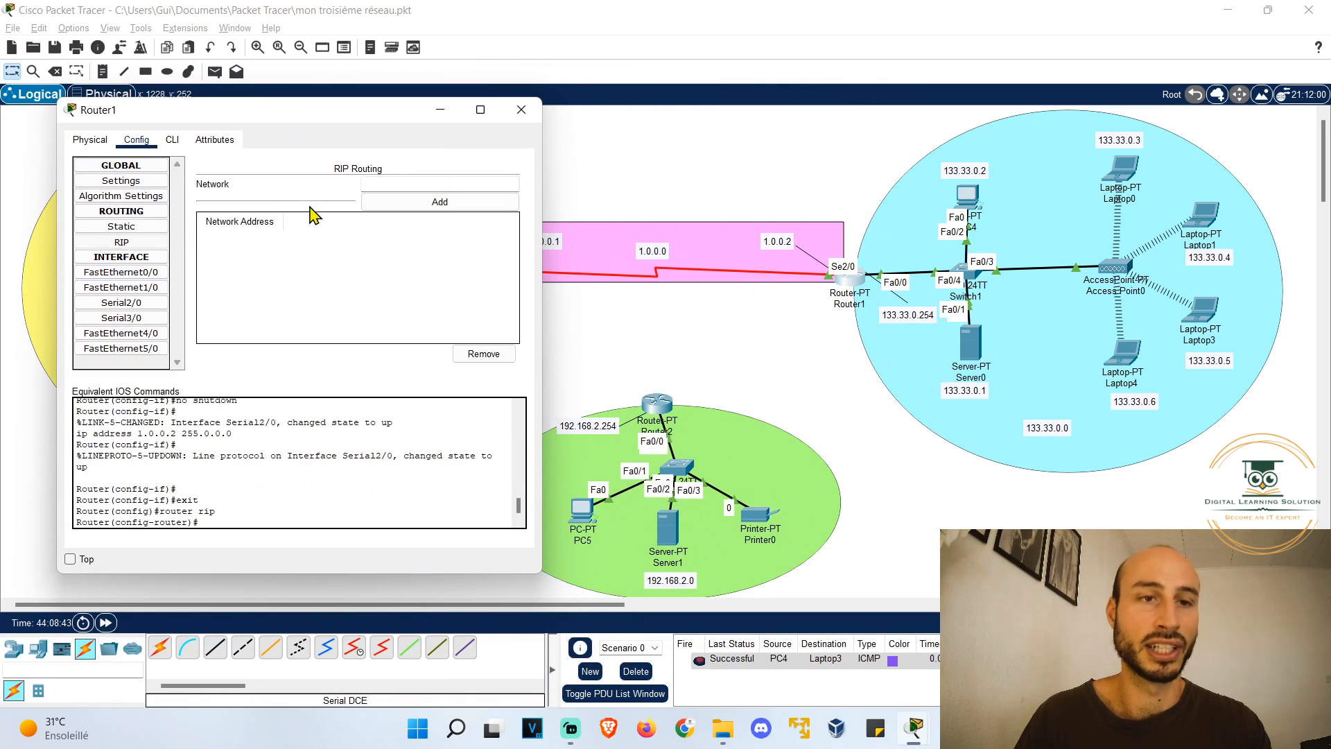
click(435, 183)
text(1.0.0)
click(439, 202)
click(437, 181)
text(192.168.1.0)
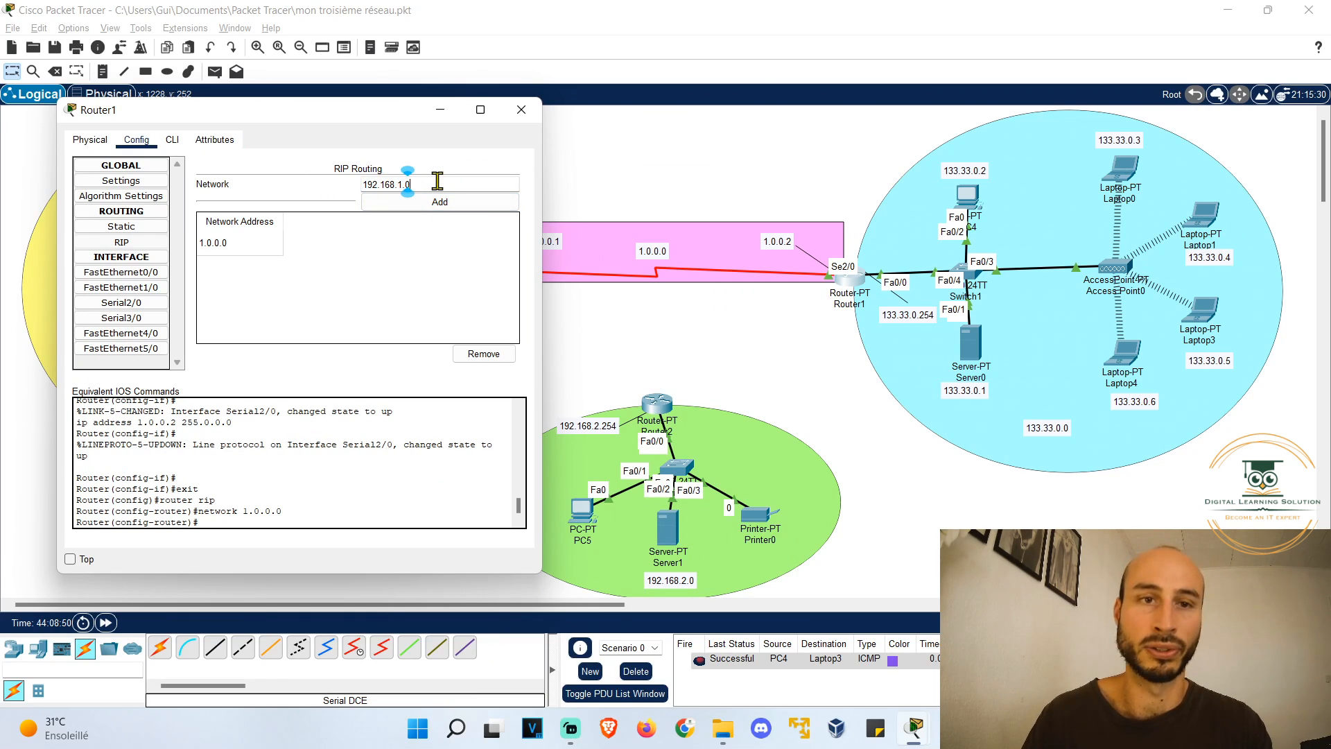
click(459, 202)
Step: Add the blue network, 133.33.0.0, to Router1's RIP routing
click(461, 184)
text(133.33.0.0)
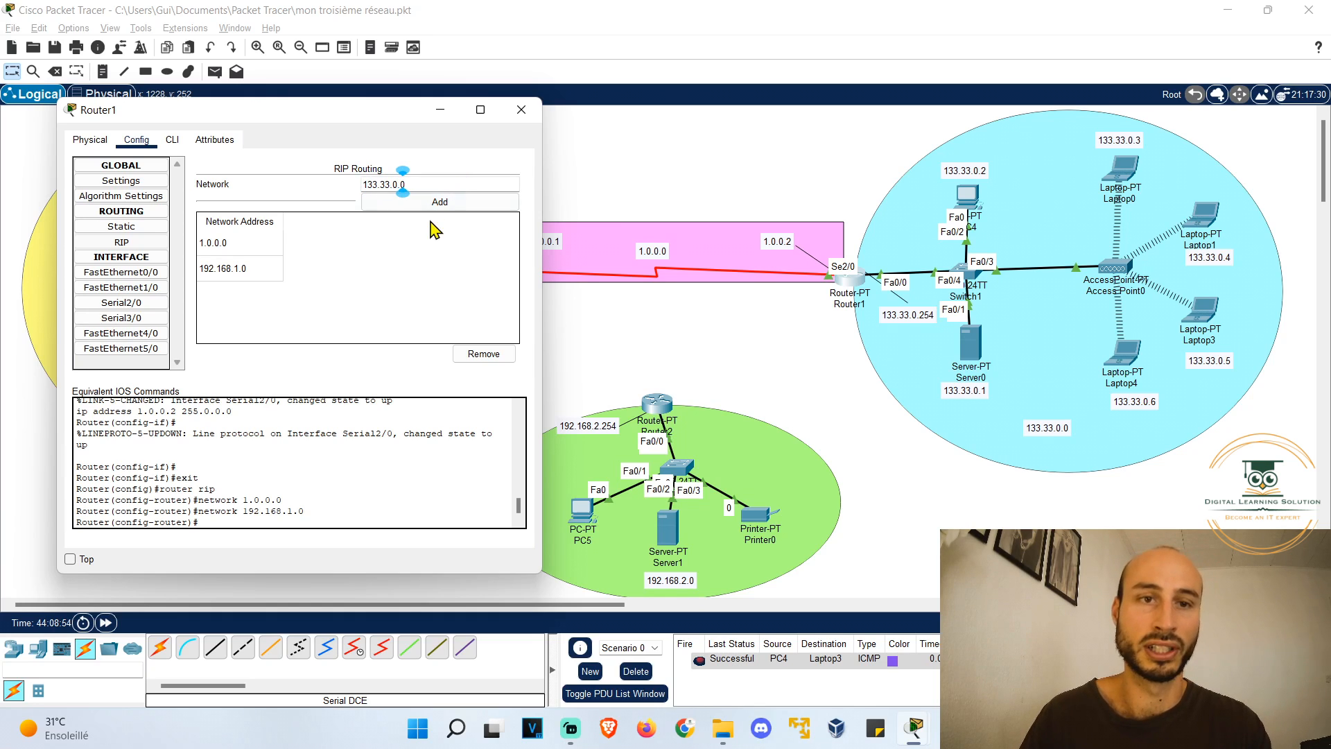
click(437, 202)
click(521, 109)
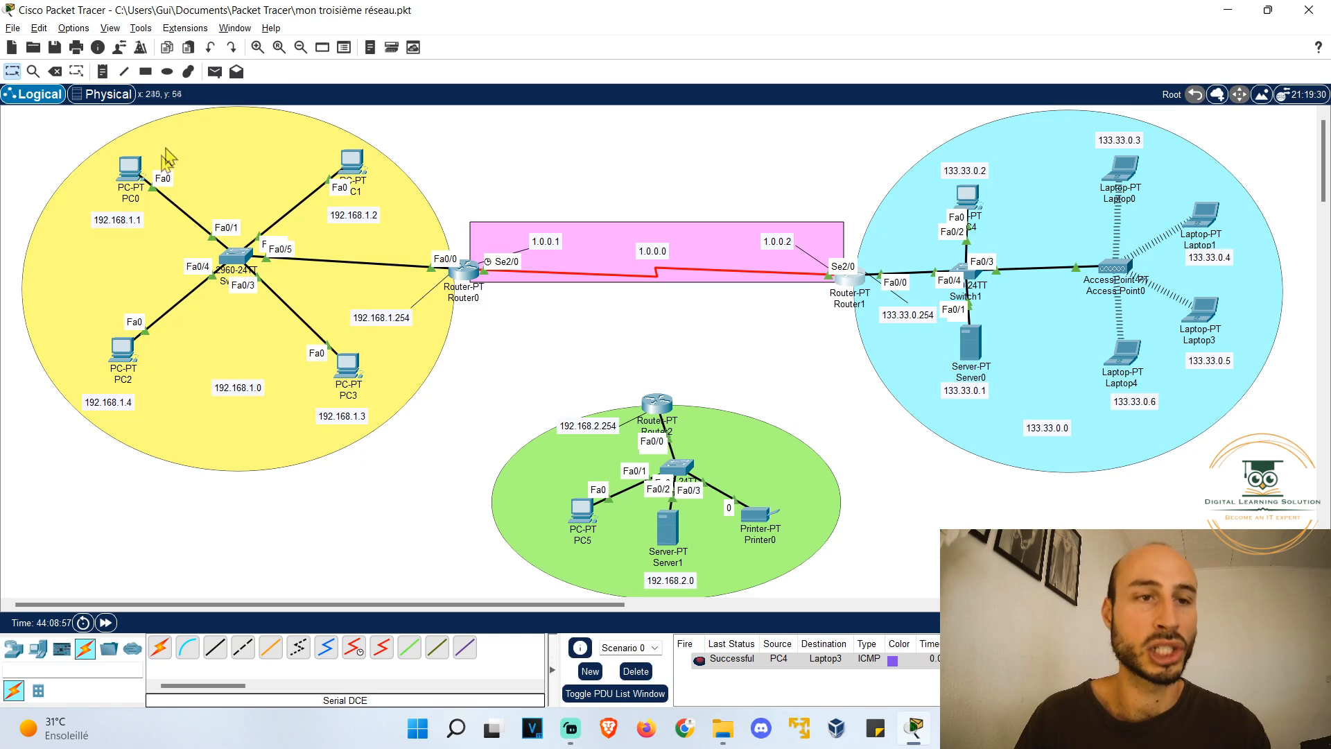
Step: Test the link to the blue network by pinging 133.33.0.6 twice from PC0's command prompt
click(130, 169)
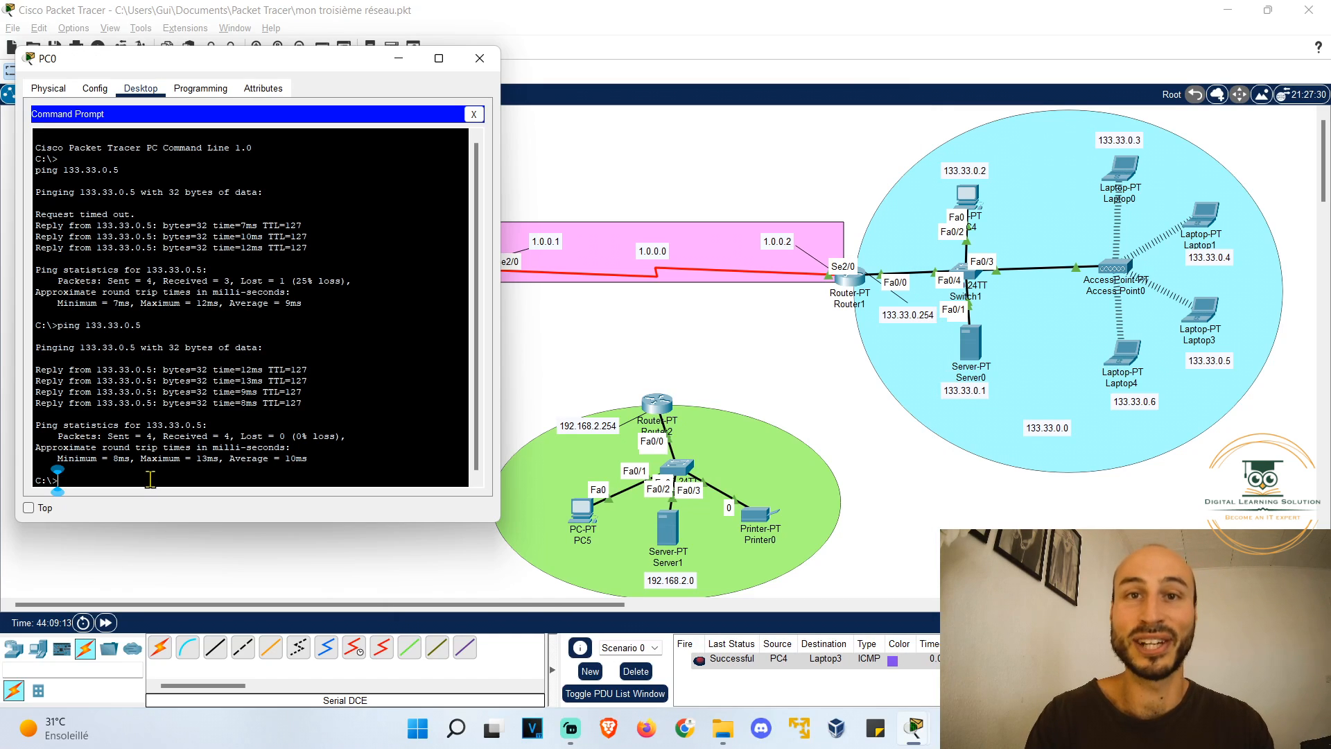
text(ing 133.33.0)
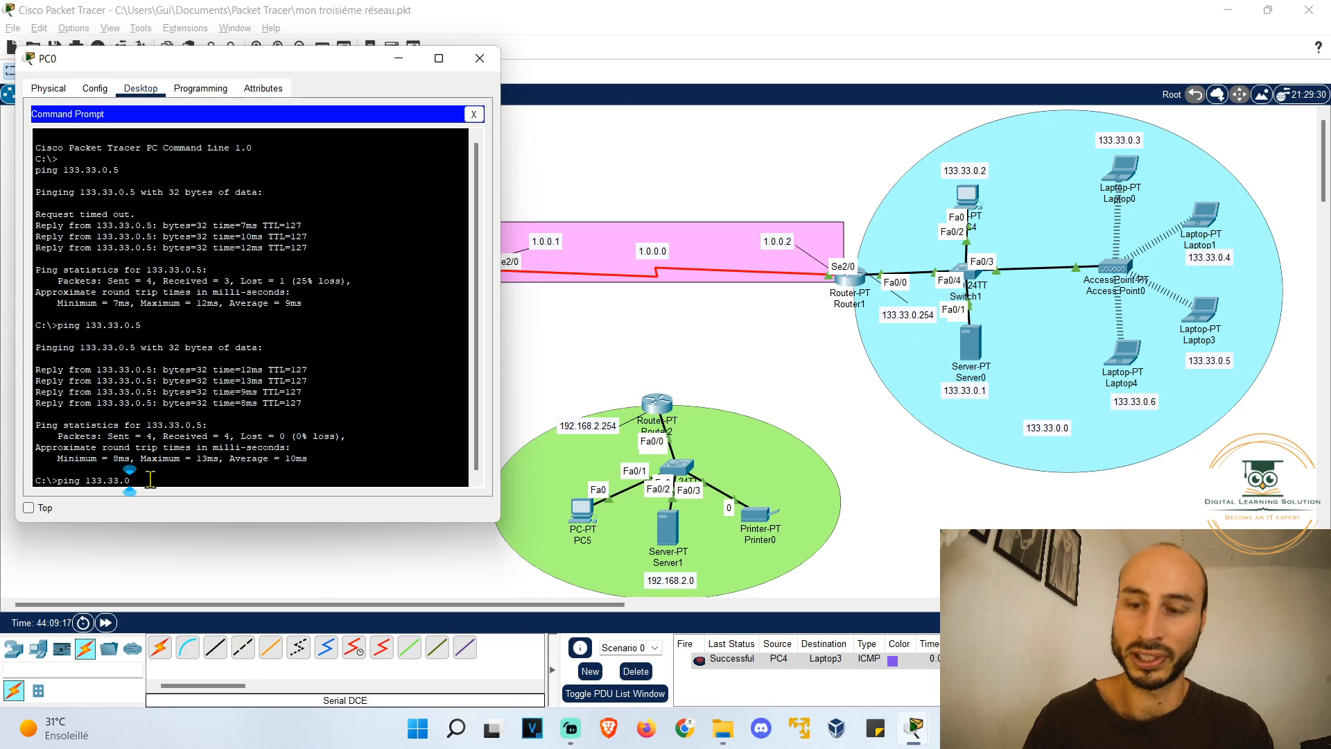
text(.6)
key(Return)
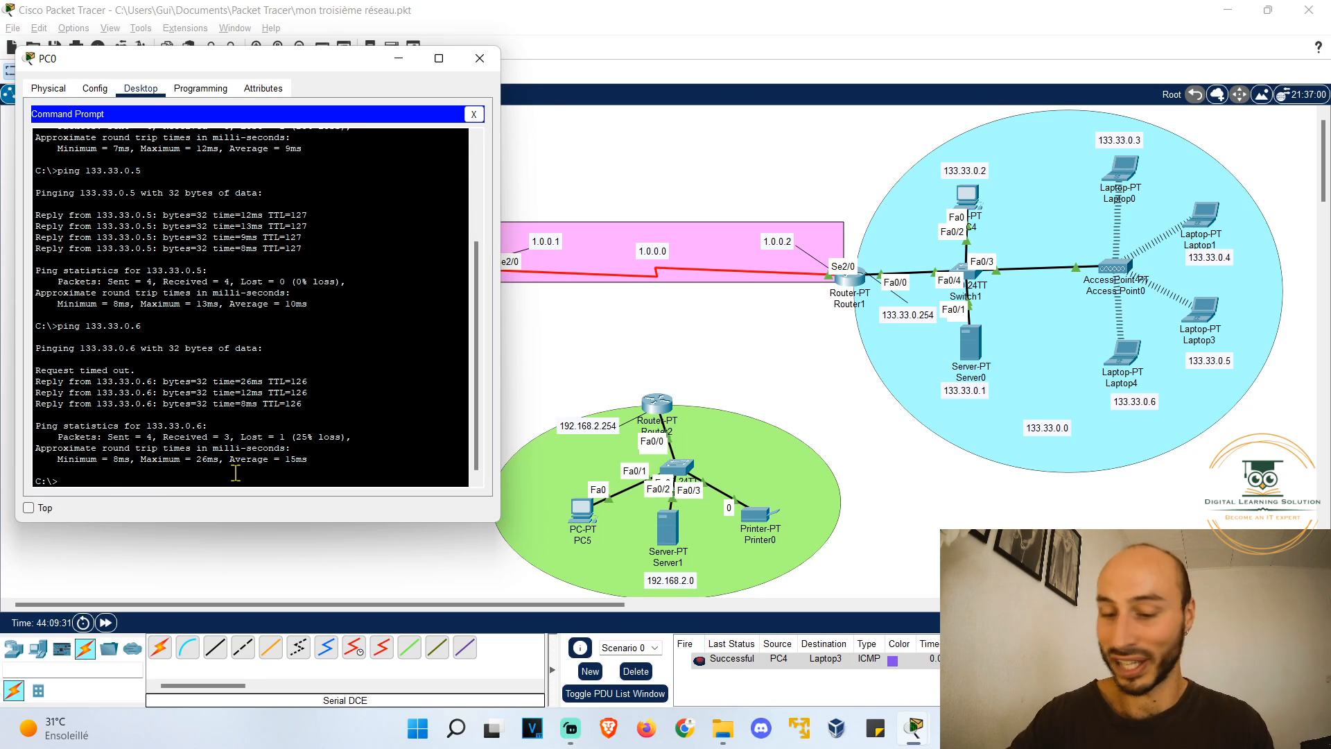
key(Return)
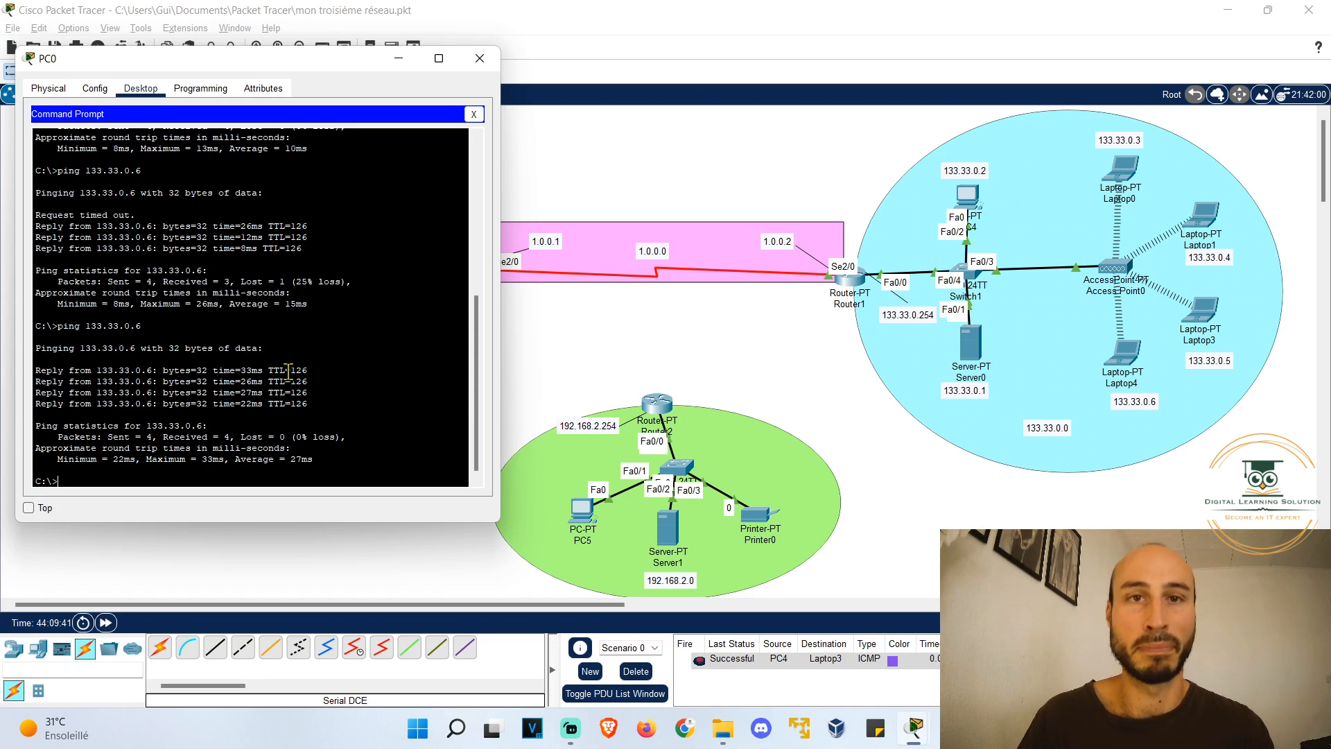
click(479, 59)
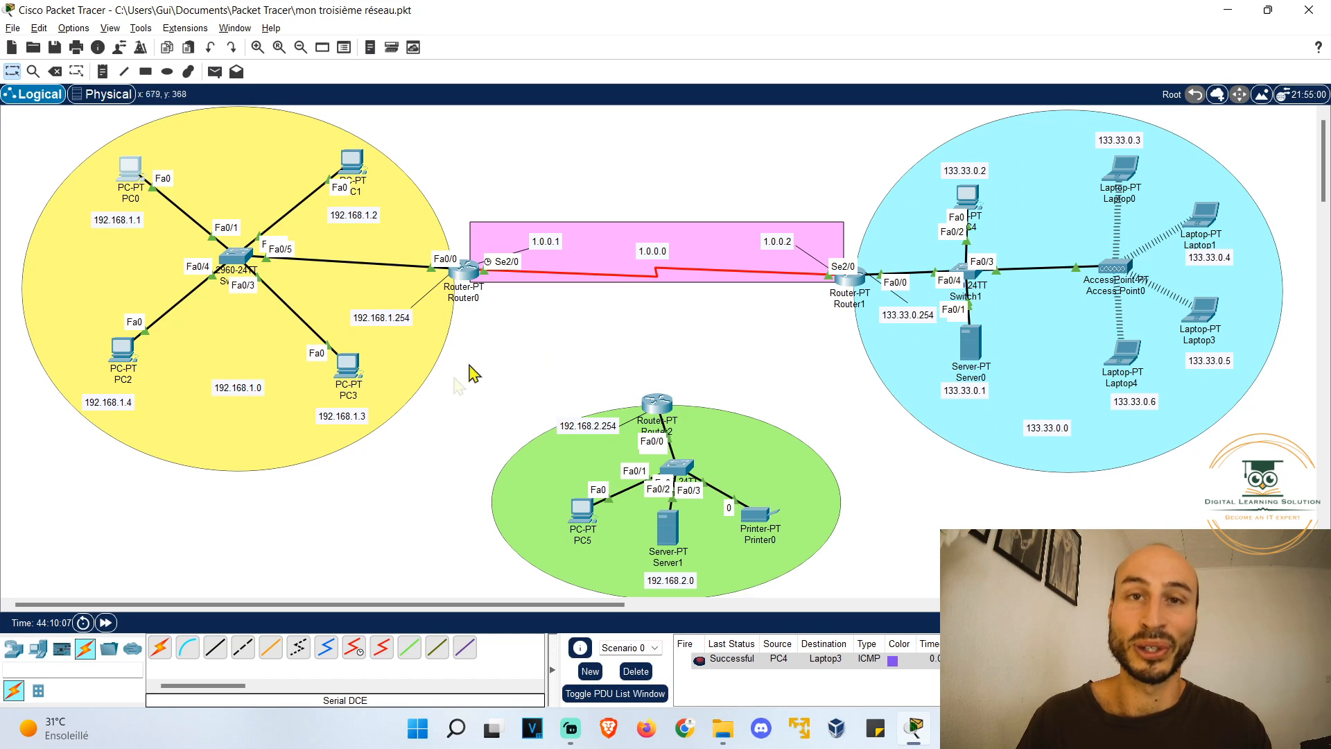
Step: Connect Router0's Serial3/0 port to Router2's Serial3/0 port with a Serial DCE cable
click(460, 269)
click(540, 334)
click(653, 404)
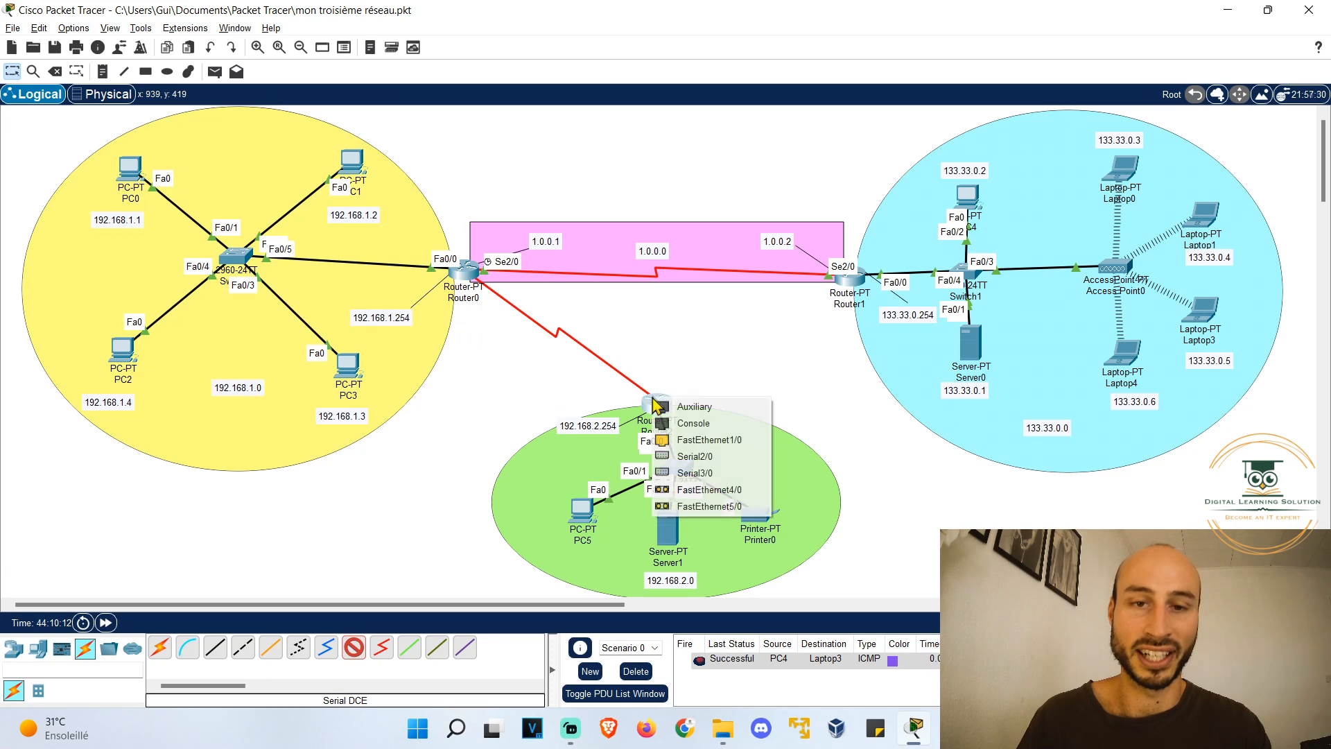
click(694, 472)
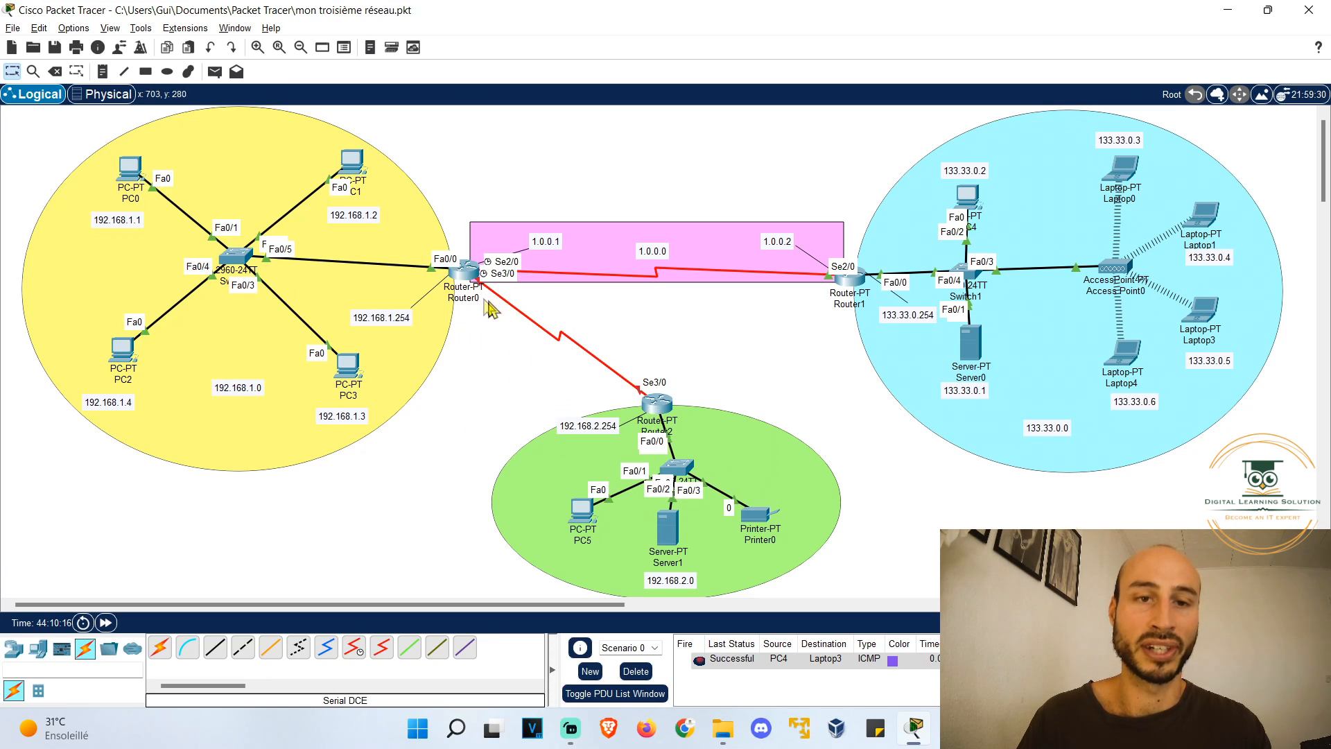
Step: Turn on Router0's Serial3/0 port and set its IPv4 address to 2.0.0.1 with the default subnet mask 255.0.0.0
click(465, 273)
click(518, 323)
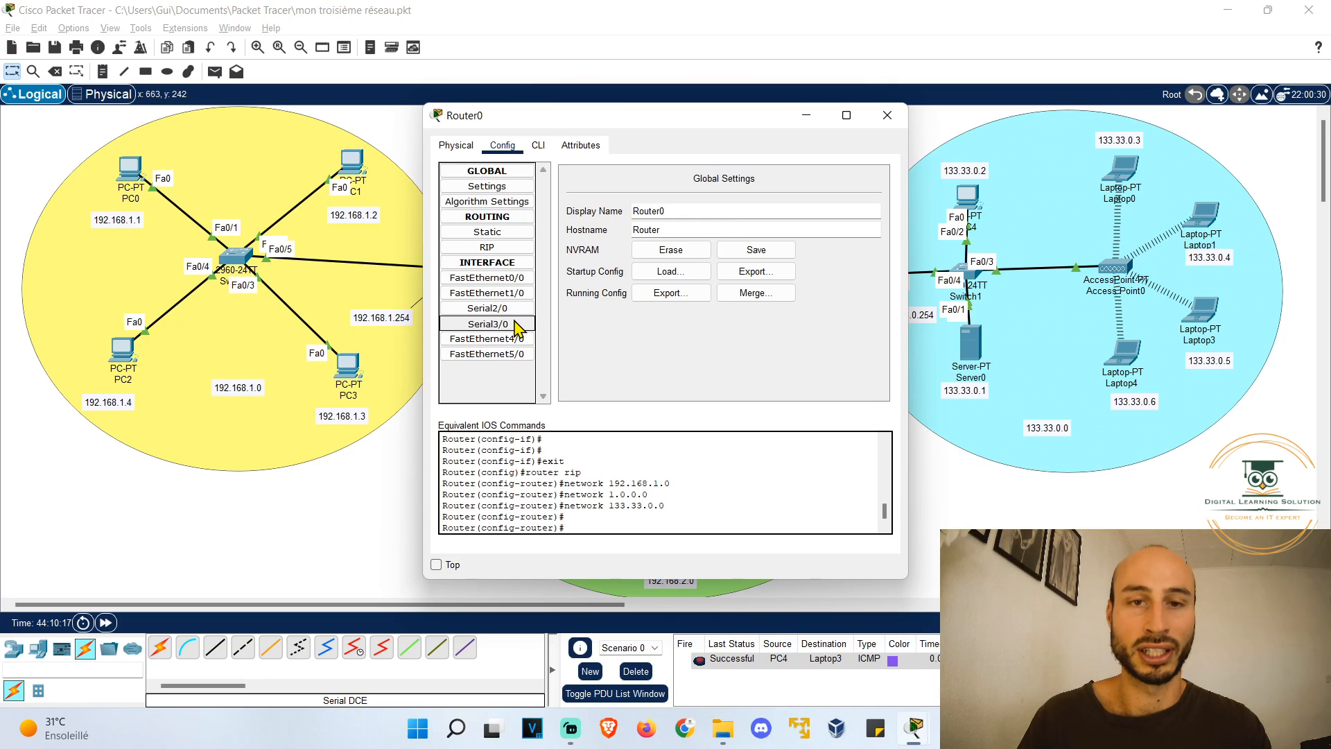
click(867, 194)
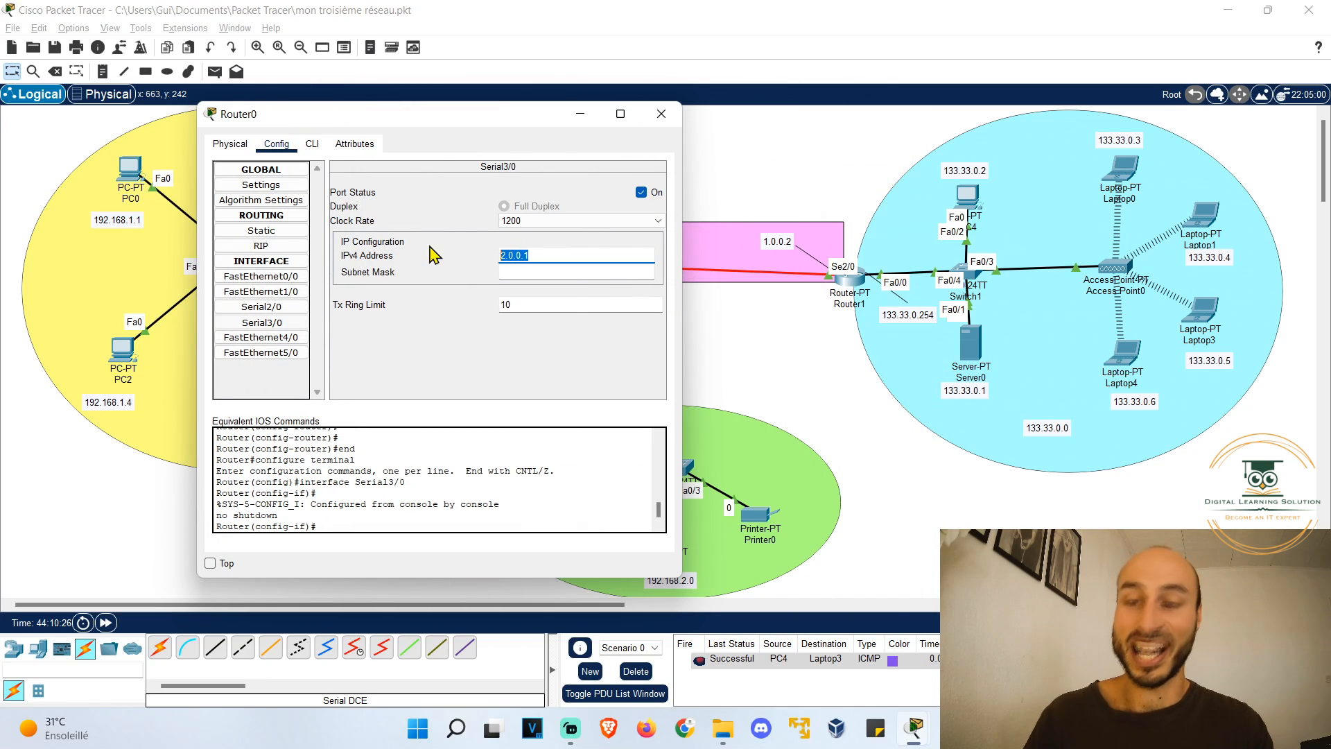
text(2)
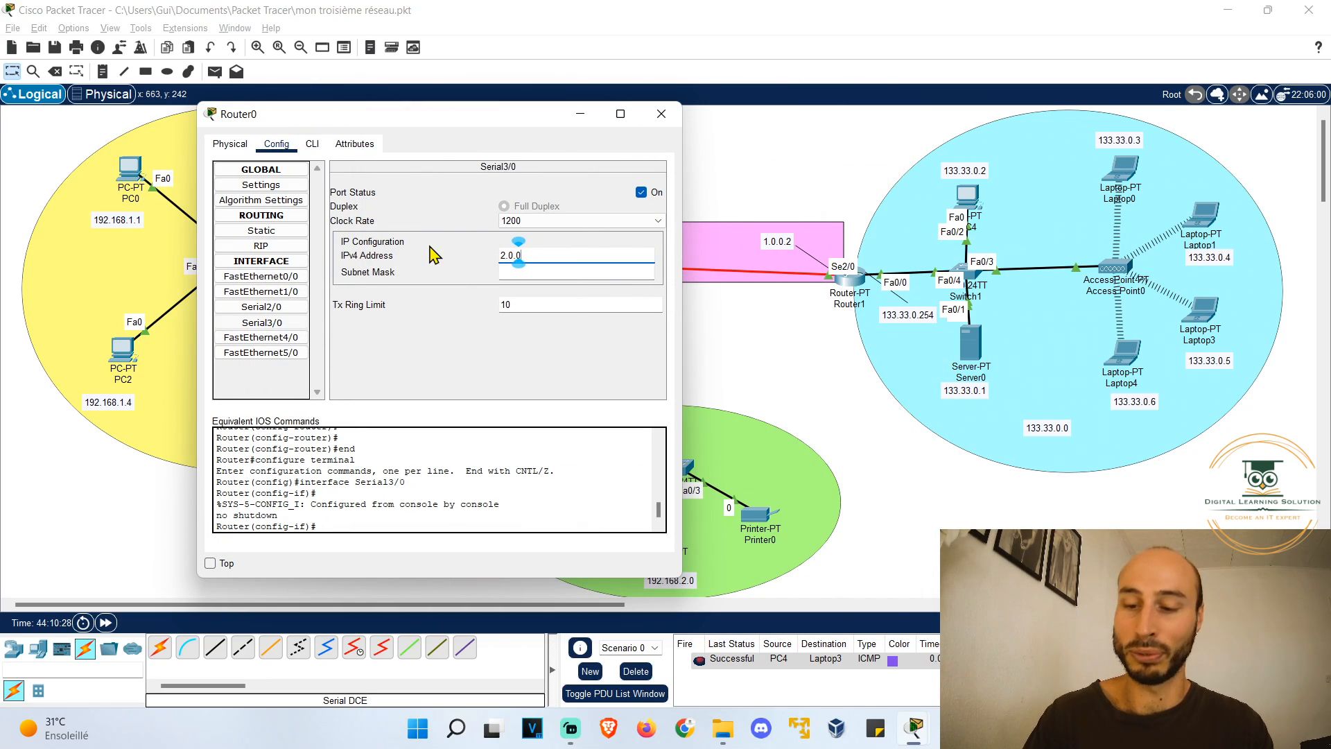
click(577, 270)
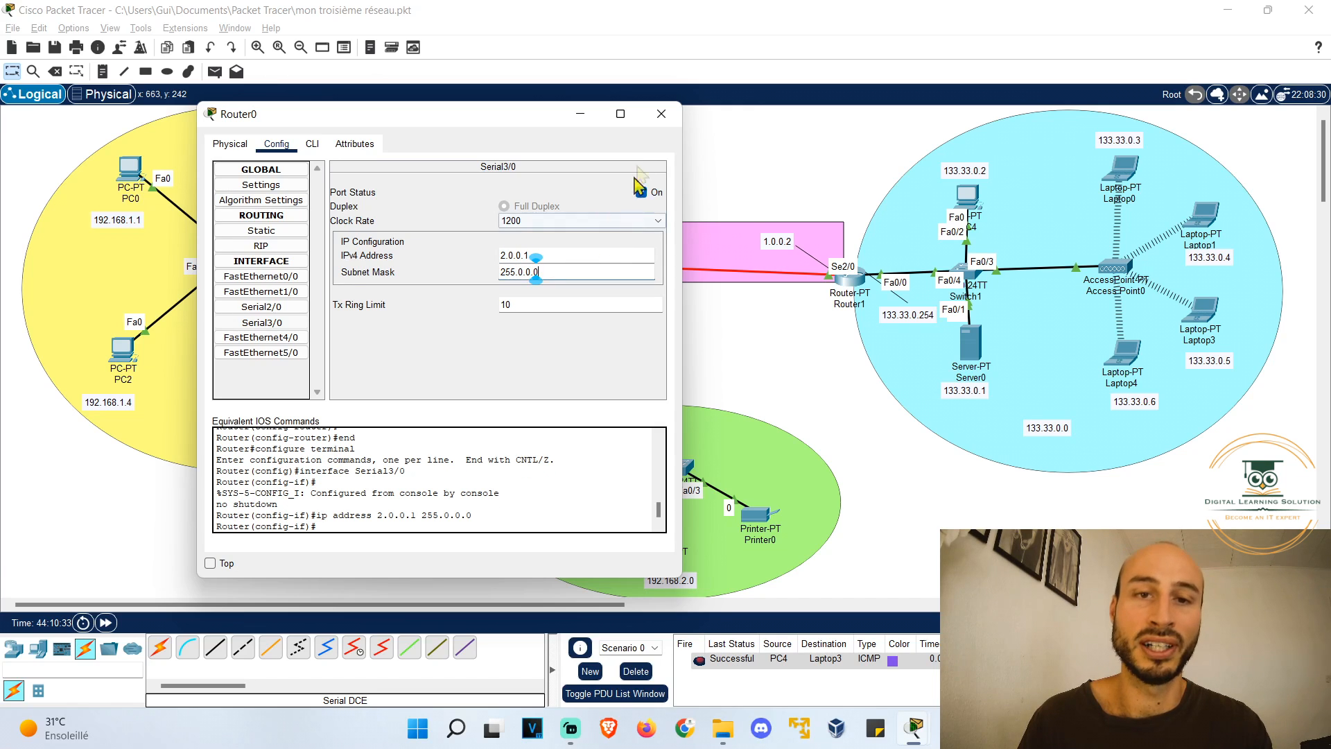
click(661, 114)
Step: Turn on Router2's Serial3/0 port and set its IPv4 address to 2.0.0.2 with the default subnet mask 255.0.0.0
click(657, 405)
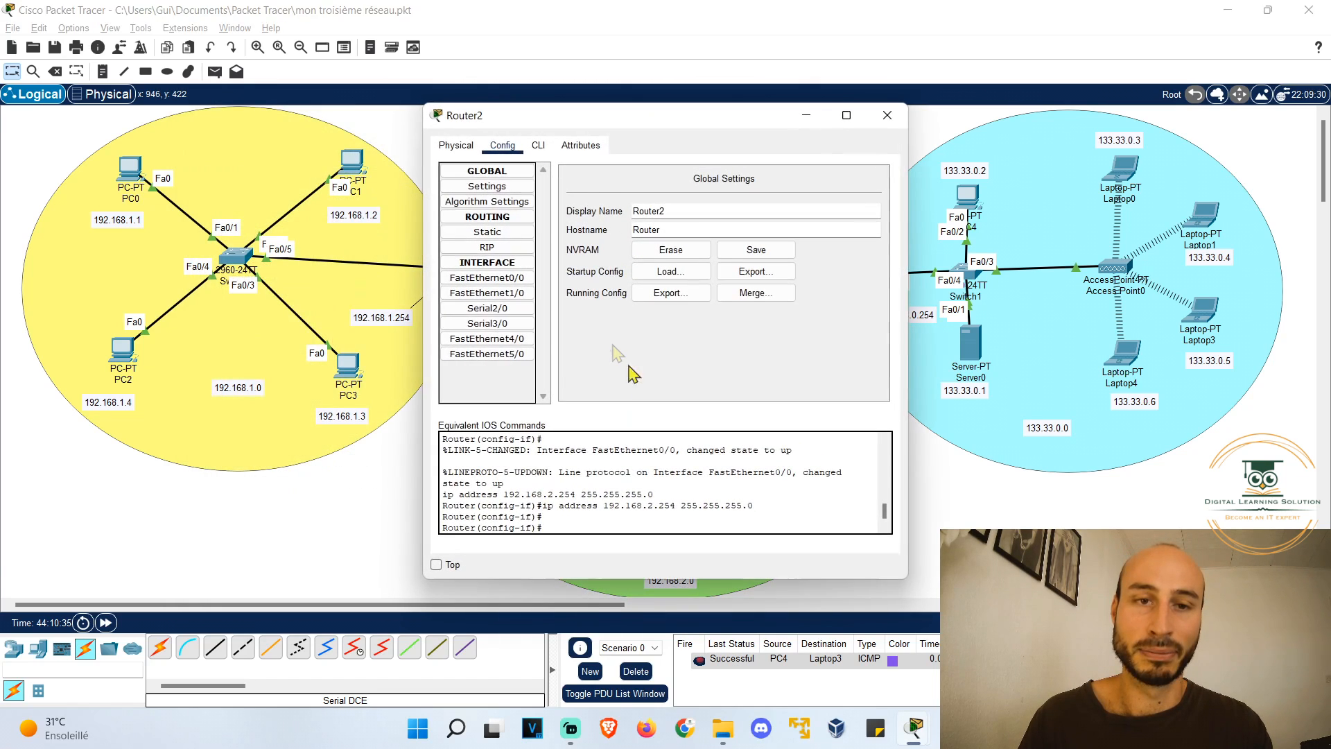
click(488, 323)
click(866, 194)
drag(674, 120, 323, 104)
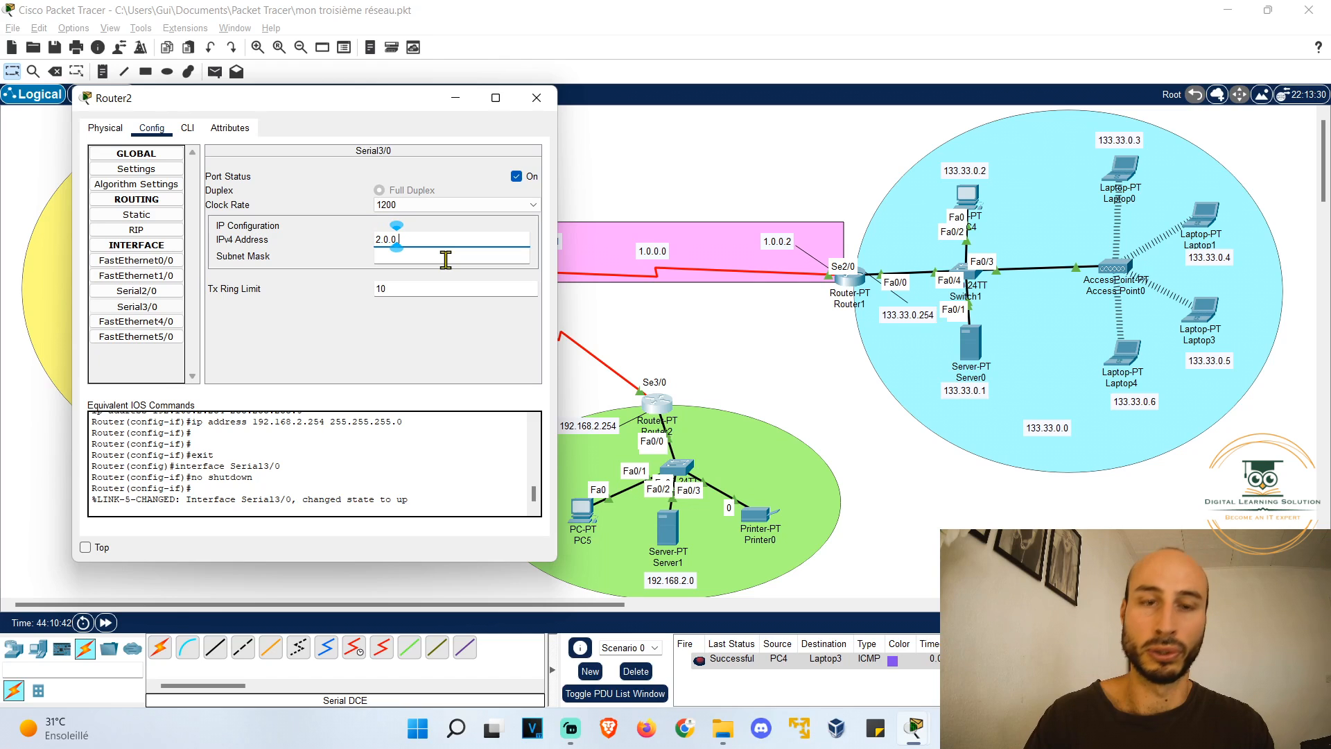
click(445, 259)
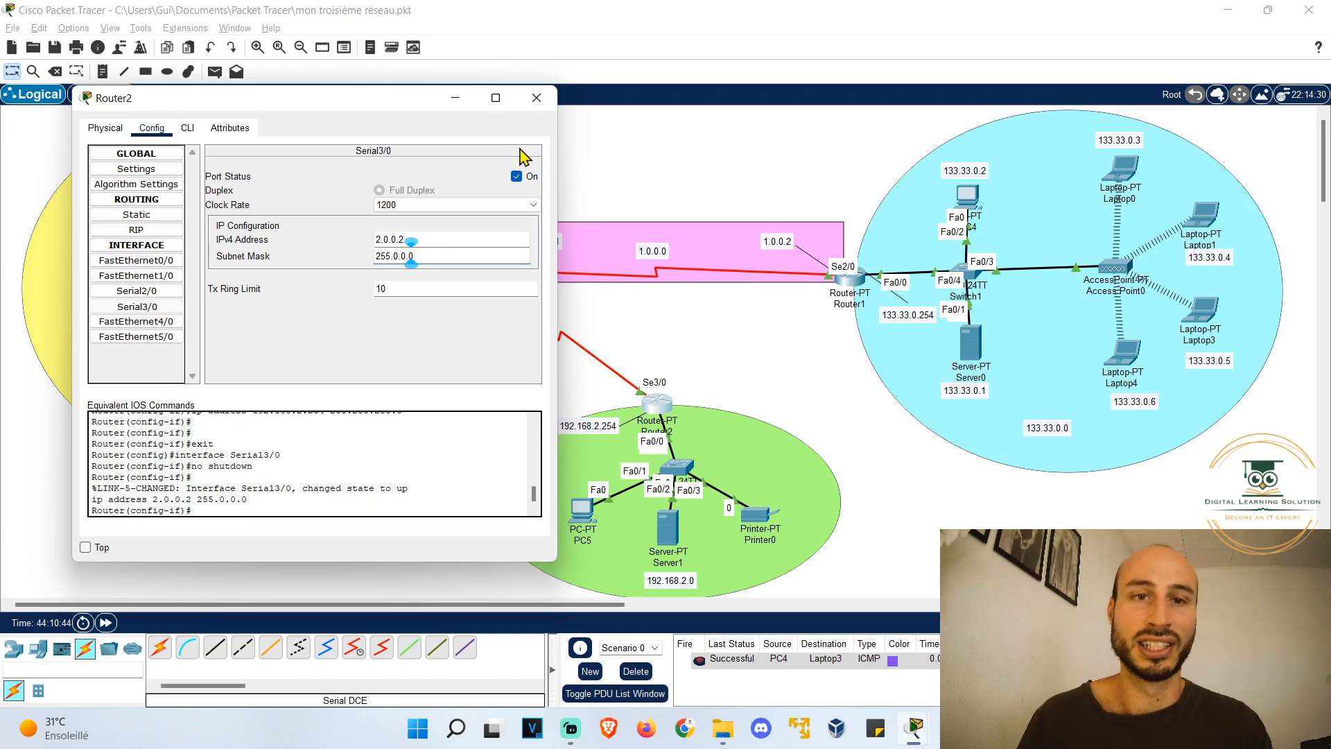
click(536, 97)
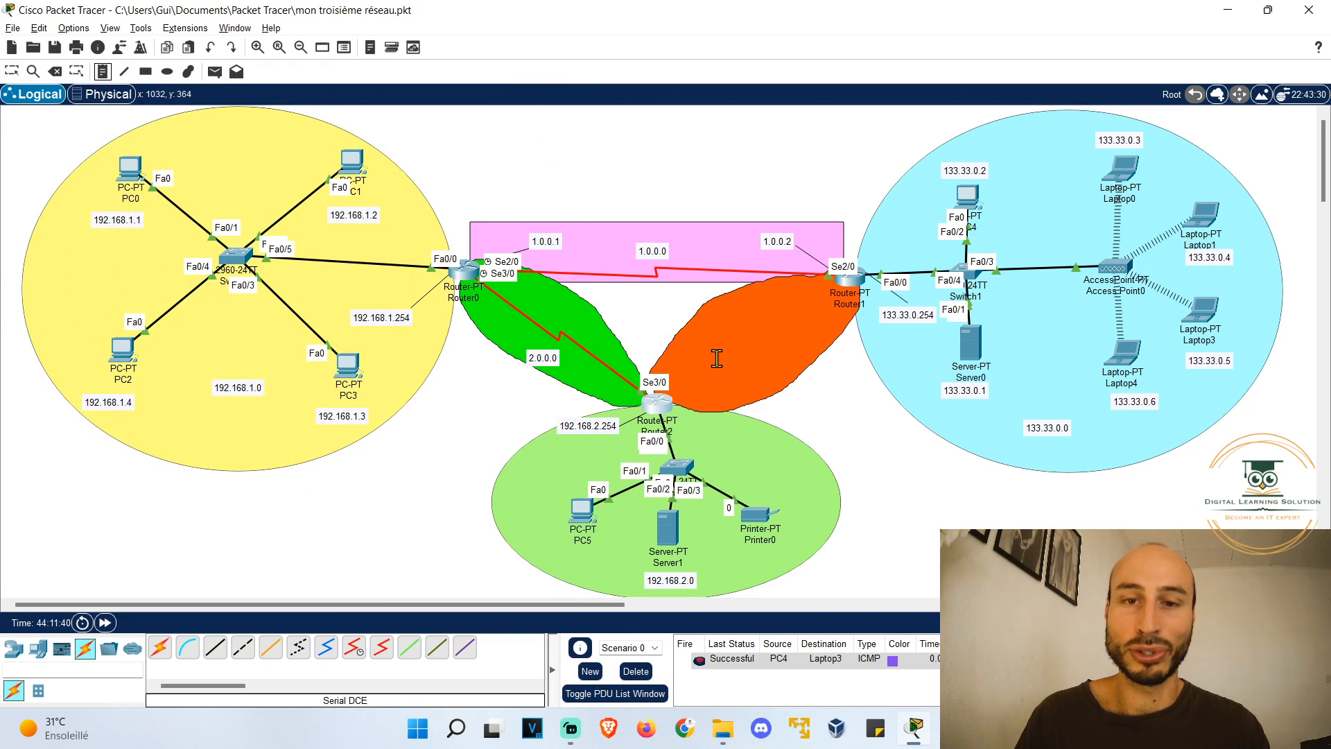
Step: Label the orange area between Router1 and Router2 with a 3.0.0.0 note
click(746, 380)
text(3.0.0.0)
click(12, 71)
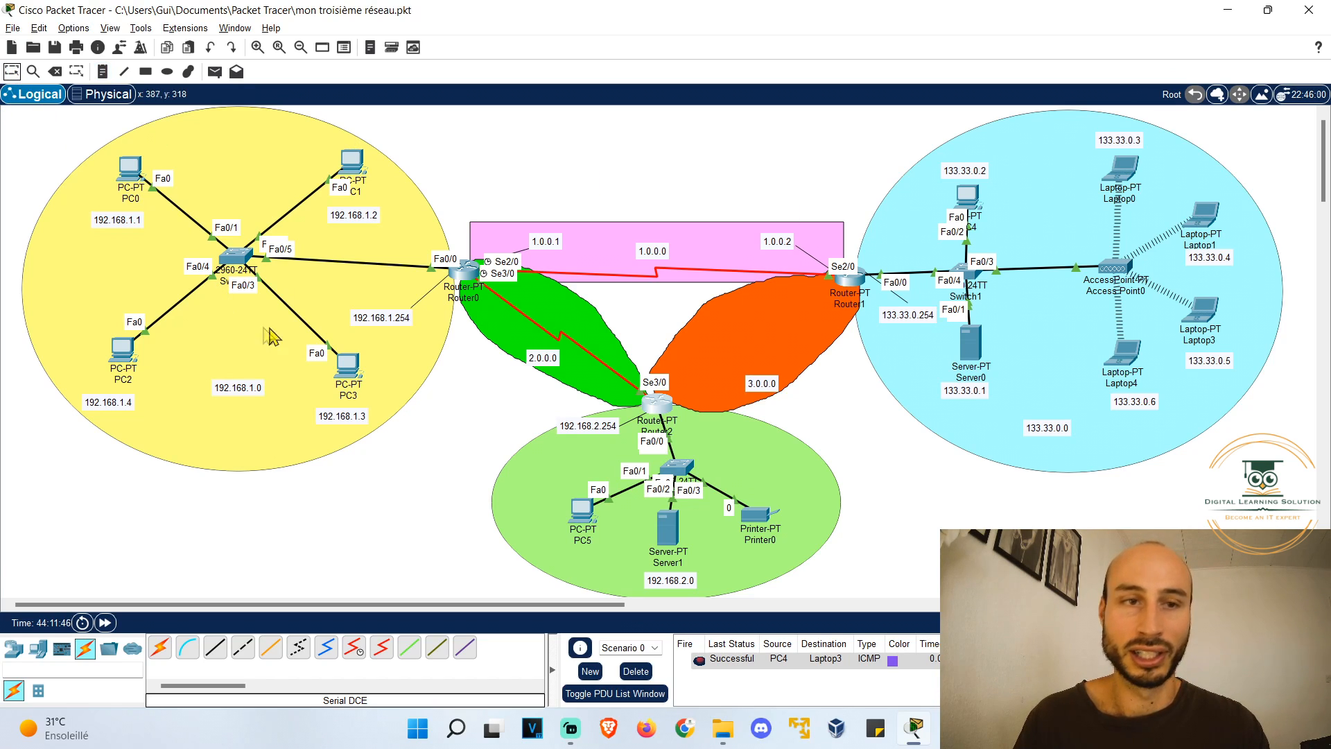
Step: Connect Router2's Serial2/0 port to Router1's Serial3/0 port with a Serial DCE cable
click(353, 648)
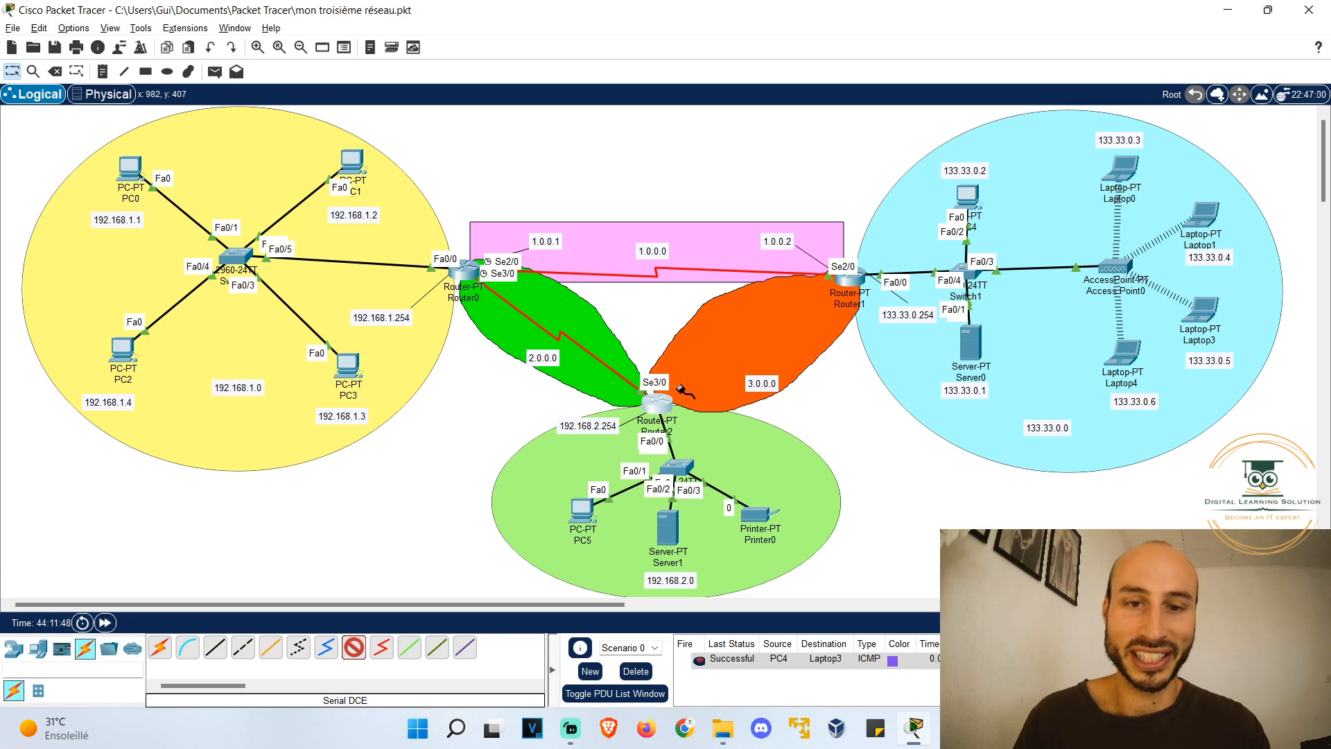
click(656, 402)
click(725, 460)
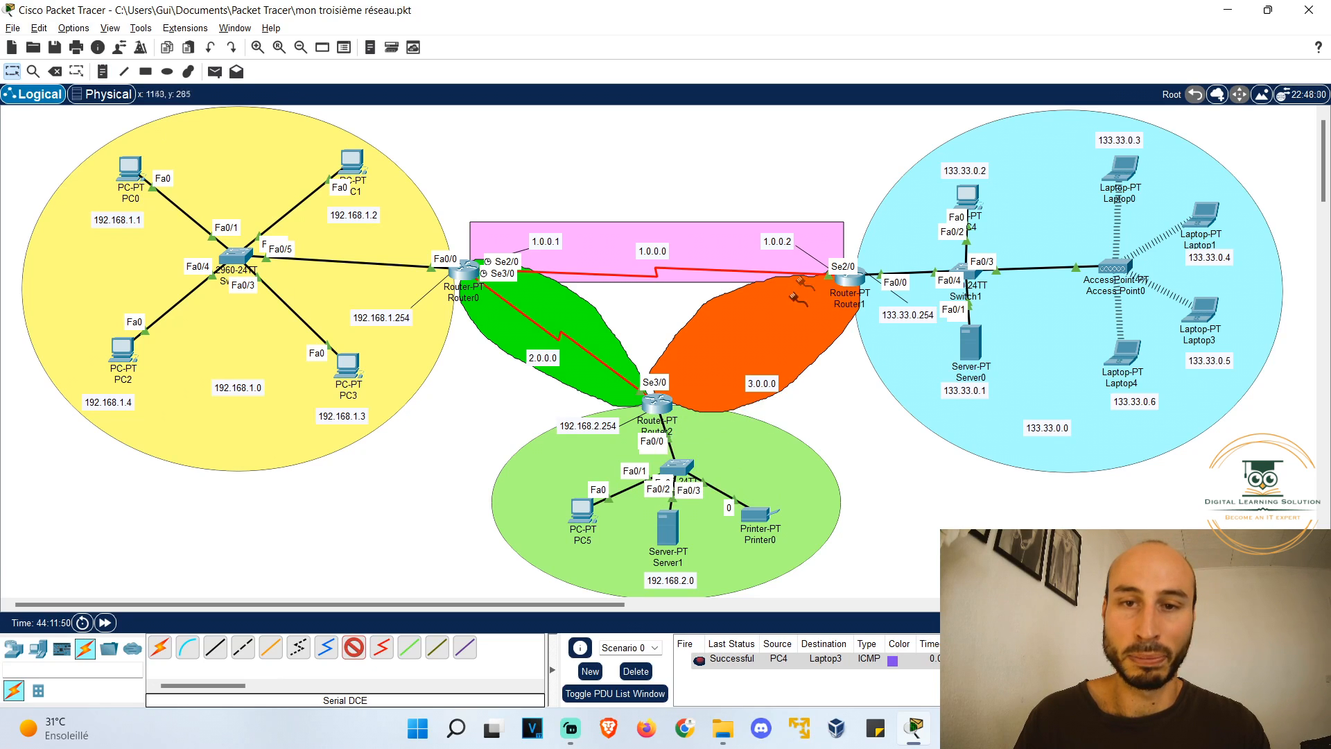
click(846, 276)
click(926, 337)
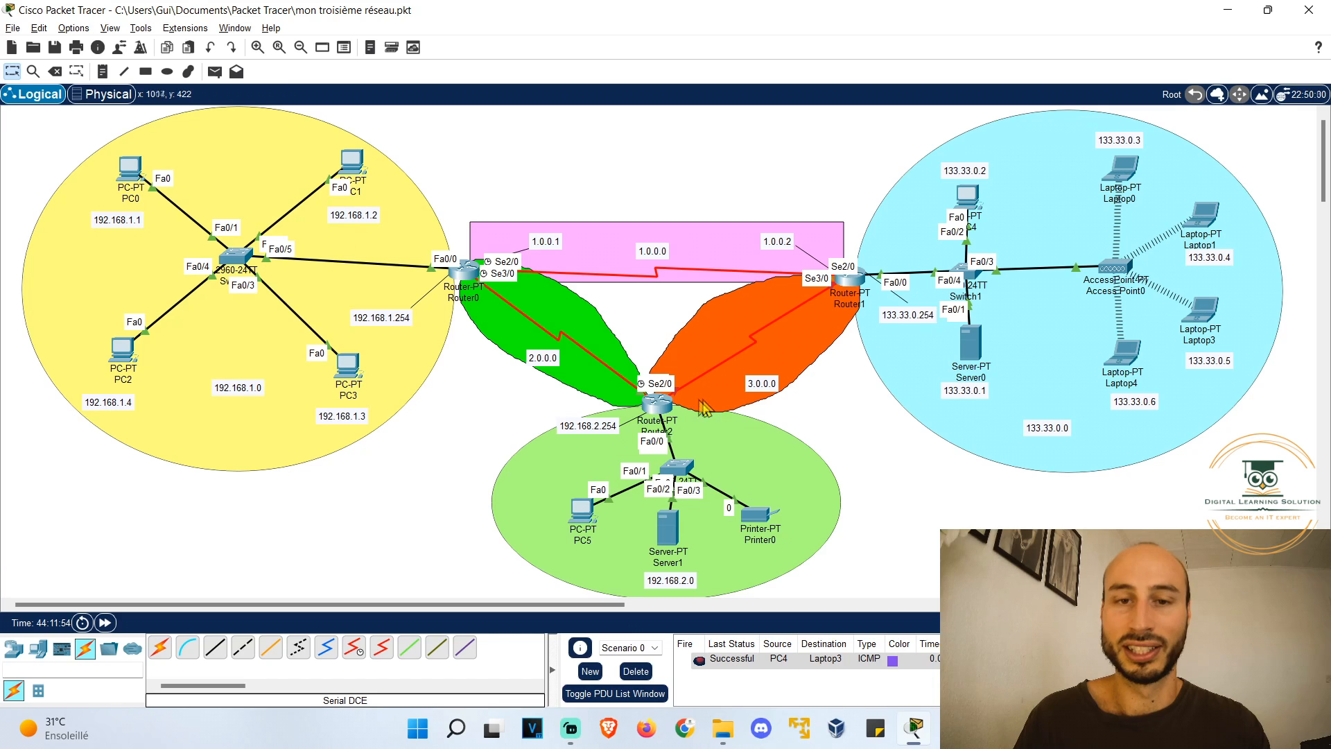
Step: Turn on Router2's Serial2/0 port and set its IPv4 address to 3.0.0.1 with the default subnet mask
click(657, 406)
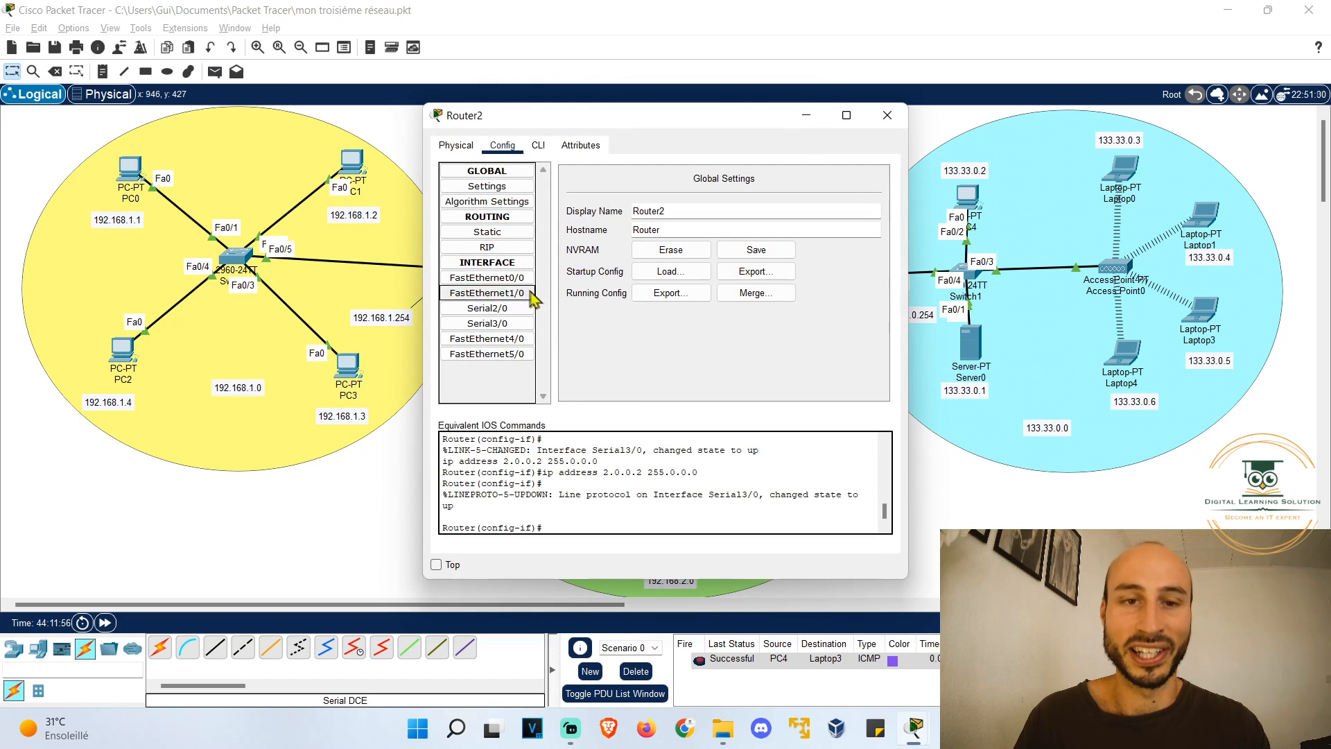
click(489, 307)
click(867, 193)
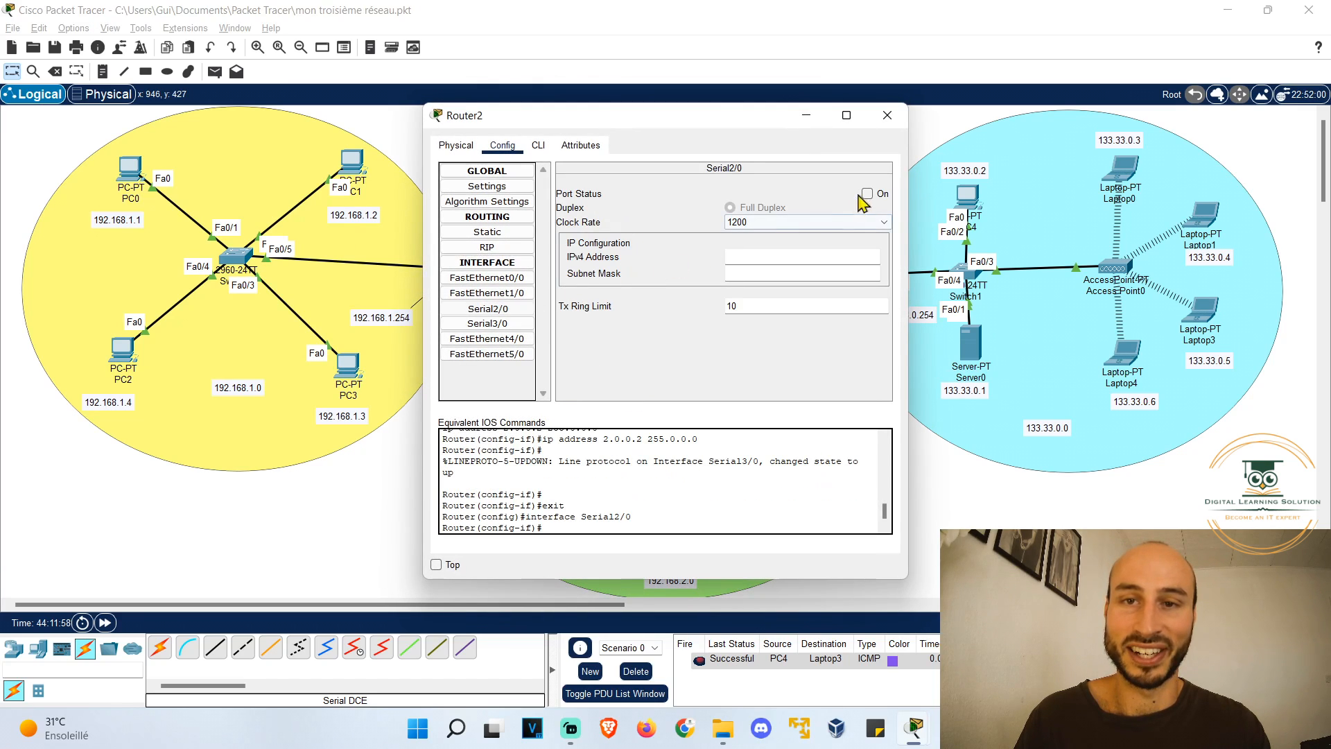
click(761, 251)
text(3.0.0.1)
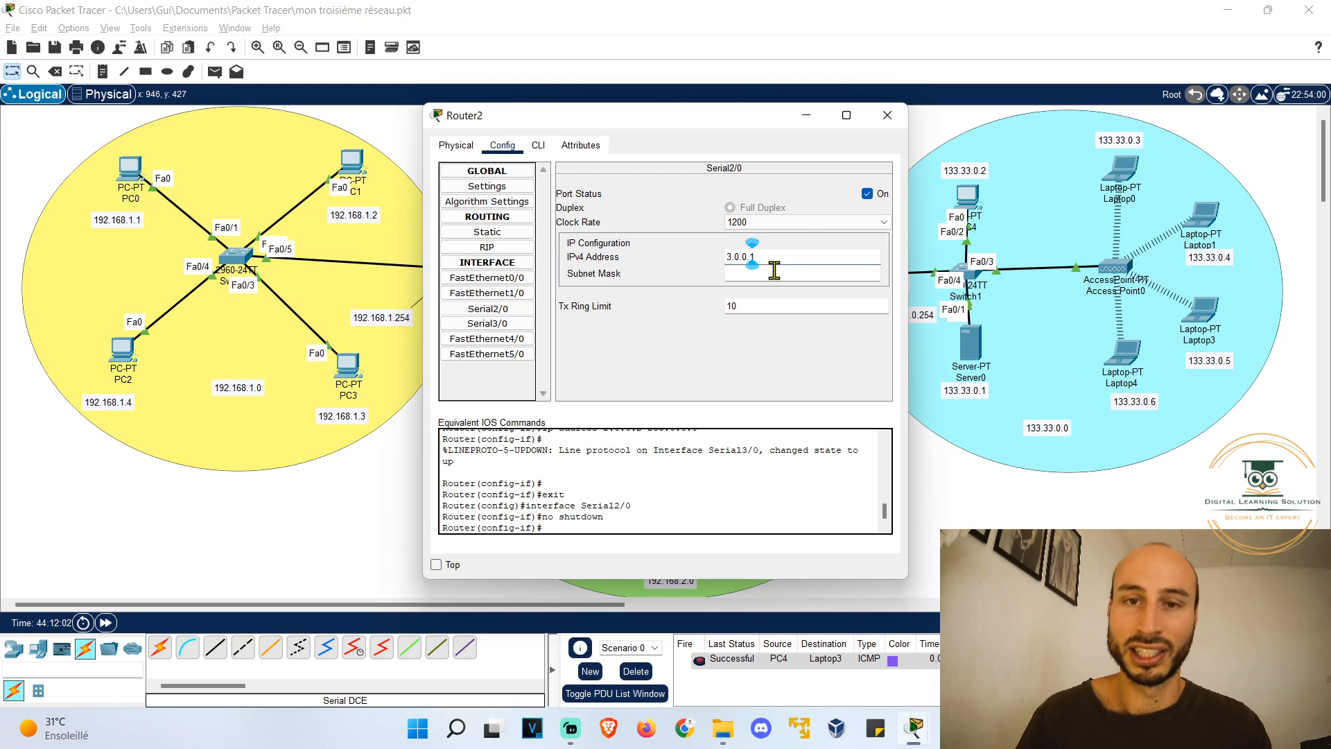
click(771, 273)
click(887, 115)
Step: Set Router1's Serial3/0 IPv4 address to 3.0.0.2 with the default subnet mask and turn the port on
click(858, 283)
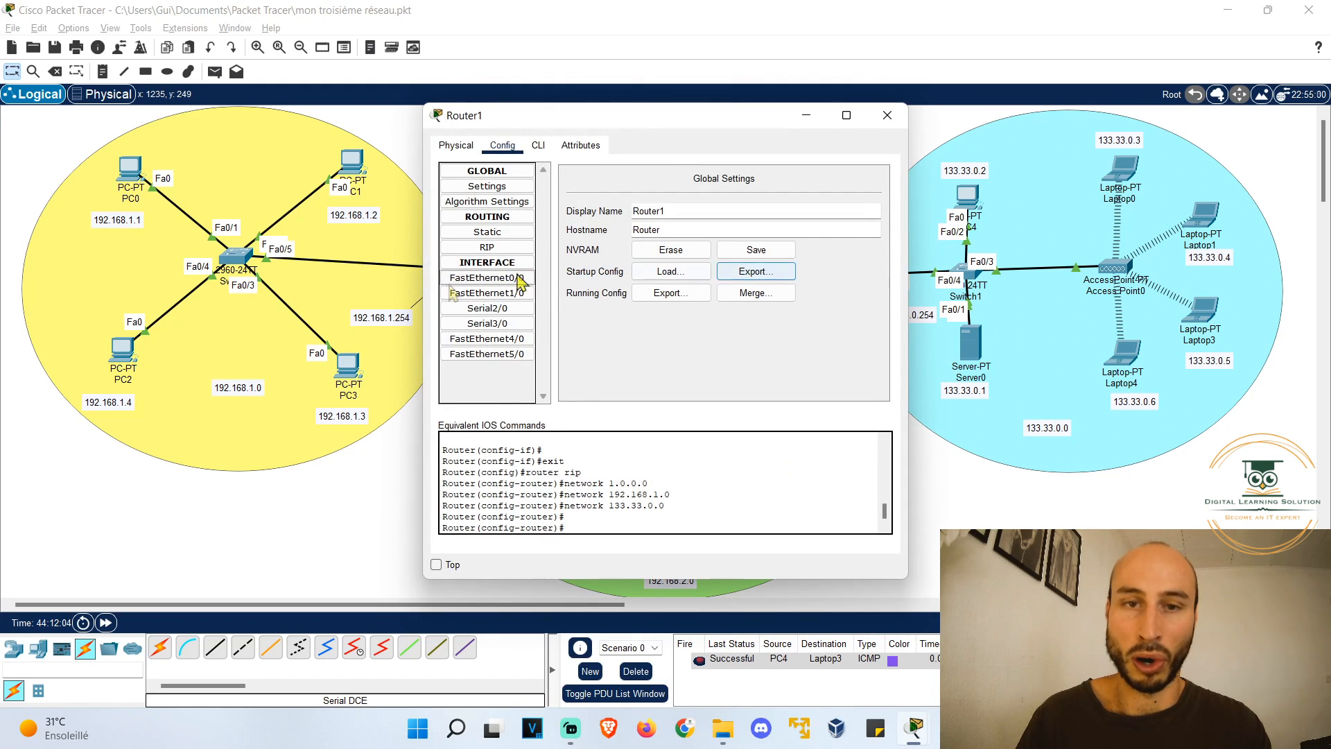
click(489, 324)
click(808, 257)
text(3.0.0)
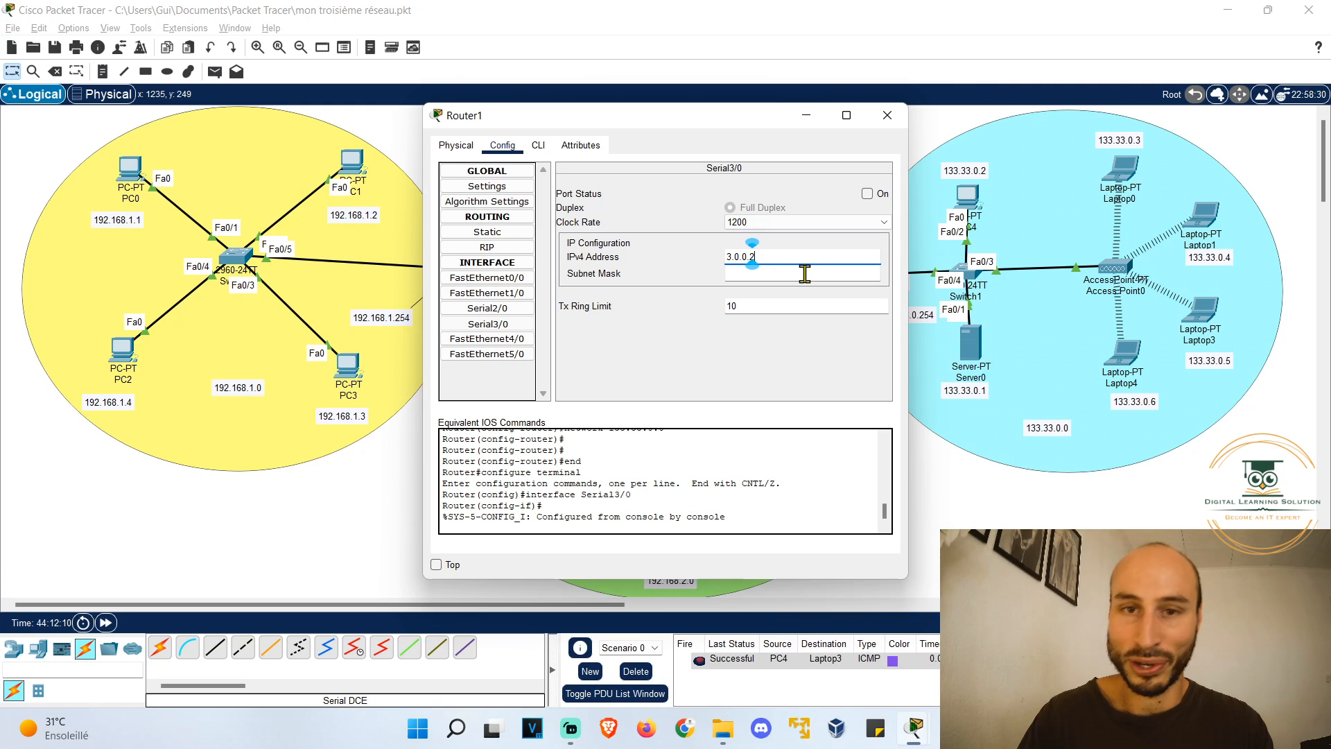
text(.2)
click(804, 274)
click(867, 193)
click(888, 115)
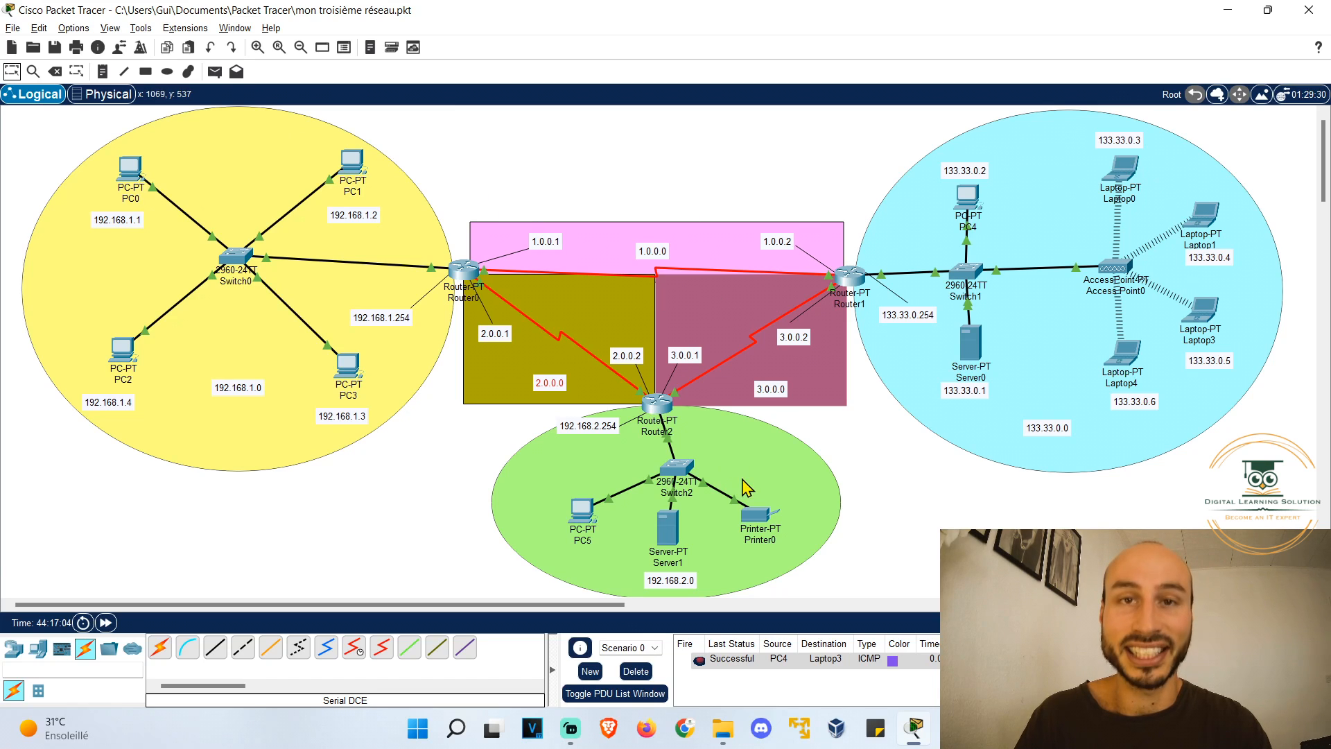
Step: Add the networks 2.0.0.0 and 3.0.0.0 to Router0's RIP routing
click(460, 272)
drag(624, 119, 246, 90)
click(116, 222)
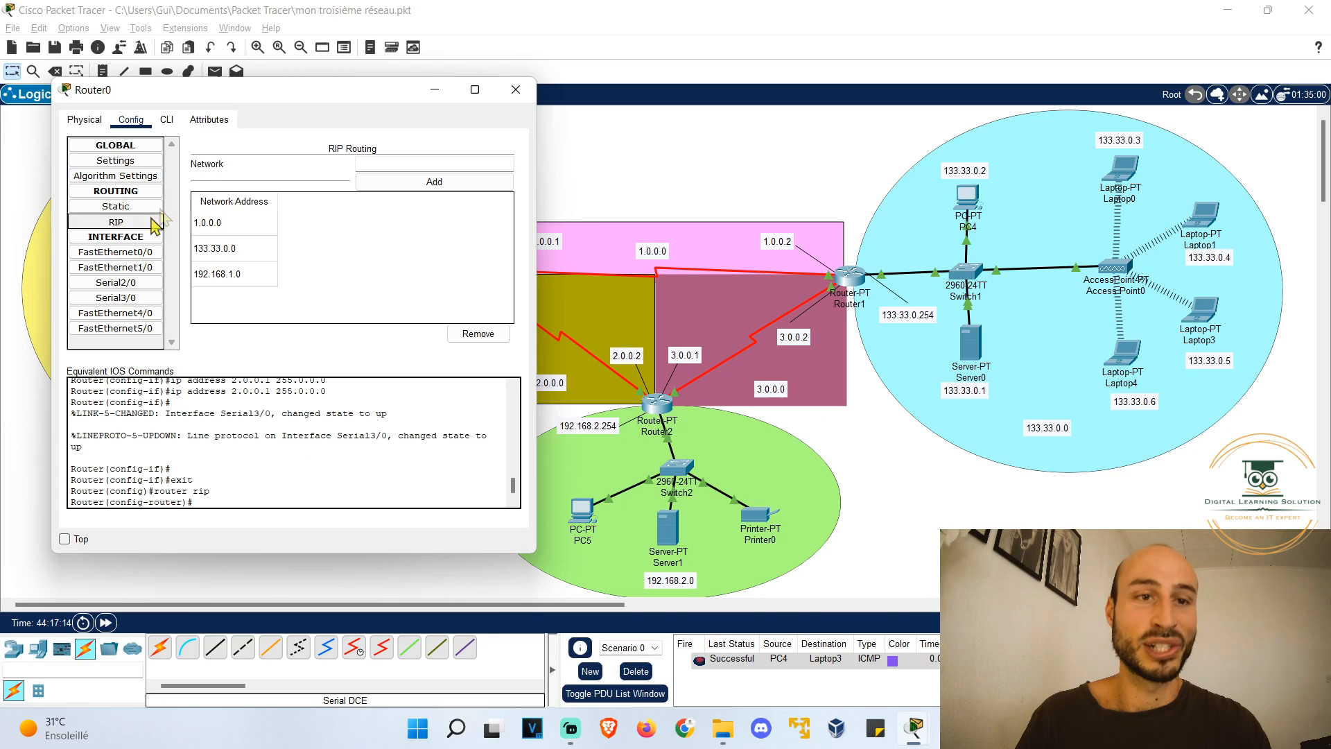
click(393, 166)
text(2.0.0.0)
click(429, 183)
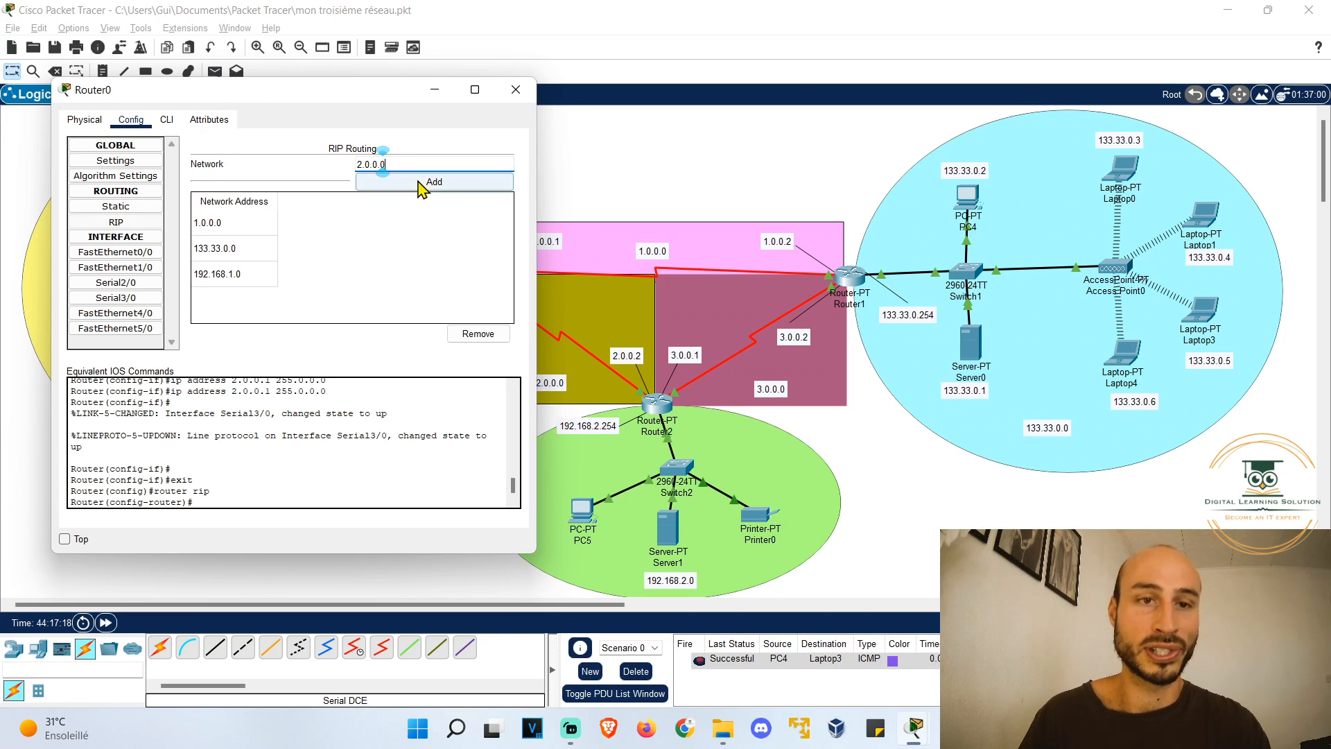
text(3.0.0.0)
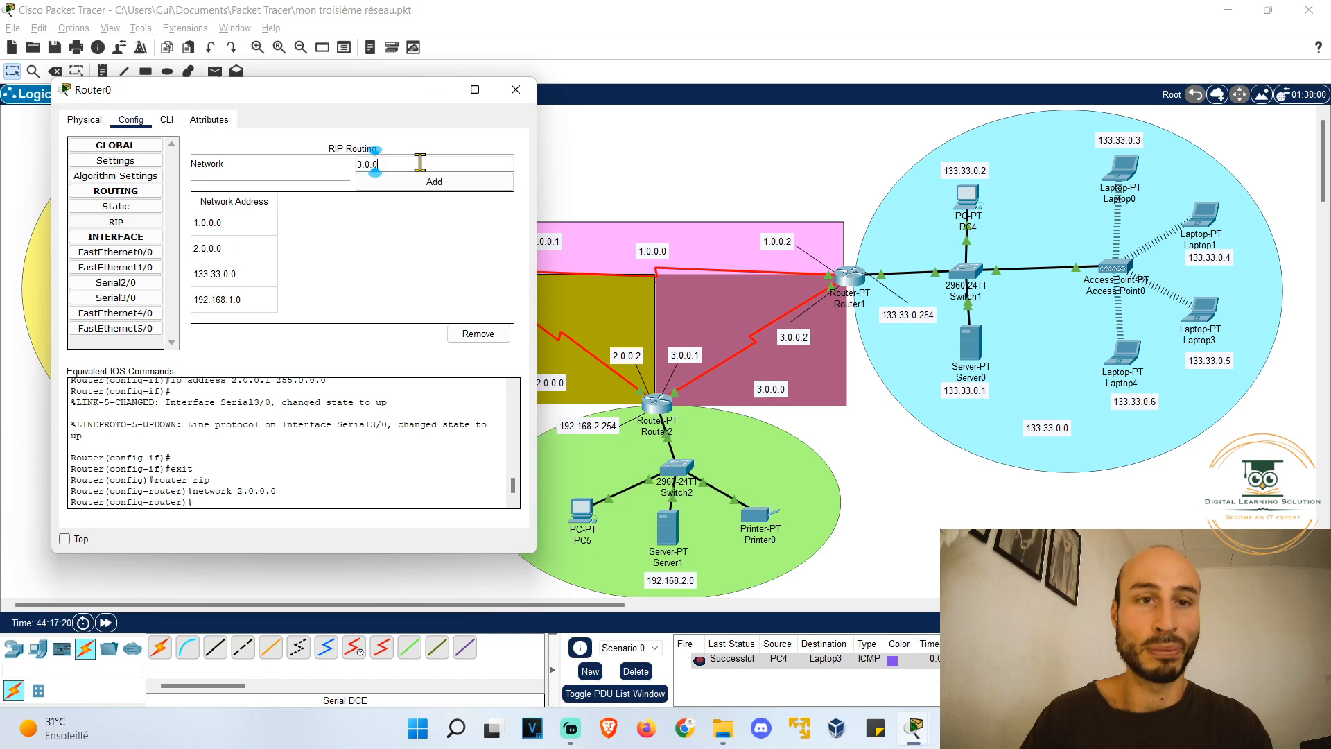
click(437, 183)
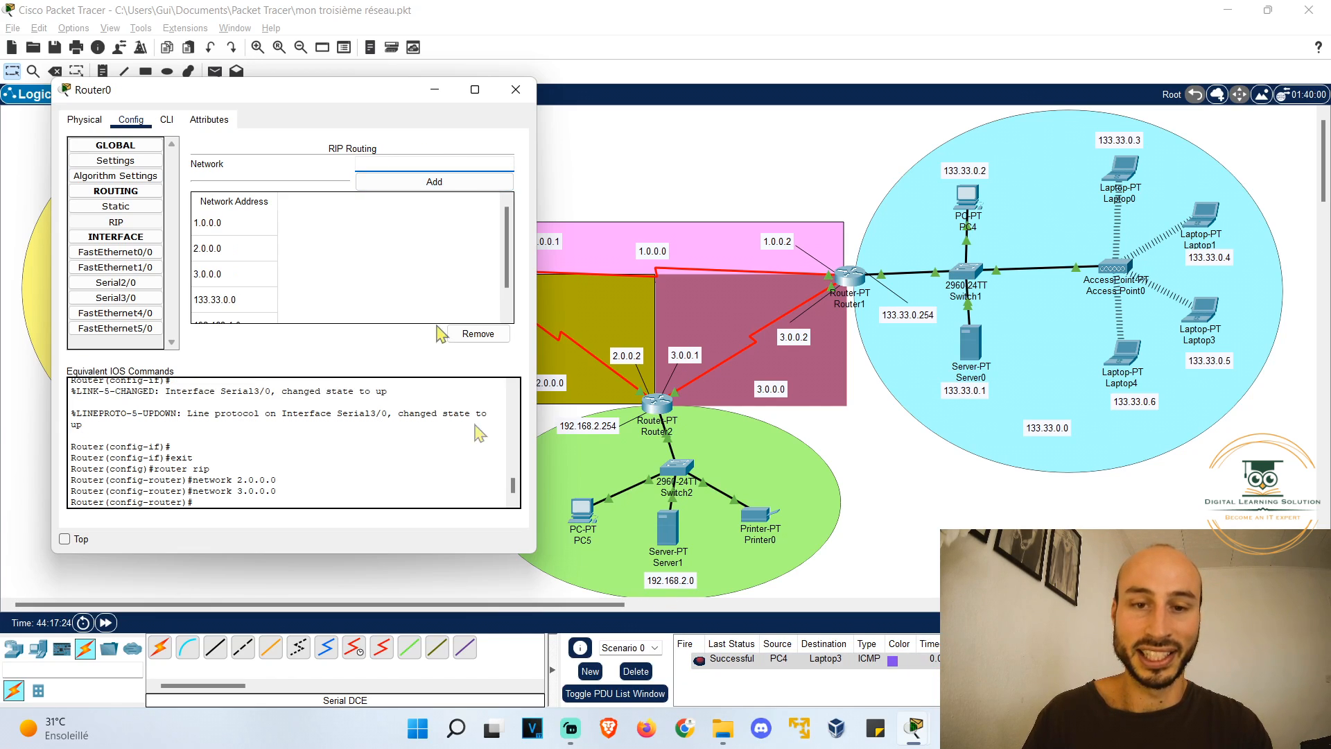
Step: Add the network 192.168.2.0 to Router0's RIP routing and close its configuration
text(192.168)
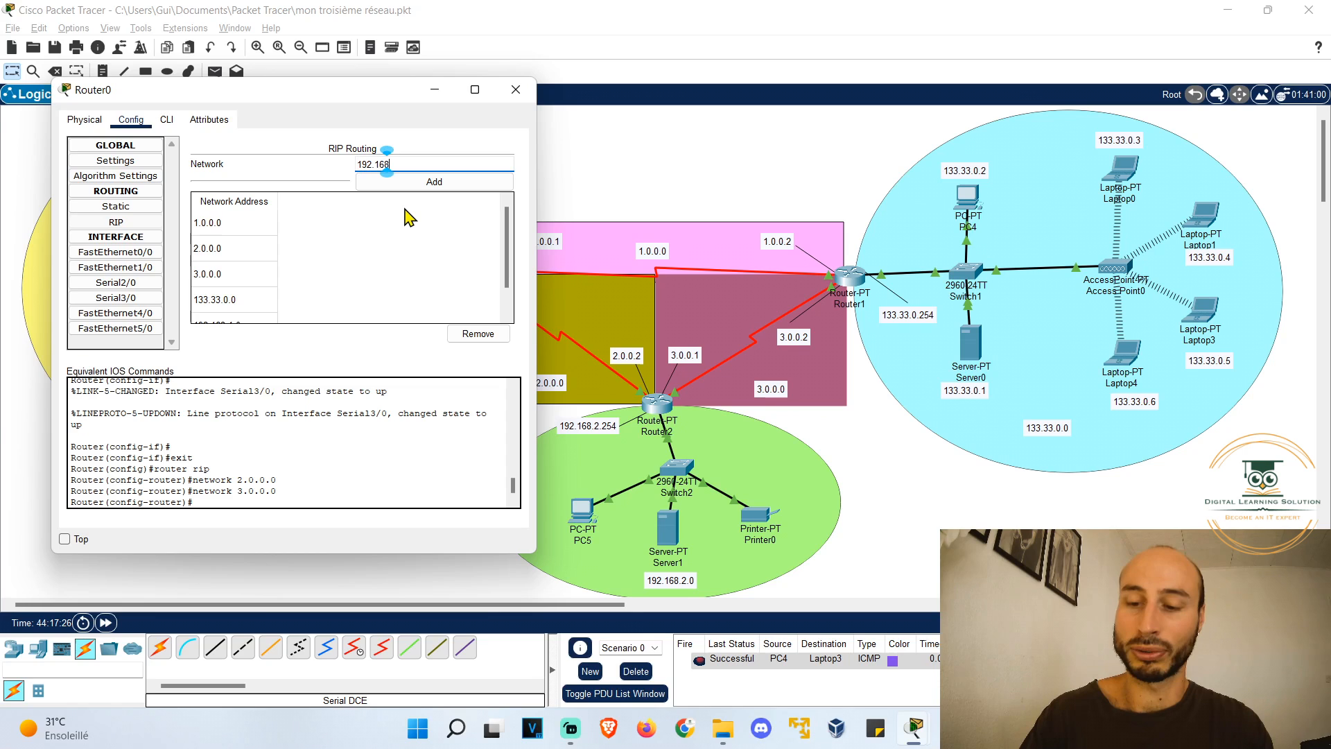
text(.2.0)
click(436, 182)
click(516, 90)
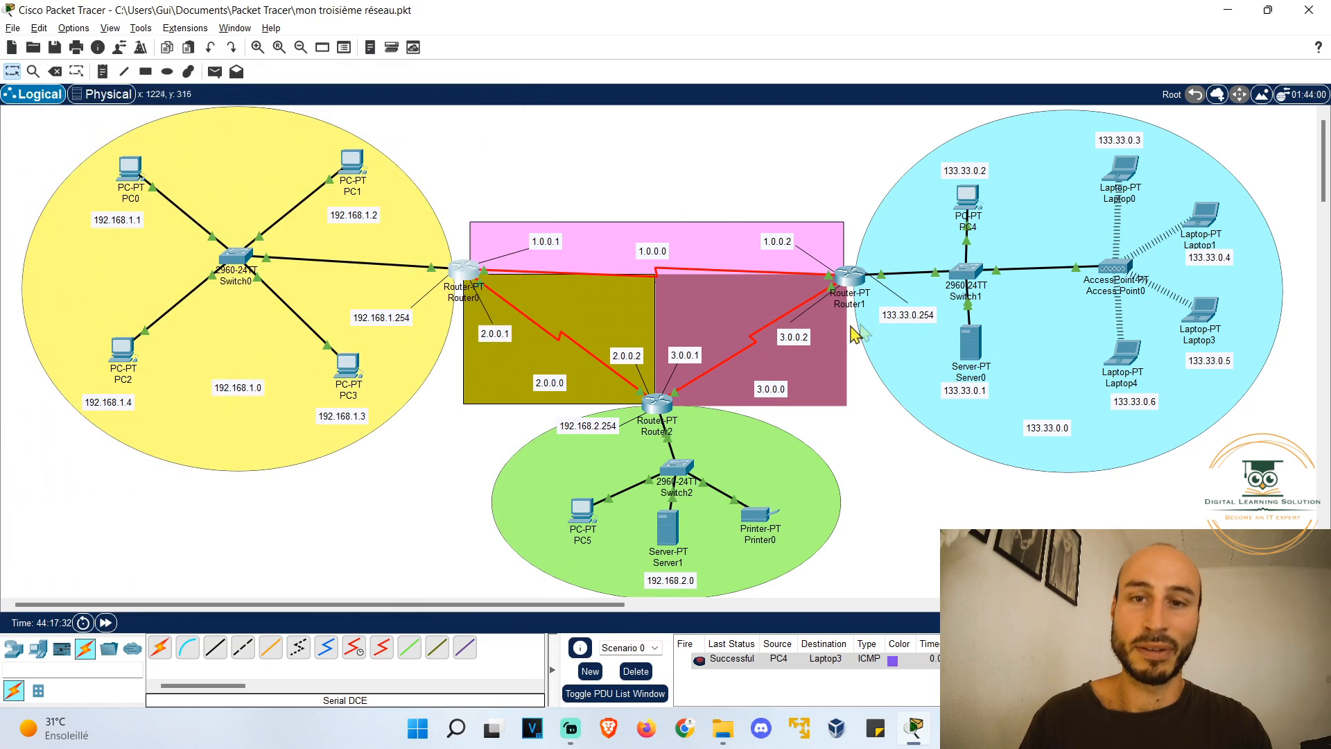
Step: Add the networks 2.0.0.0, 3.0.0.0 and 192.168.2.0 to Router1's RIP routing
click(853, 275)
drag(527, 111, 256, 83)
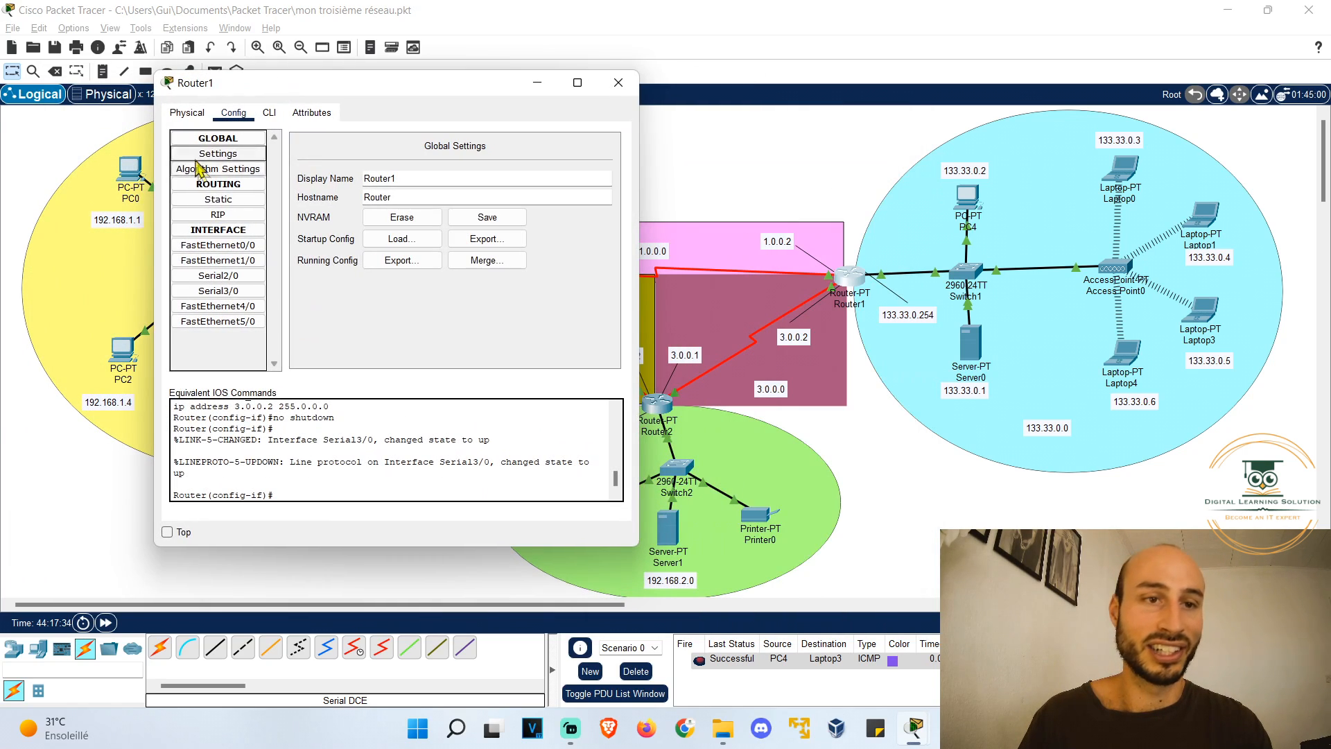
click(218, 215)
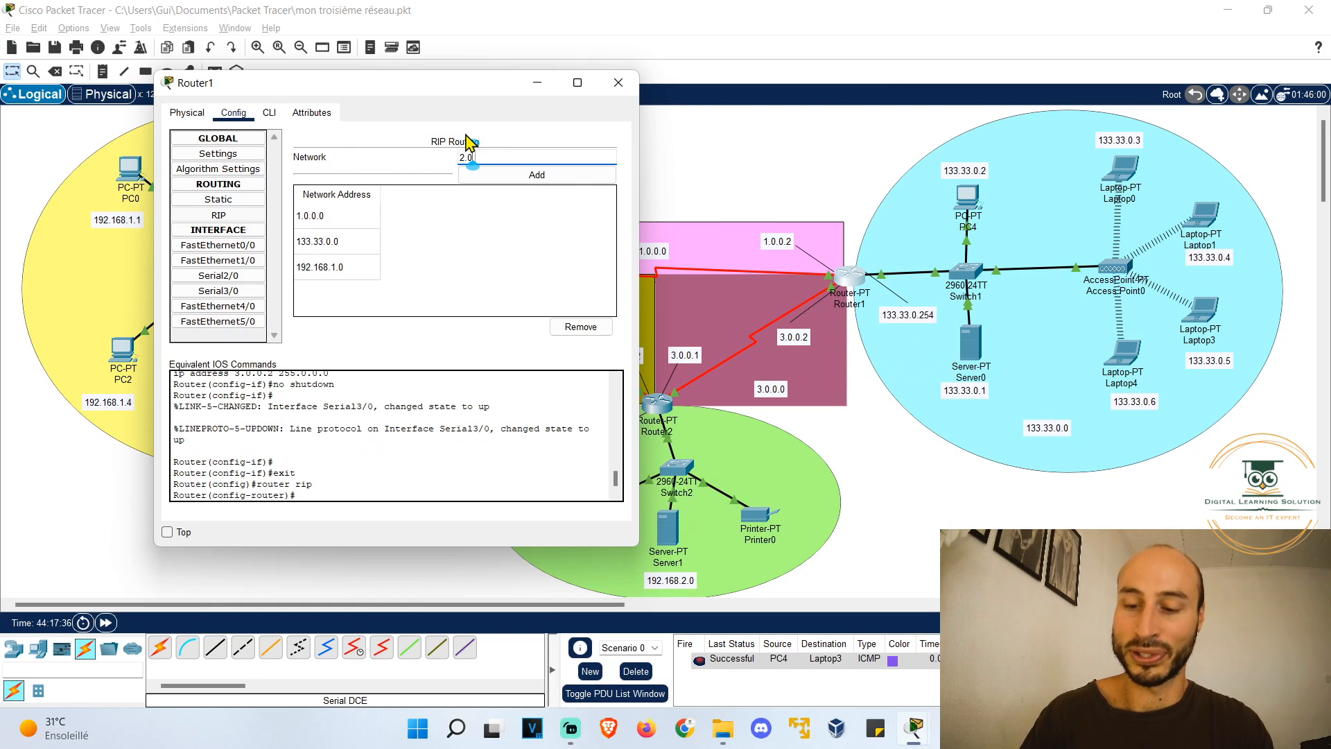
text(2.0.0.0)
click(538, 175)
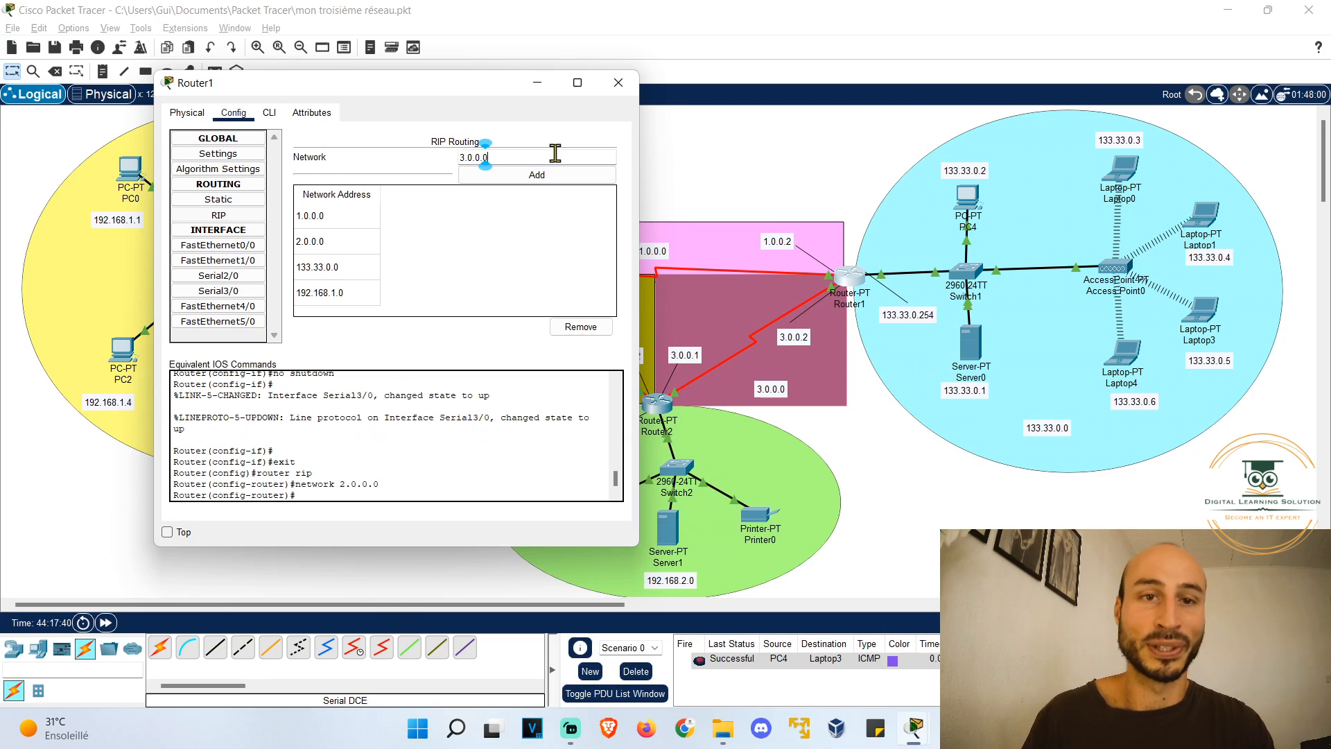
text(3.0.0.0)
click(535, 175)
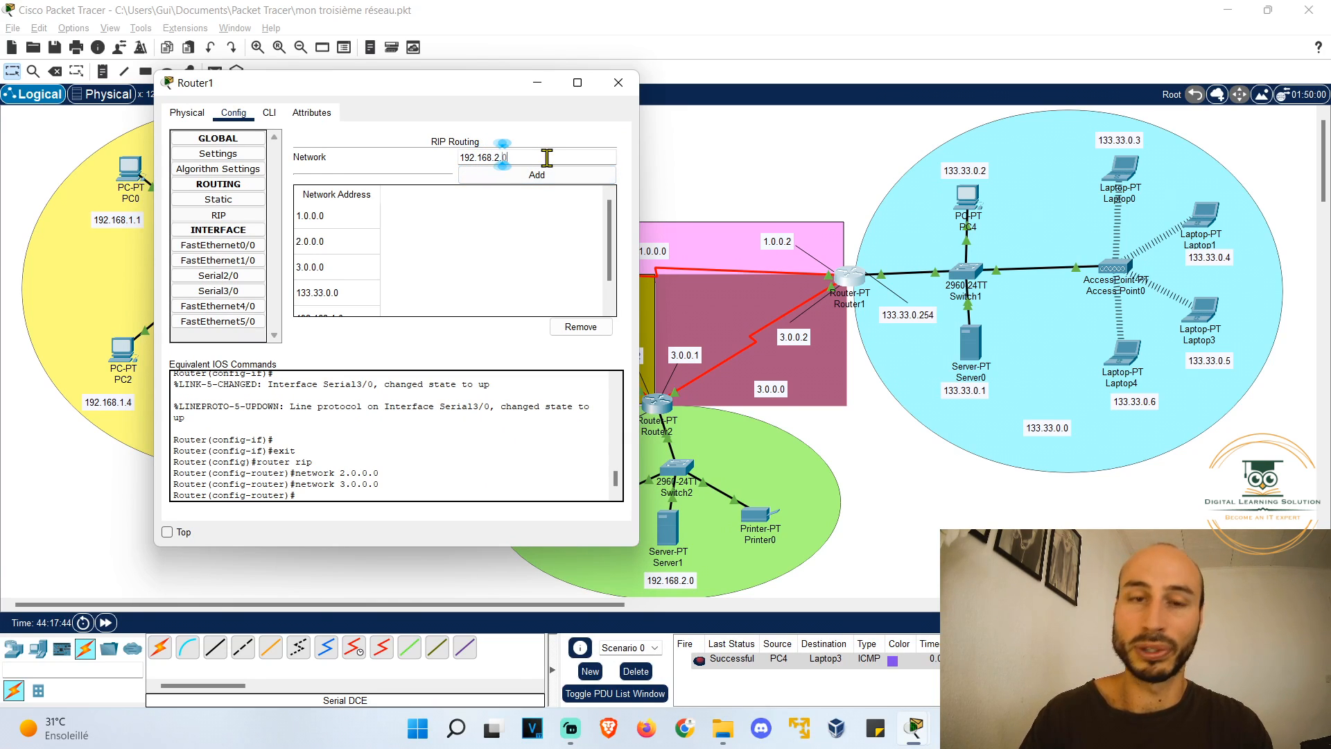
text(192.168.2.0)
click(537, 175)
click(618, 82)
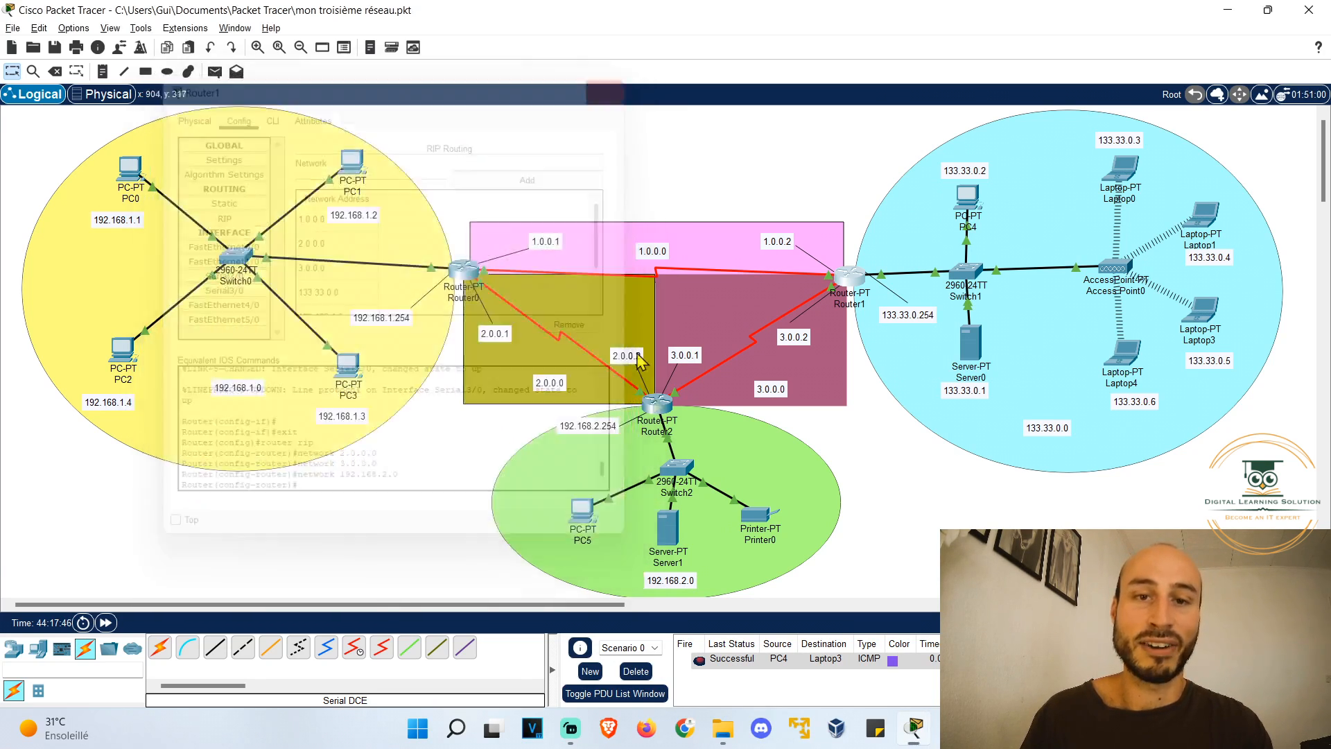
Step: Add the serial link networks 1.0.0.0, 2.0.0.0 and 3.0.0.0 to Router2's RIP routing
click(671, 404)
drag(594, 125, 263, 95)
click(163, 221)
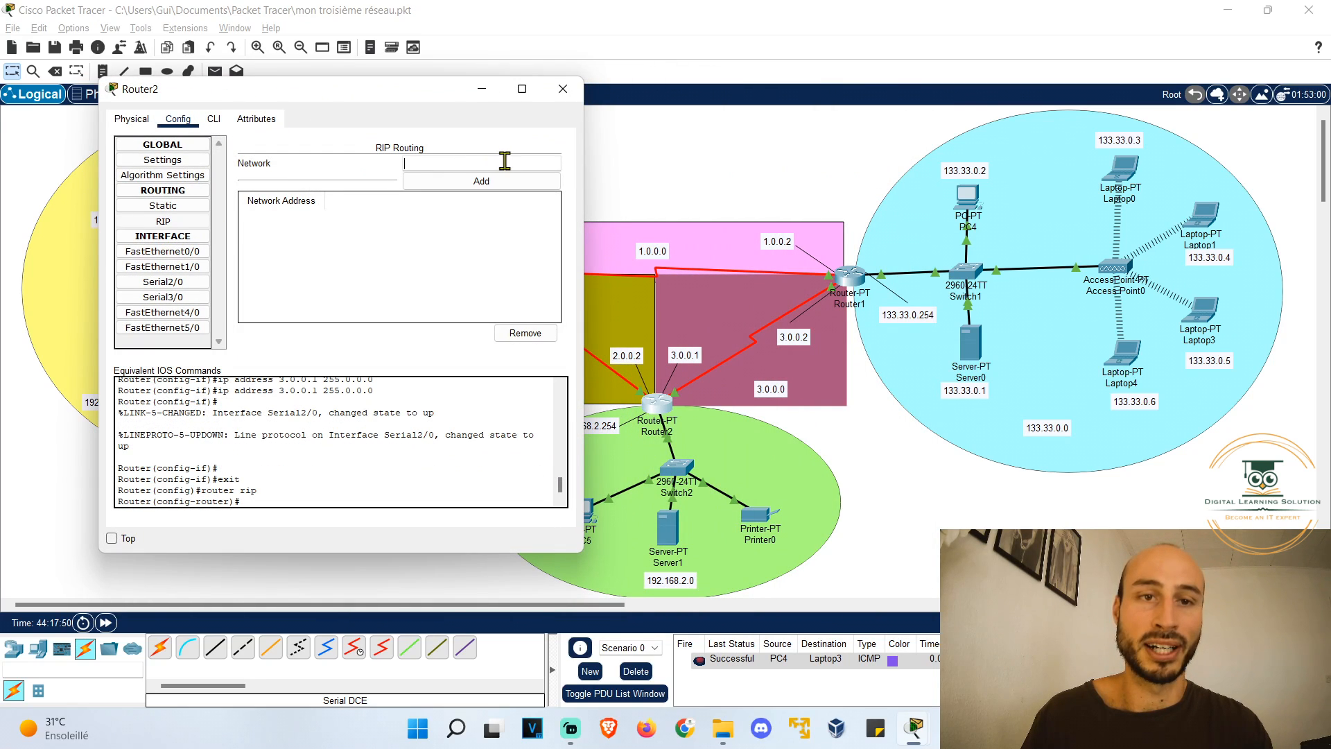
text(1.0.0.0)
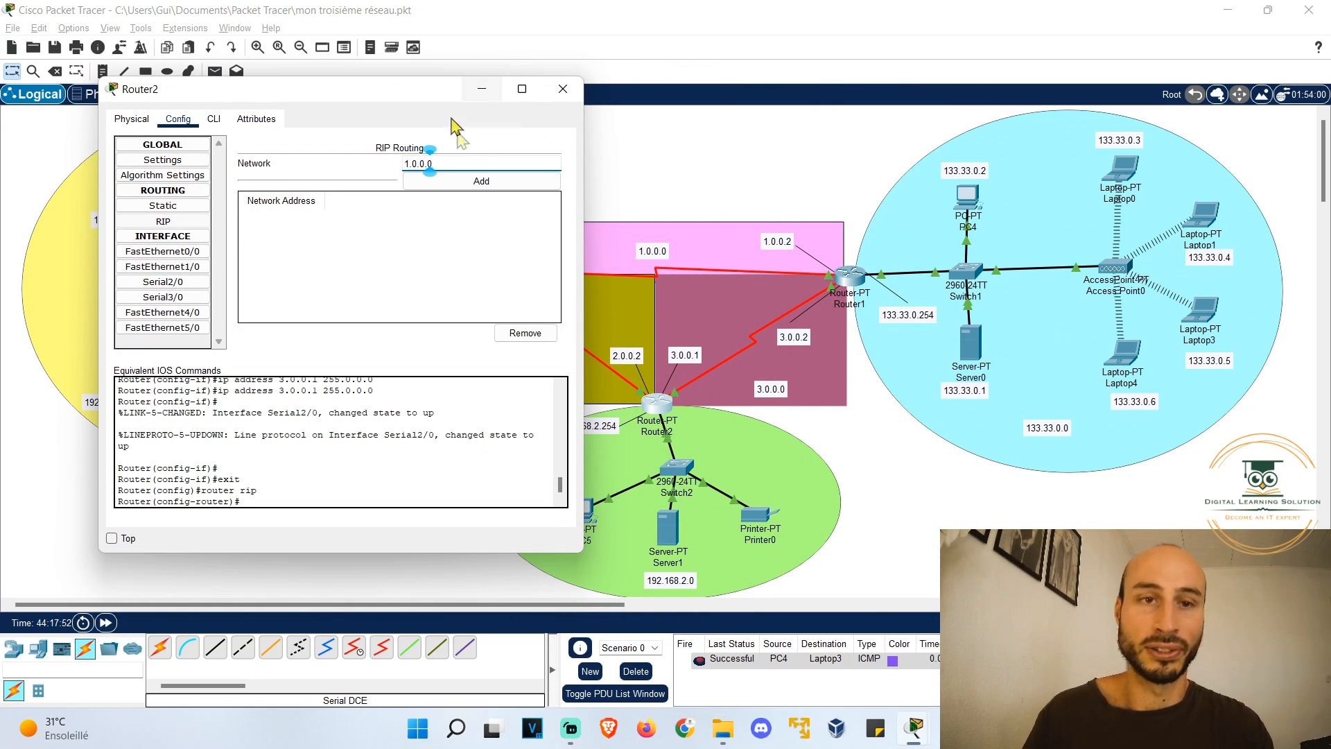
click(506, 182)
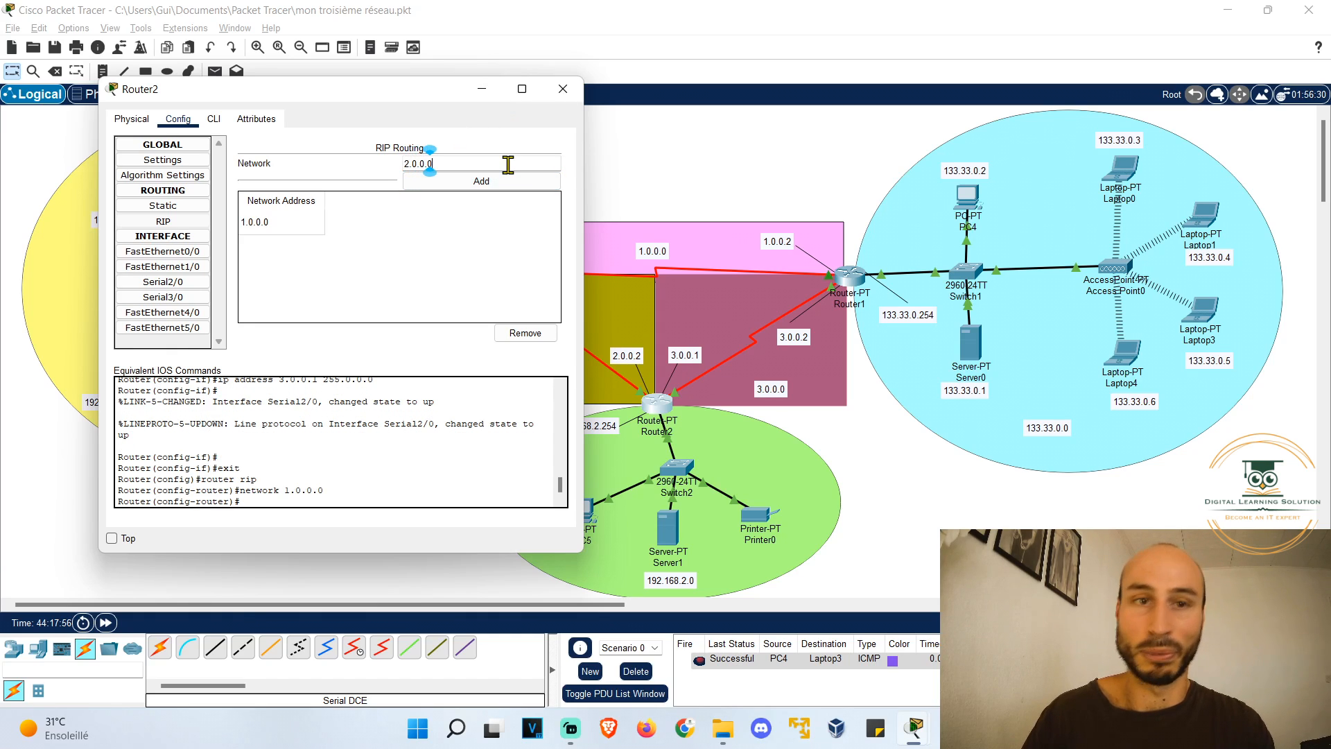
text(2.0.0.0)
click(485, 182)
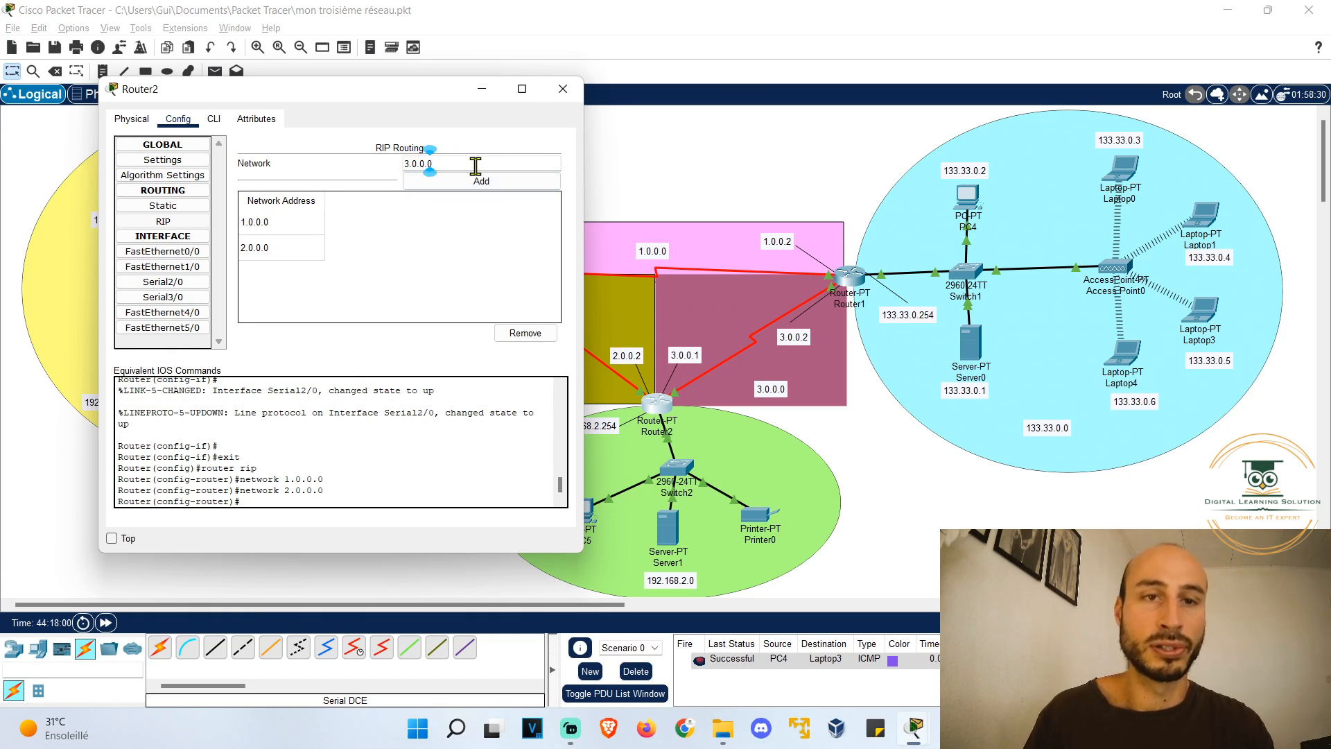
click(477, 183)
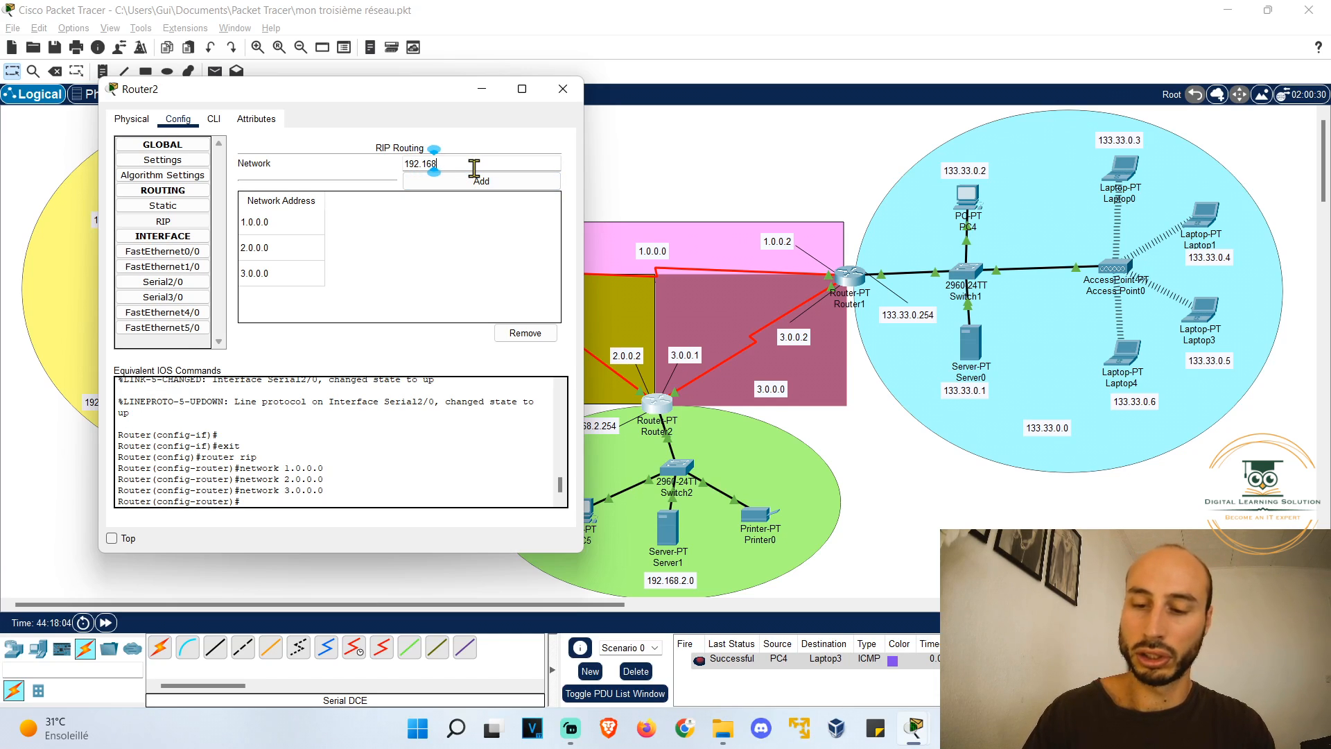
Step: Add the local networks 192.168.1.0, 192.168.2.0 and 133.33.0.0 to Router2's RIP routing and close its configuration
text(192.168.1.0)
click(478, 179)
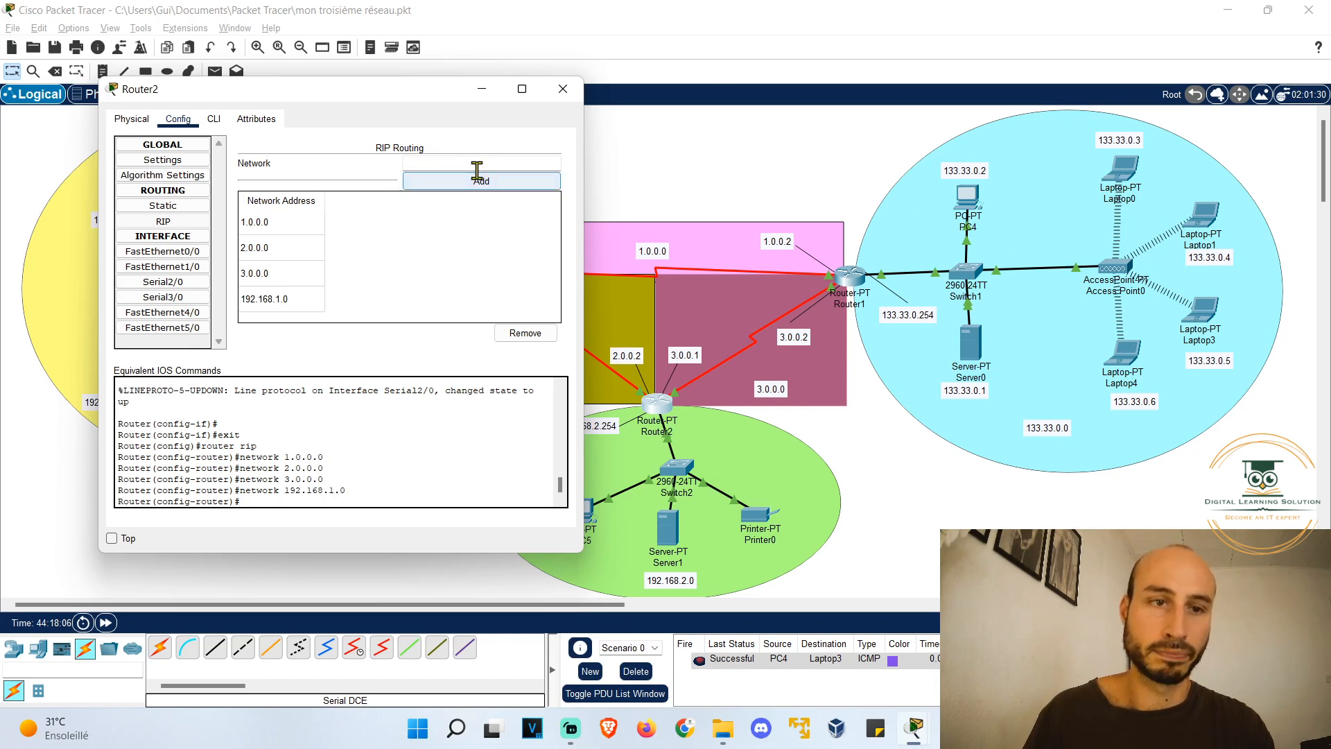
text(192.168.2.0)
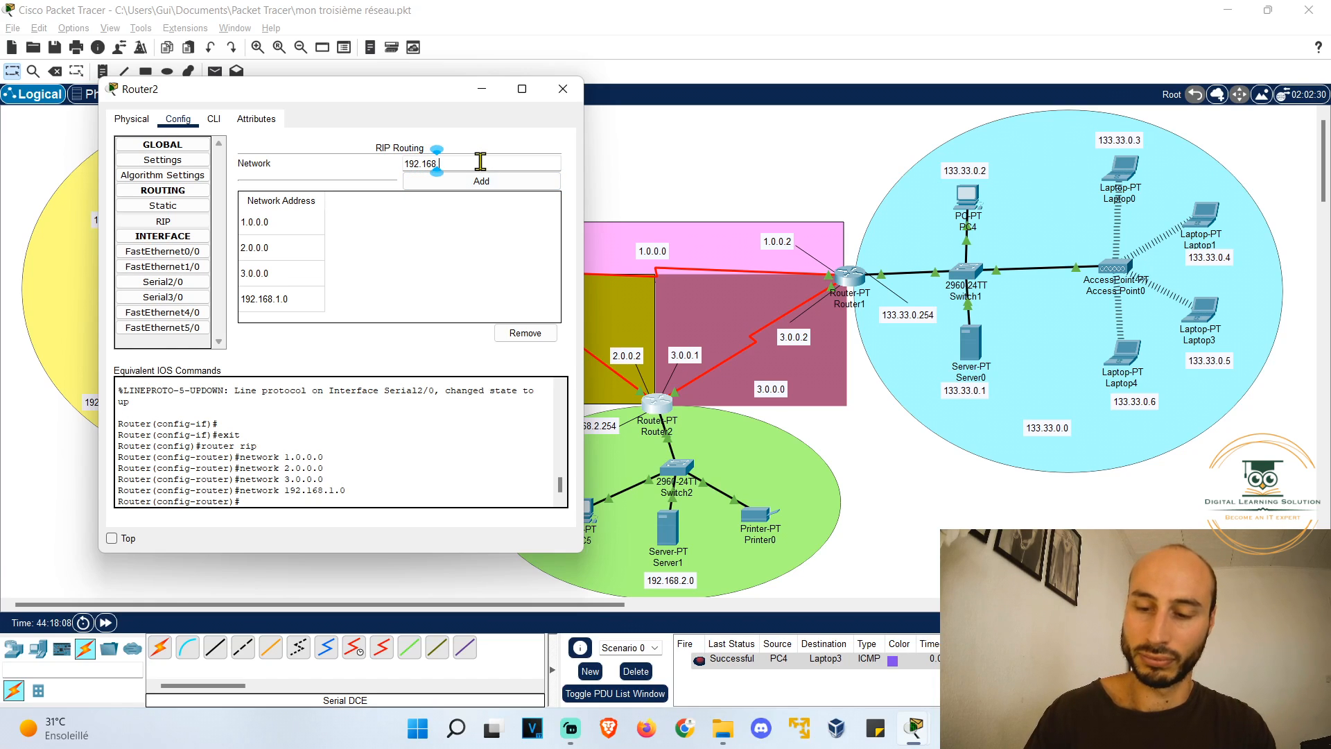
click(483, 182)
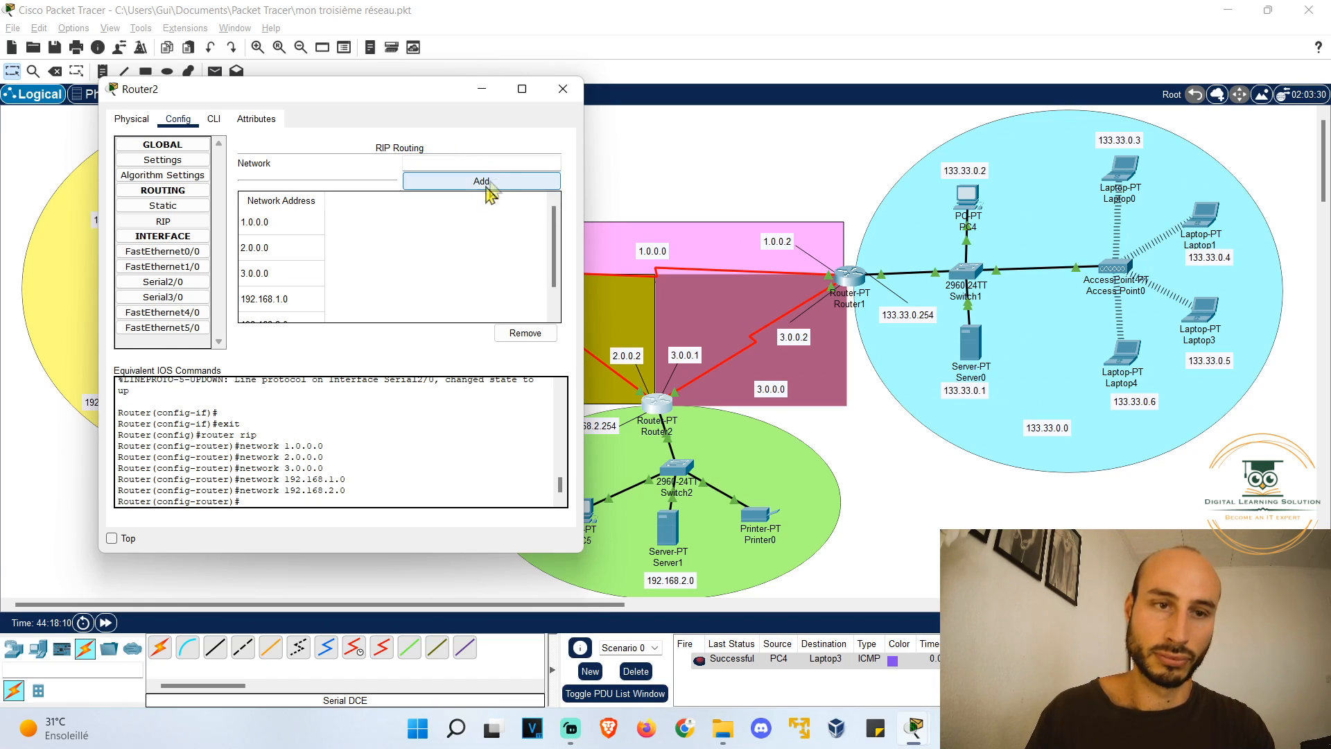
click(501, 159)
text(133.33.0.0)
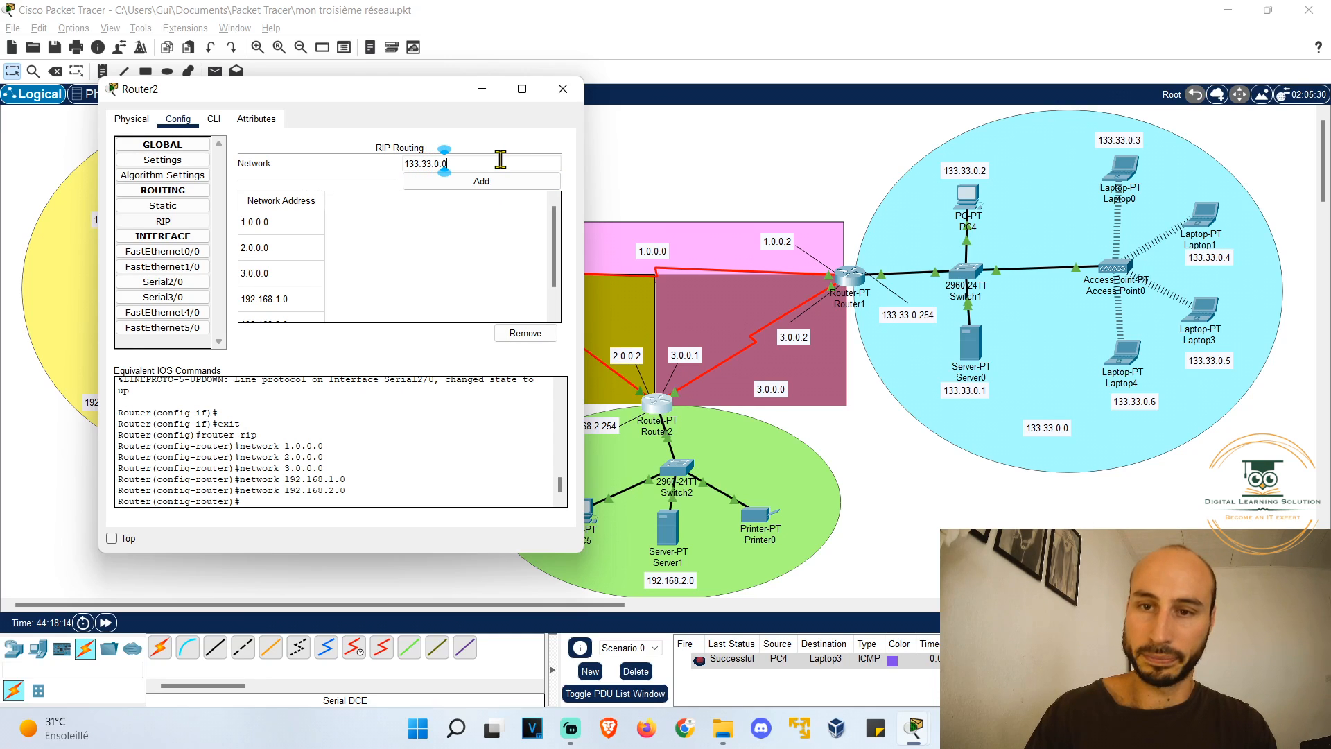
click(505, 182)
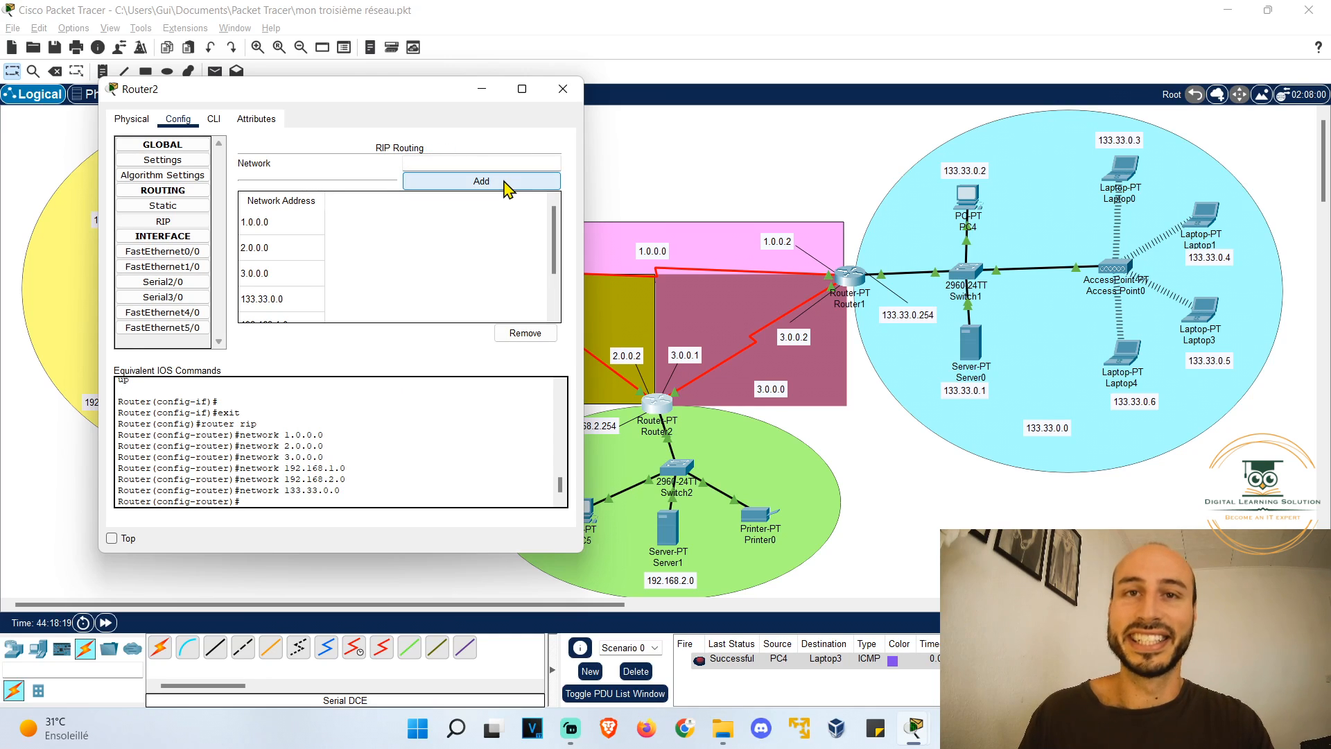
click(563, 92)
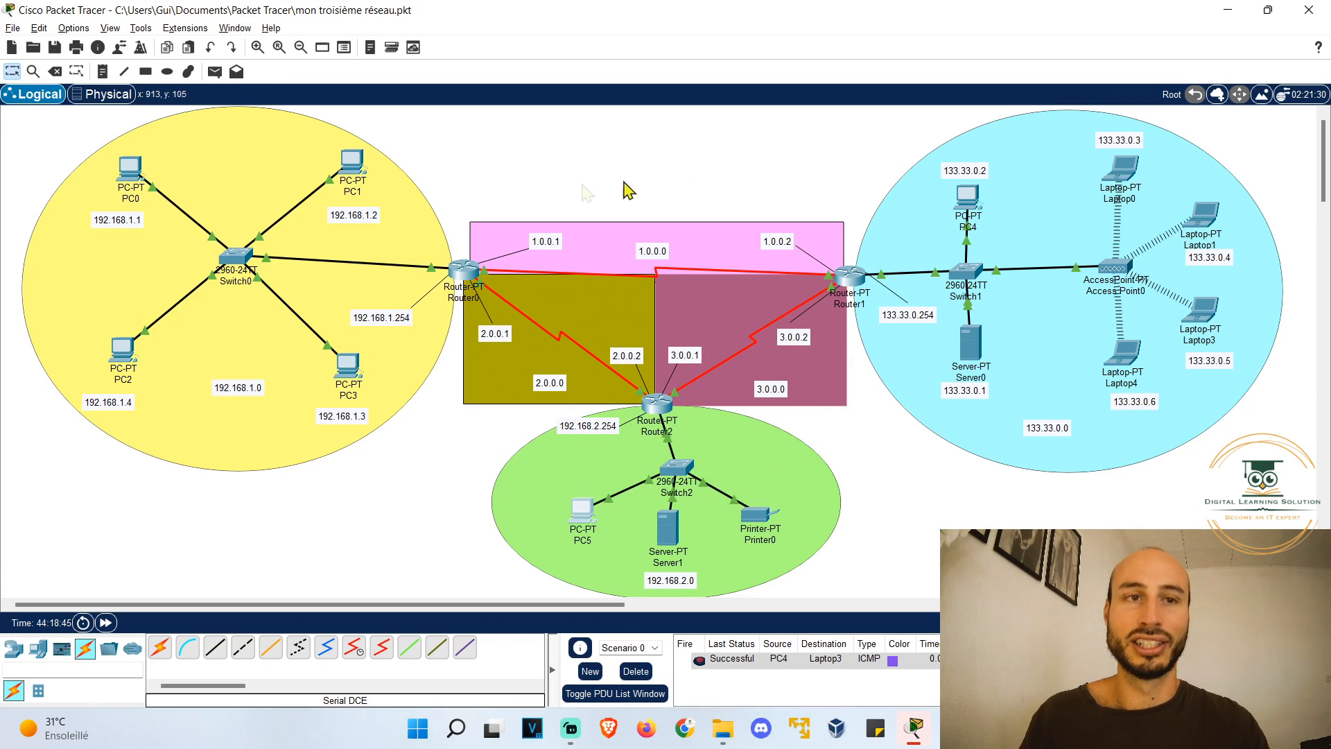
Step: Place address notes in the green network: 192.168.2.2 under PC5, 192.168.2.3 above Printer0 and 192.168.2.1 under Server1
click(103, 72)
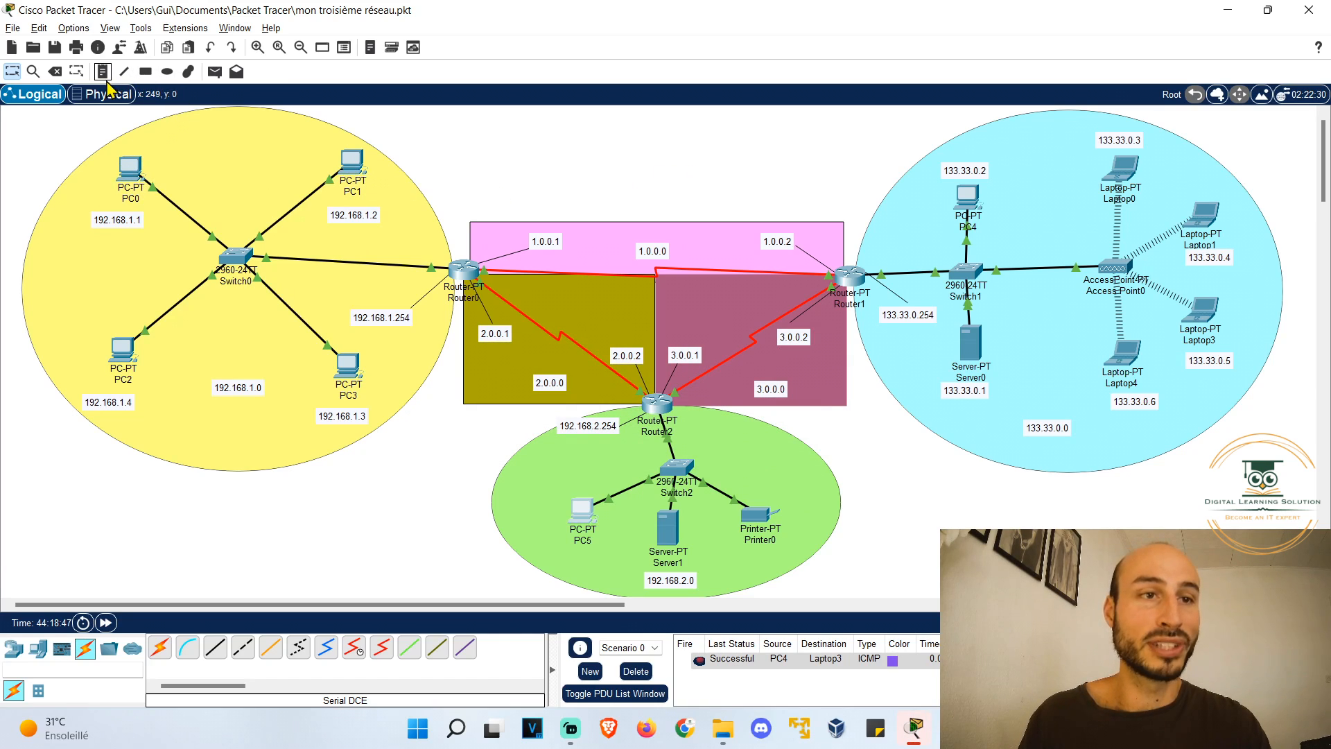
click(555, 548)
text(192.168.2.2)
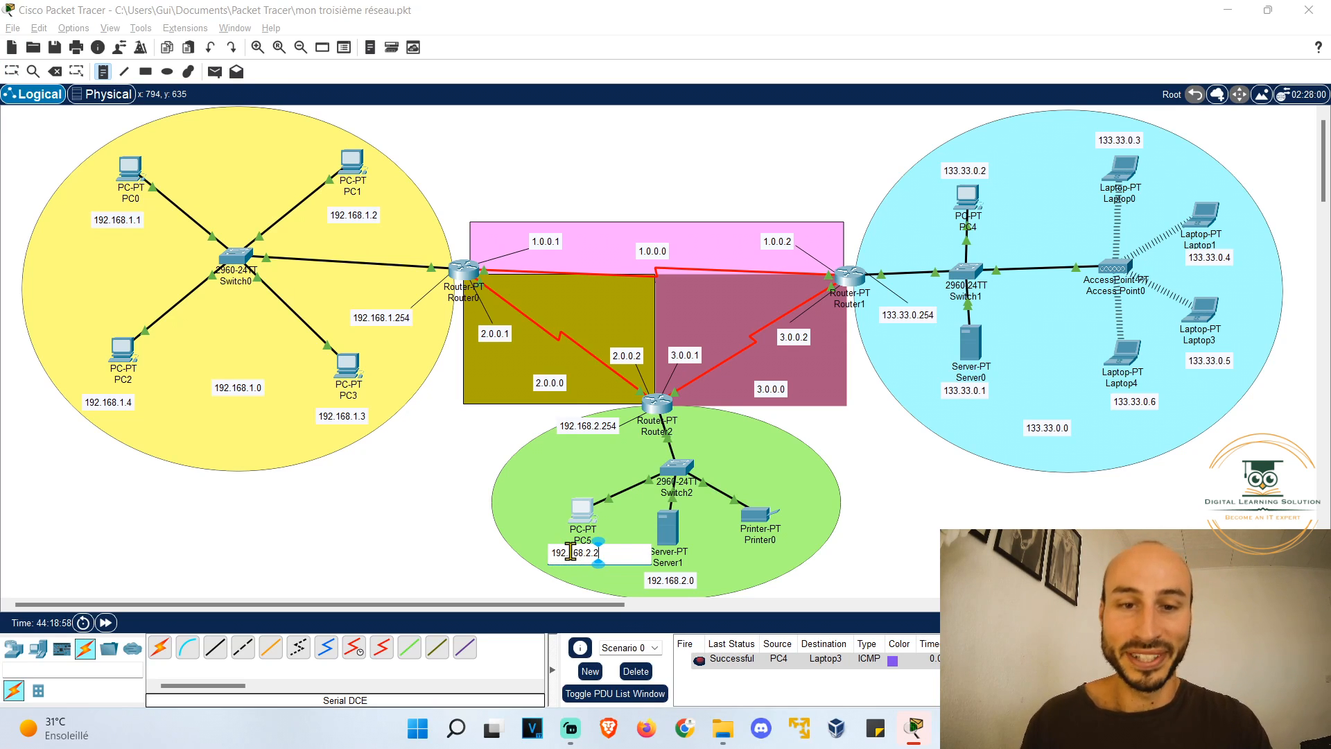
click(749, 493)
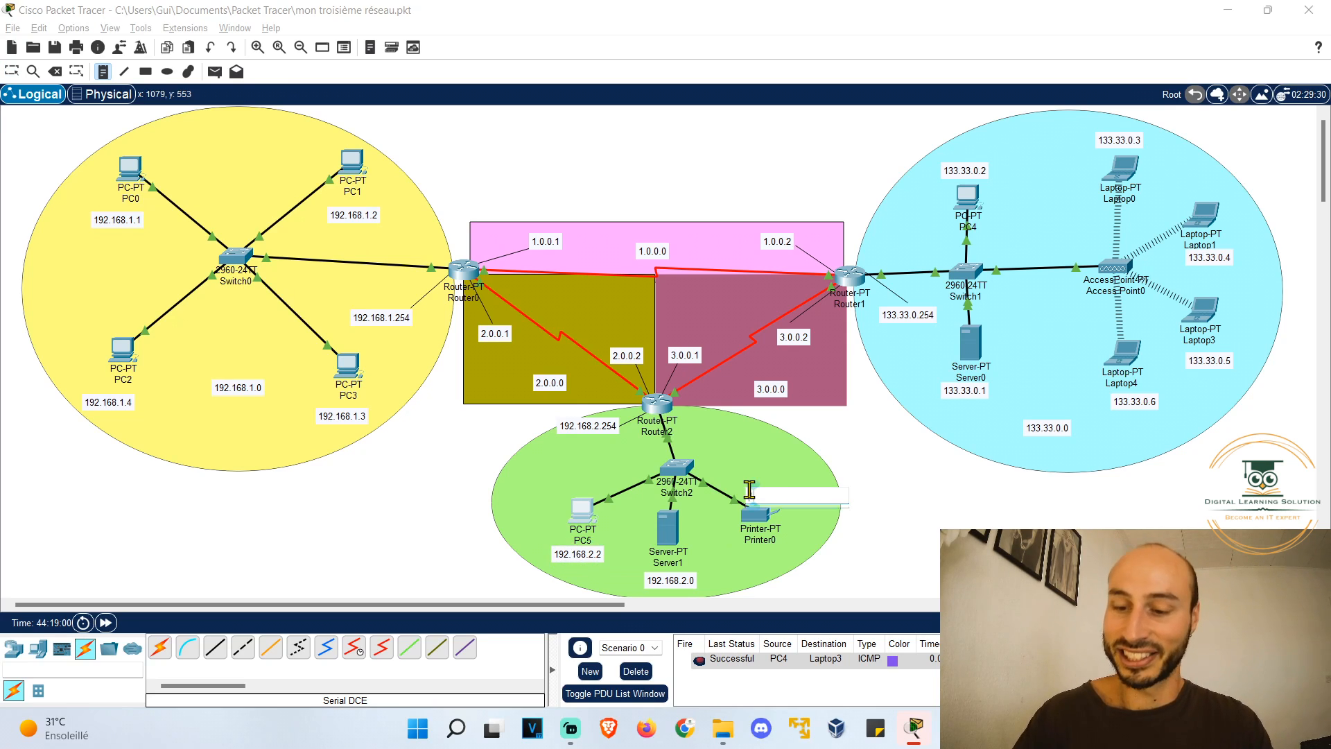
text(192.168.2.3)
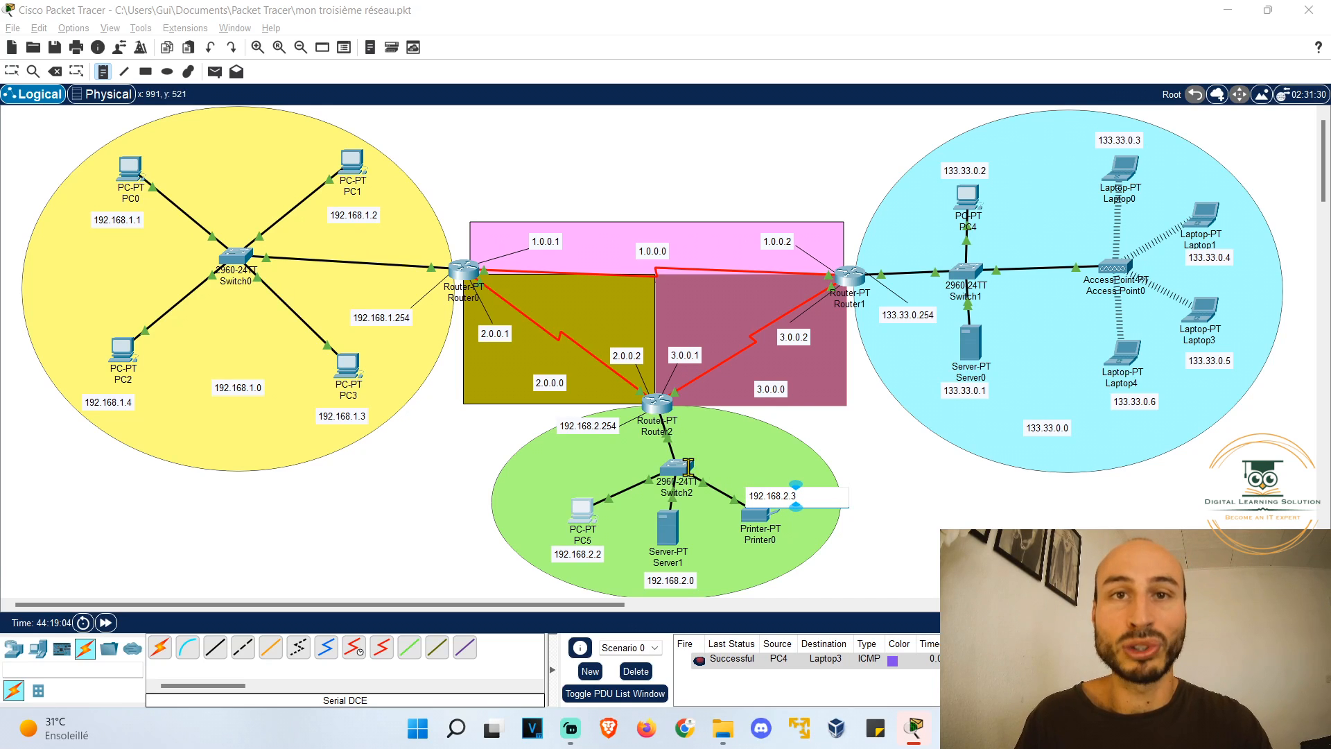
click(689, 560)
text(192.168.2.1)
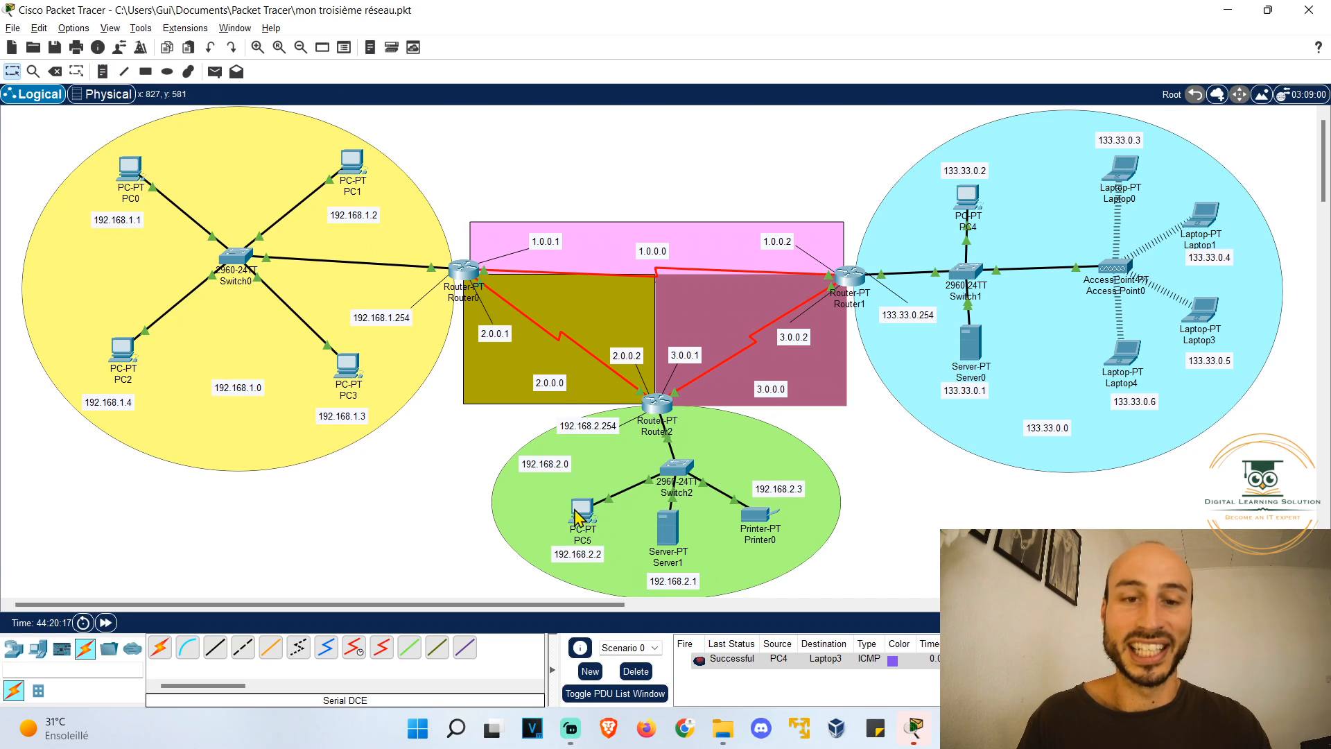
Step: Check the IP configuration of PC5's FastEthernet0 interface
click(582, 511)
click(488, 233)
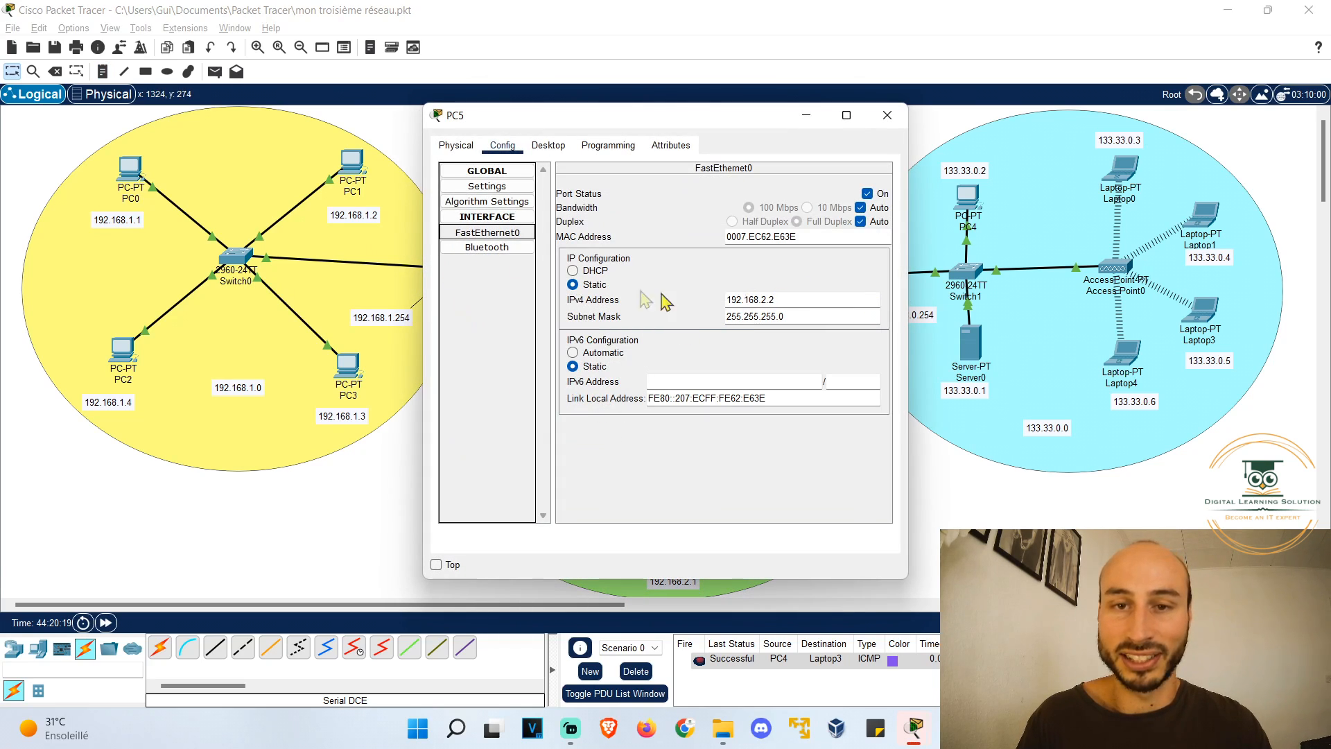
click(887, 115)
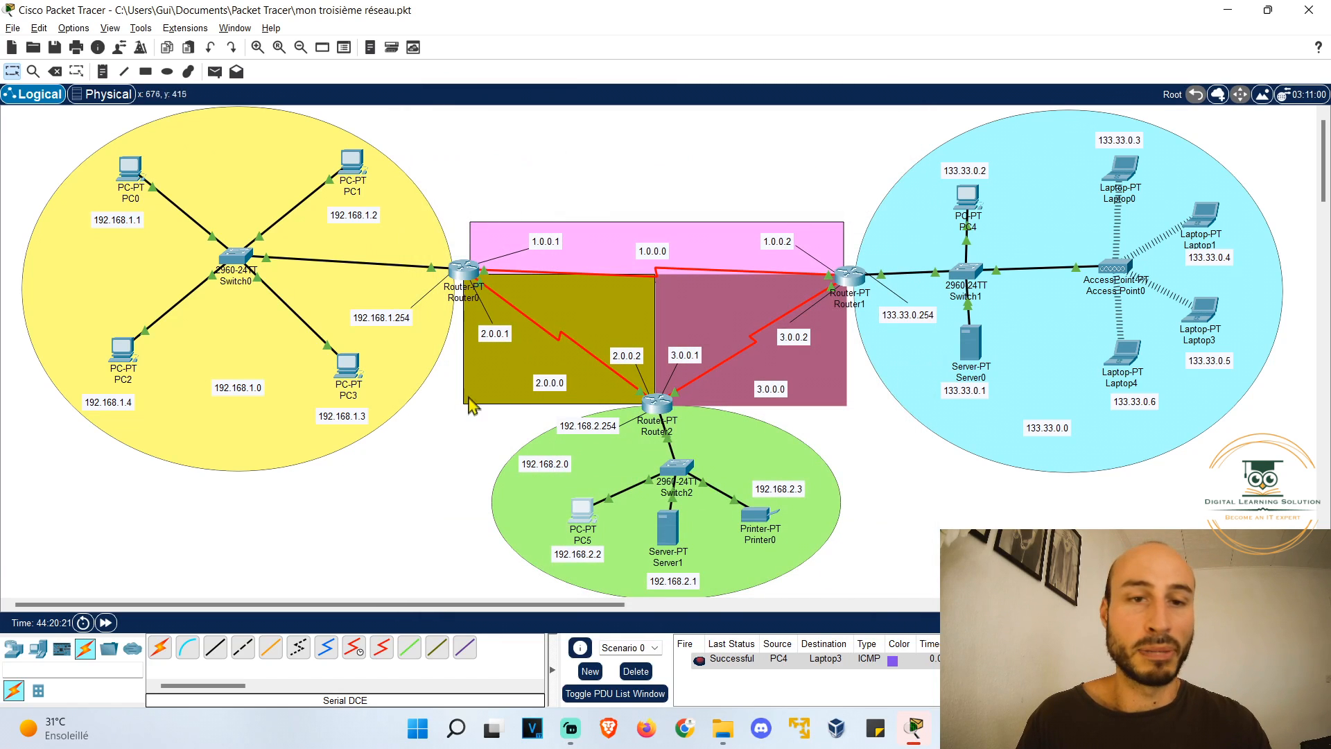
Step: Ping PC5 at 192.168.2.2 twice from PC0's command prompt and close the PC0 window
click(131, 169)
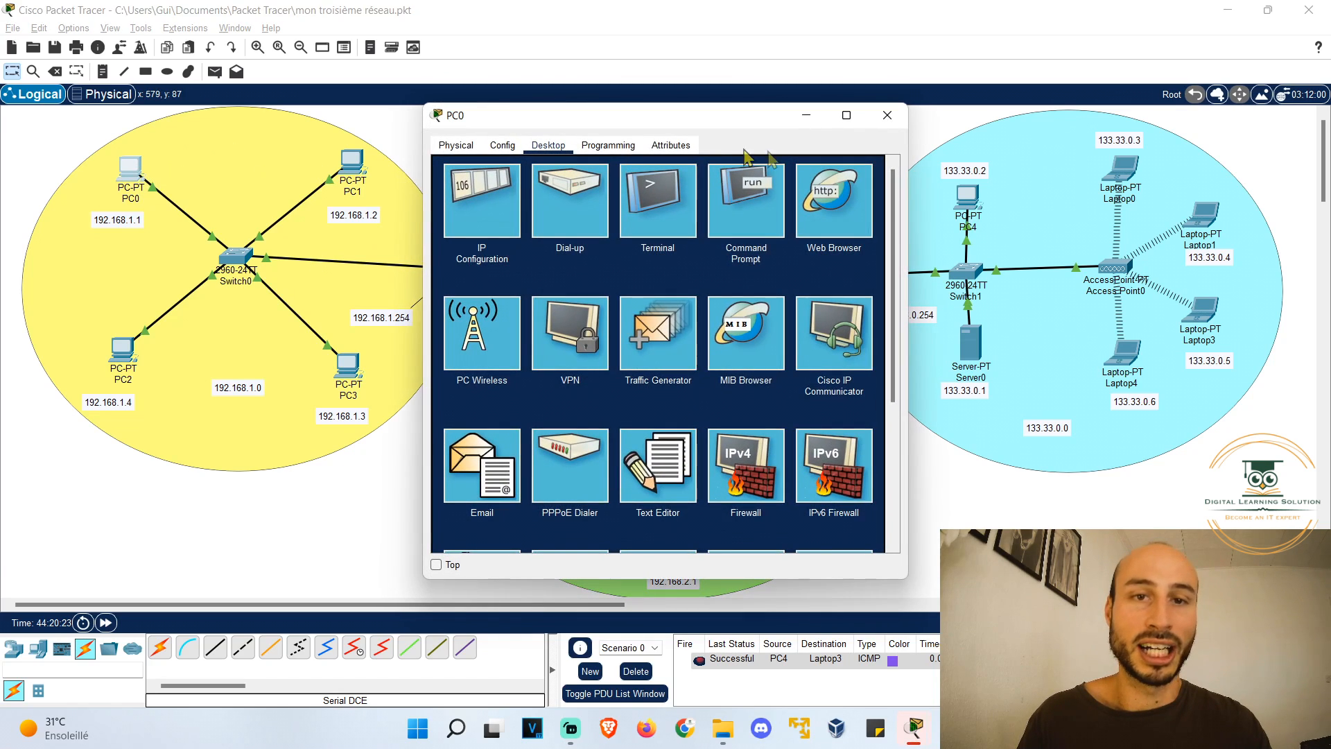
click(749, 201)
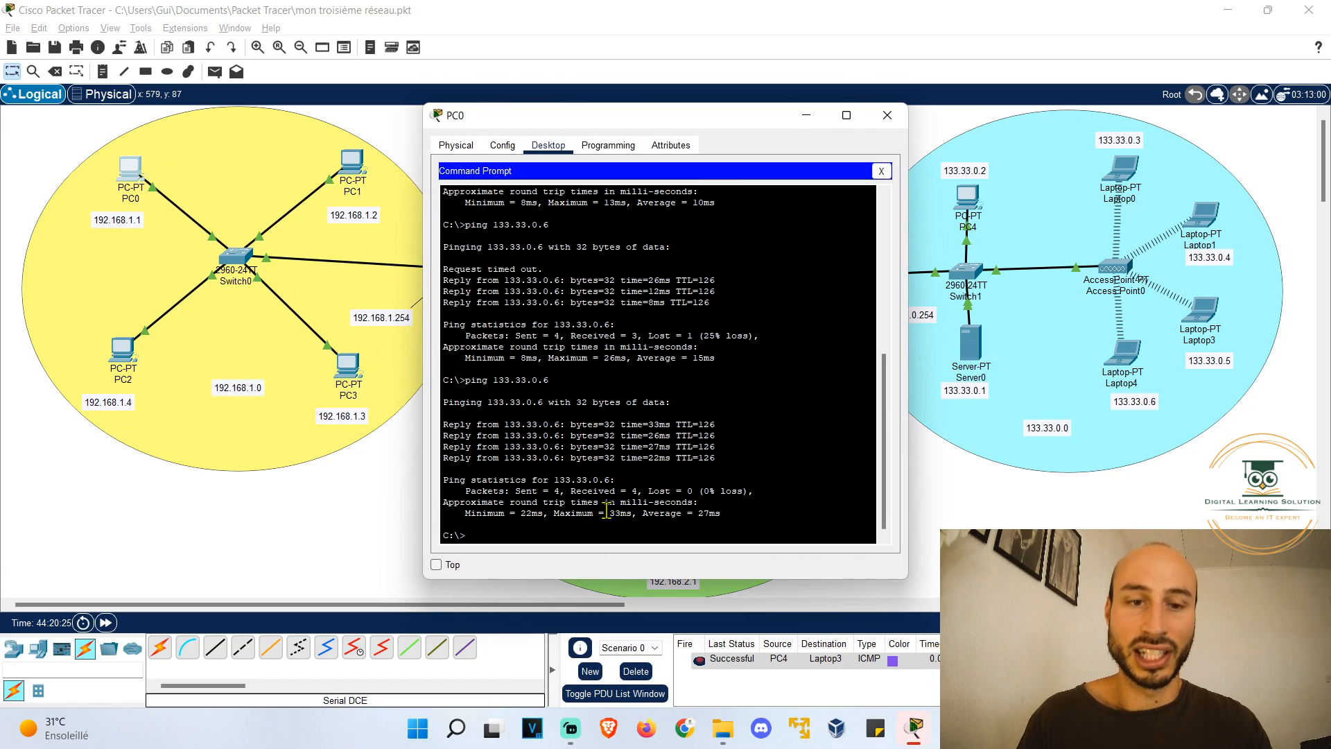
drag(551, 116, 418, 46)
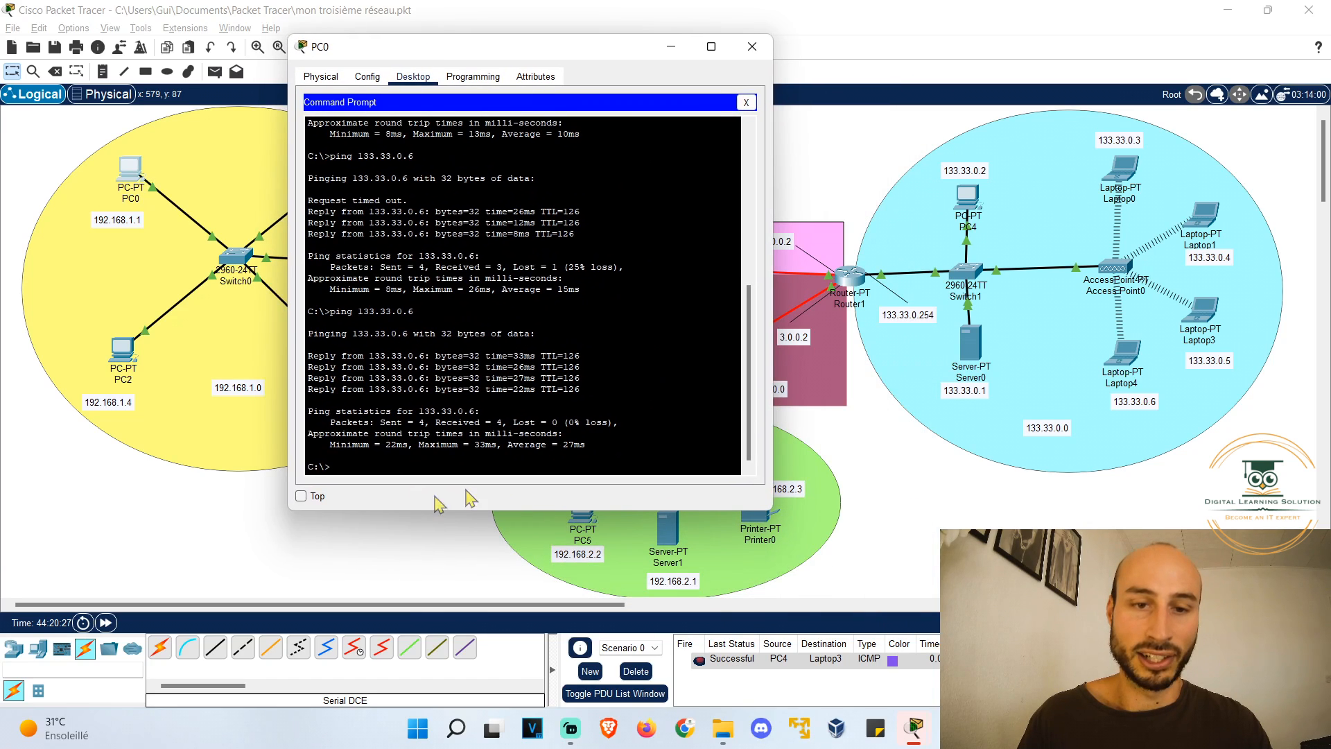
click(405, 474)
text(ping)
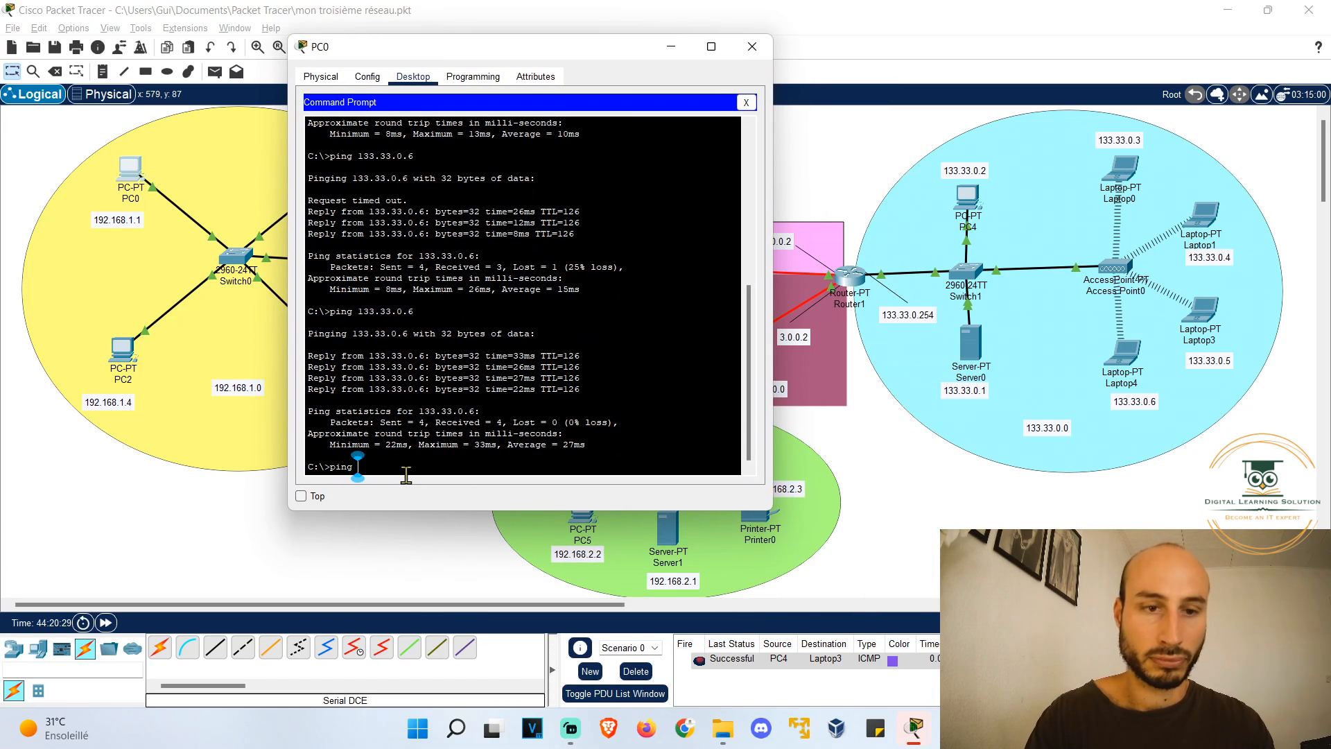
text( 192.)
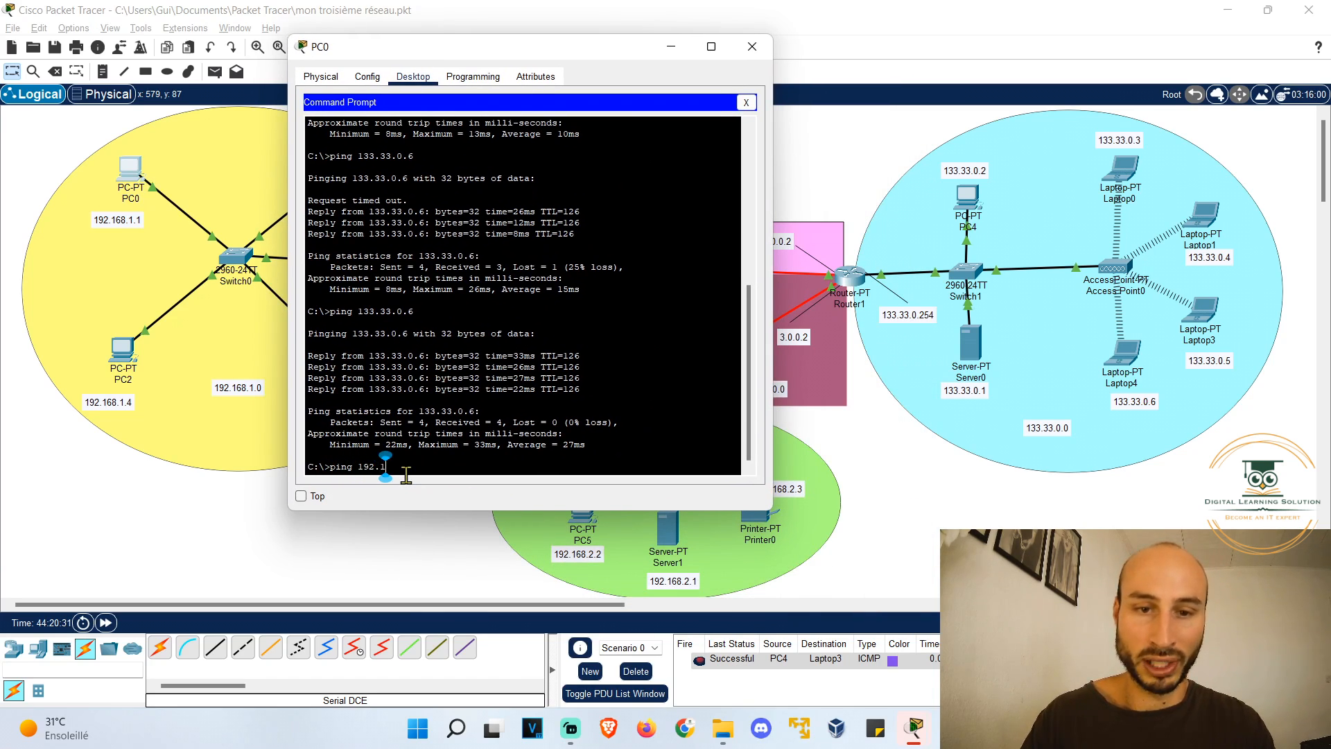
text(168.2.2)
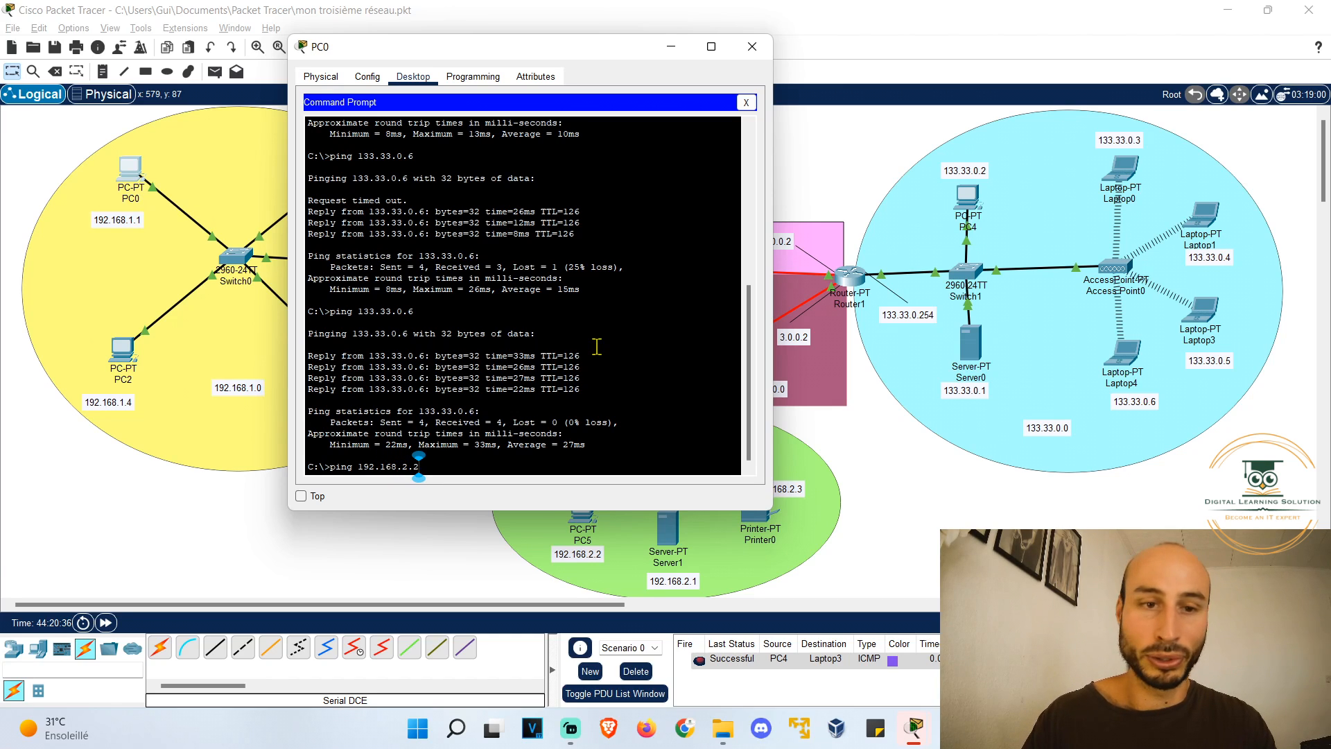
key(Return)
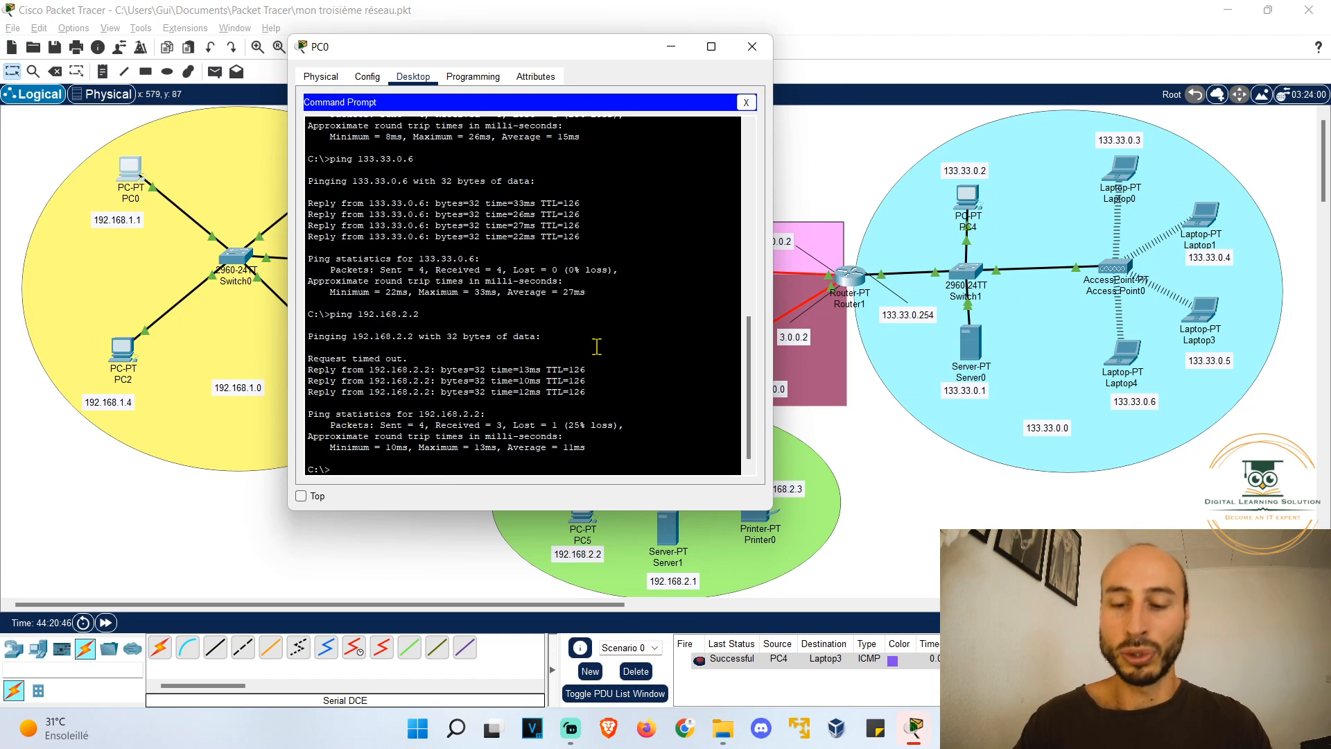
key(Return)
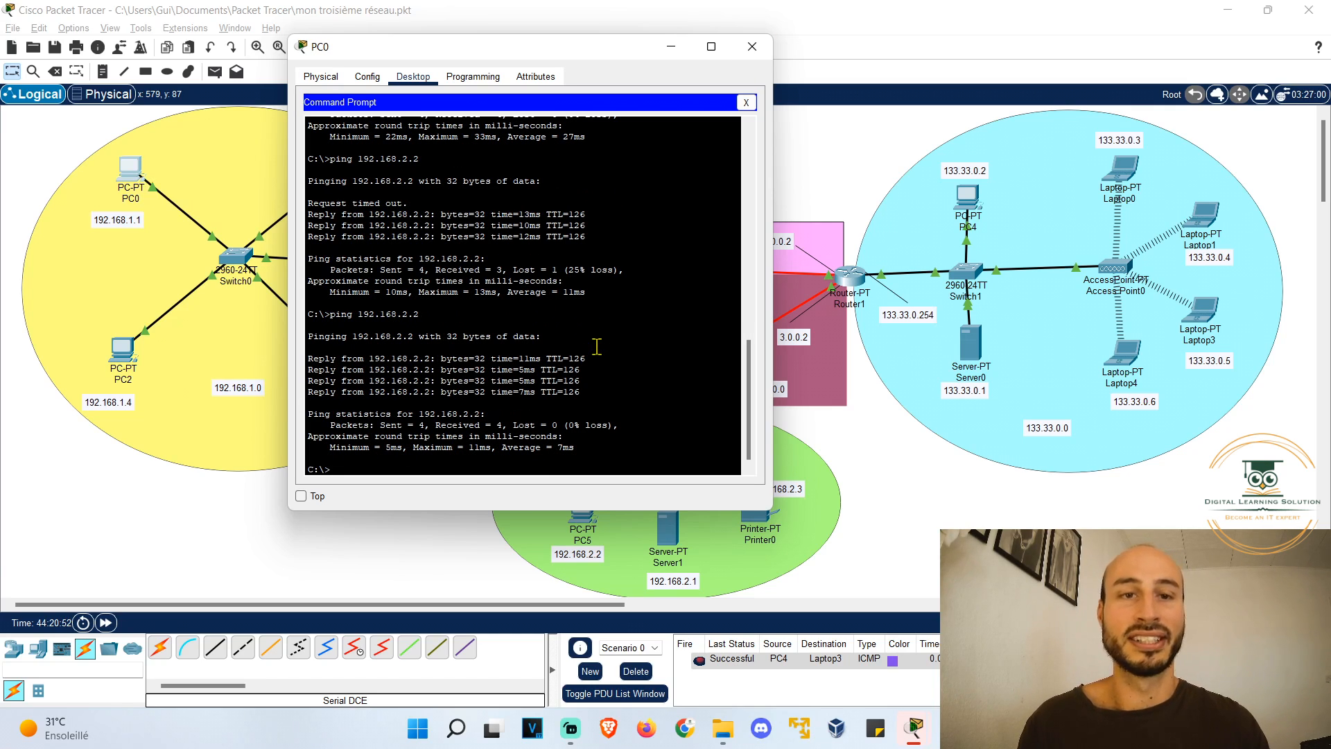
click(751, 46)
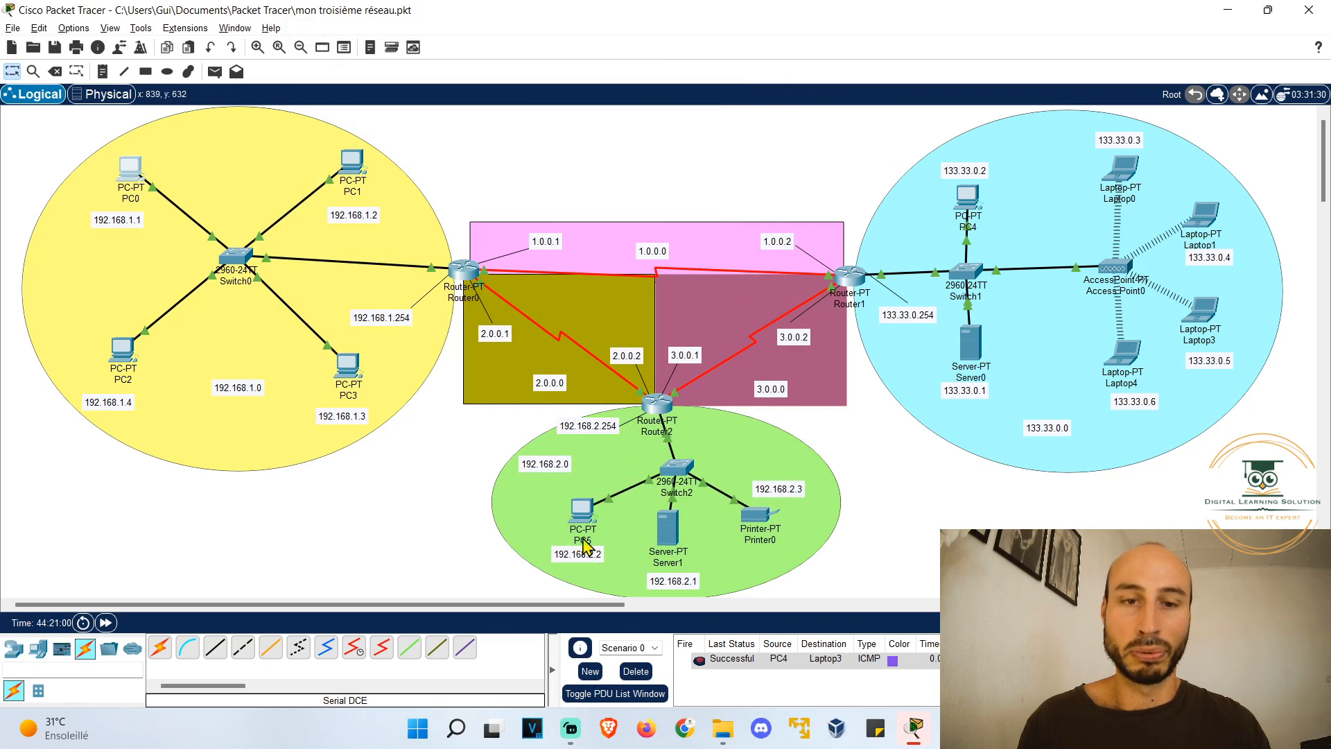
Step: Ping Server0 at 133.33.0.1 twice from PC5's command prompt and close the PC5 window
click(586, 546)
click(547, 145)
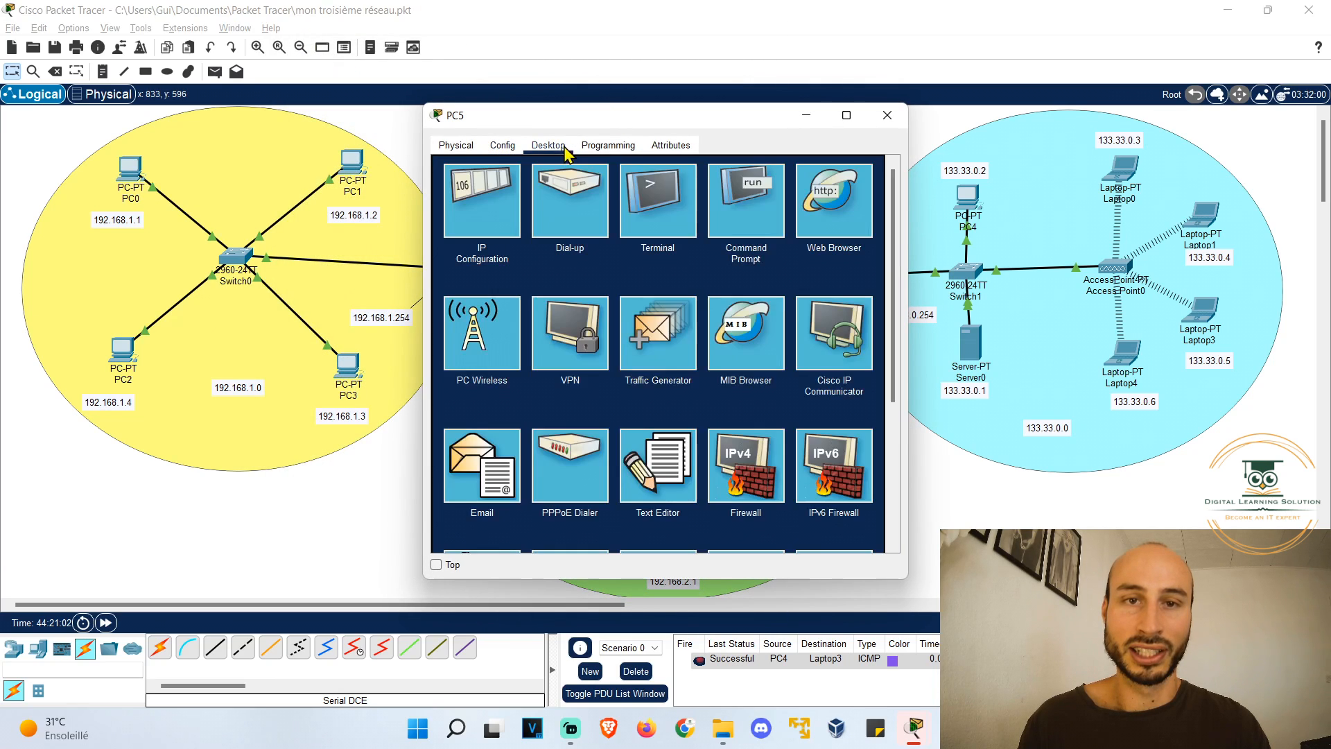
click(767, 215)
drag(564, 115, 244, 75)
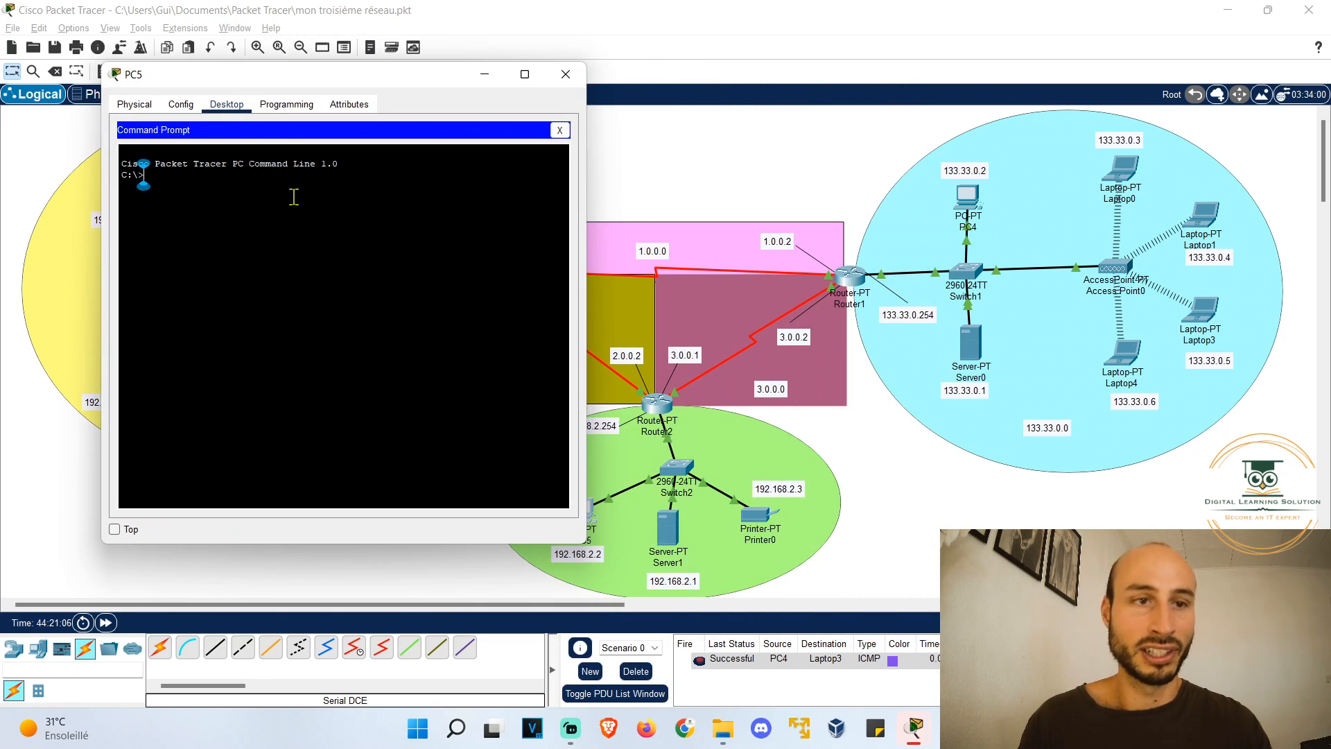
text(ping 133.33.0.1)
key(Return)
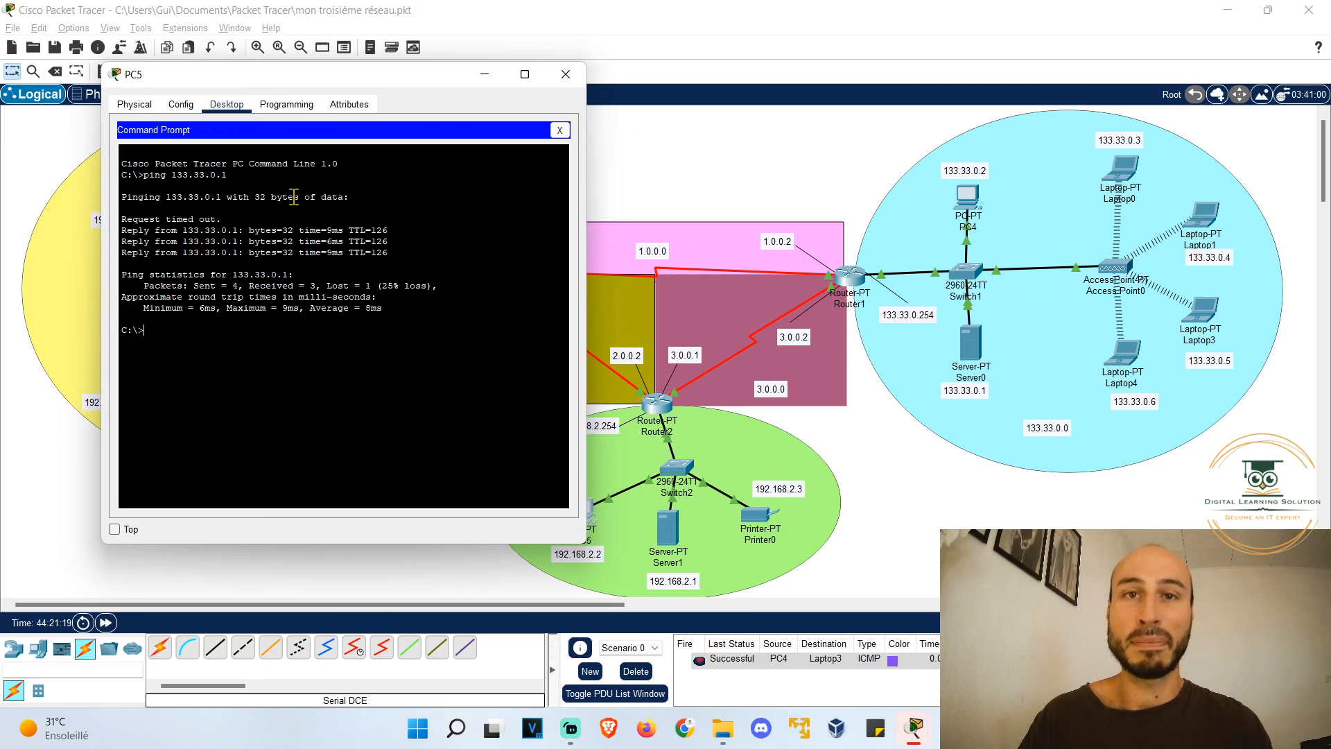
key(Up)
key(Return)
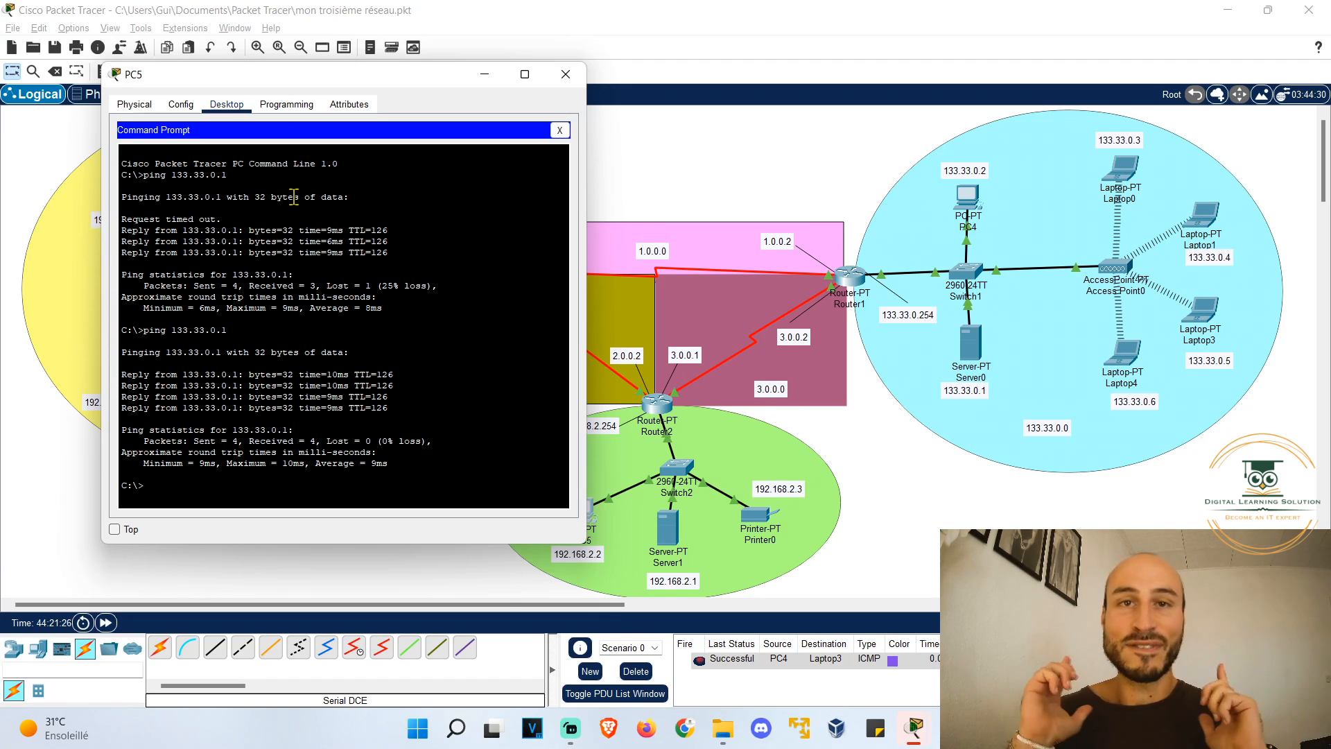
click(566, 74)
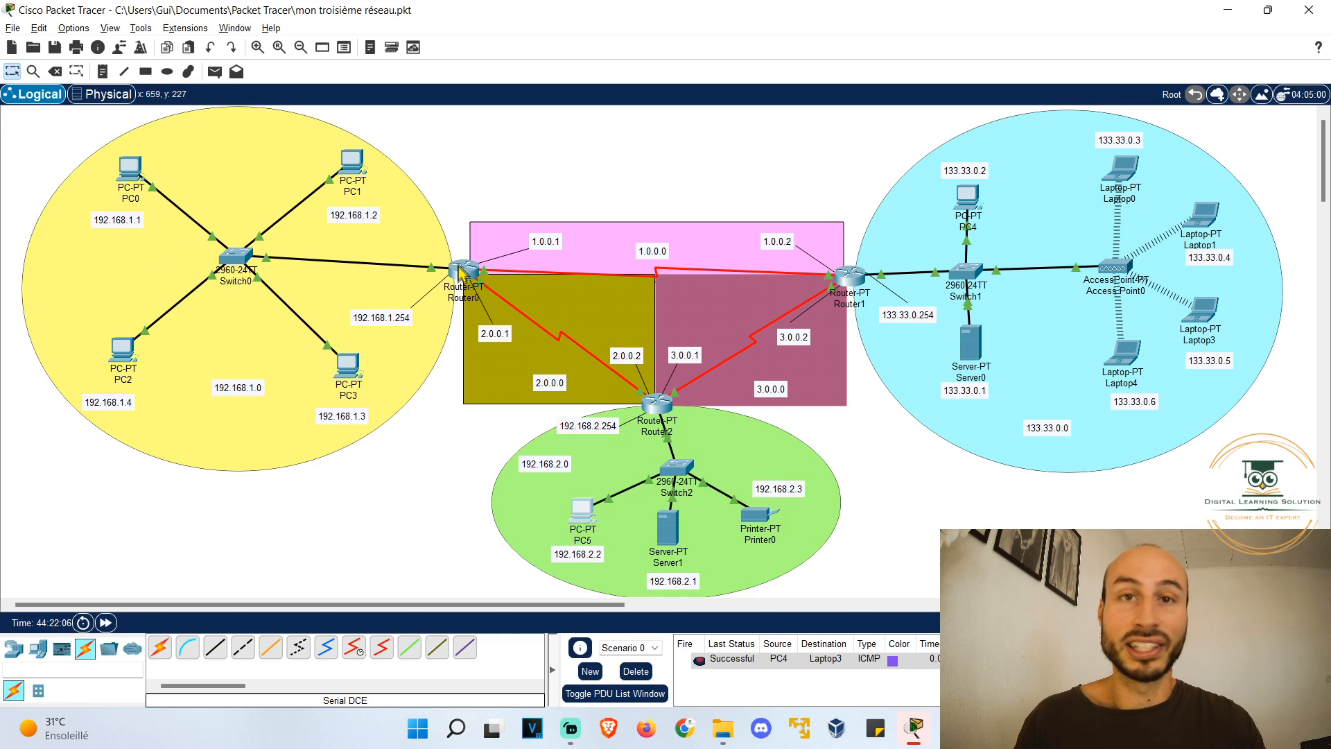
mouse_move(459, 277)
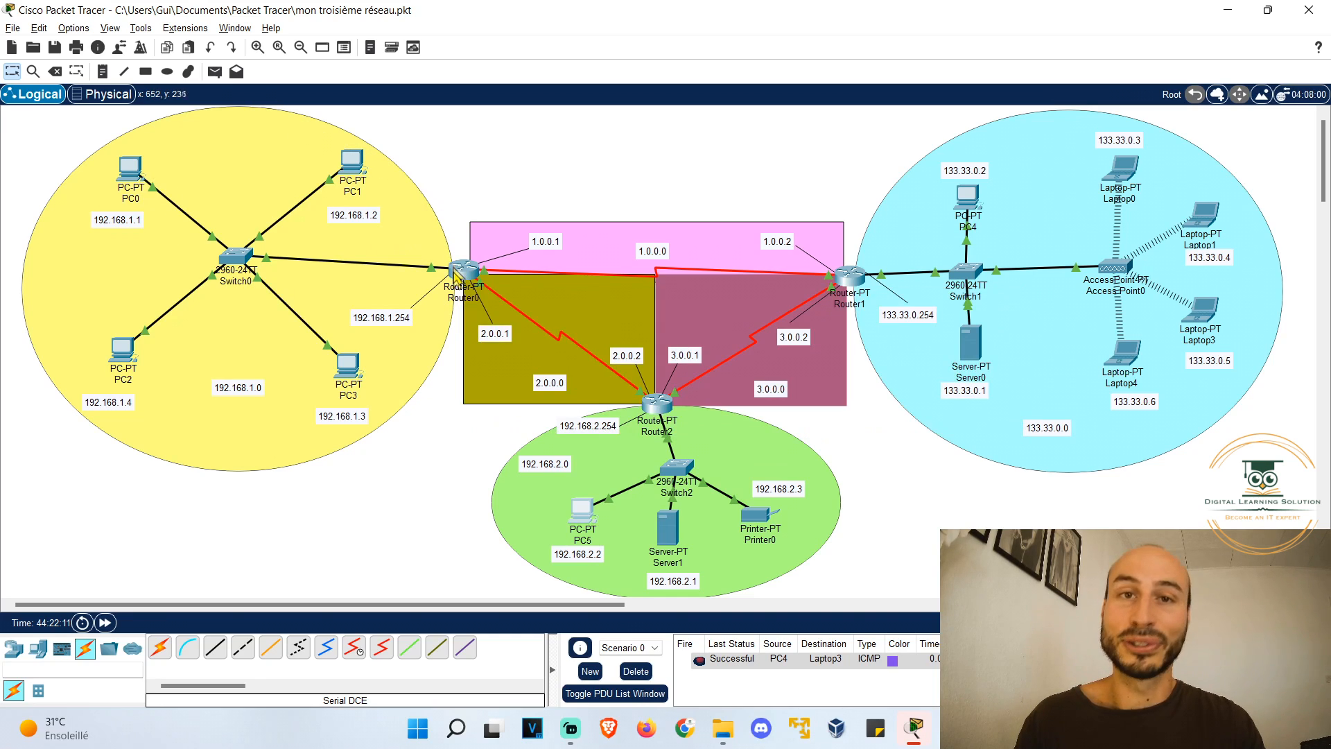